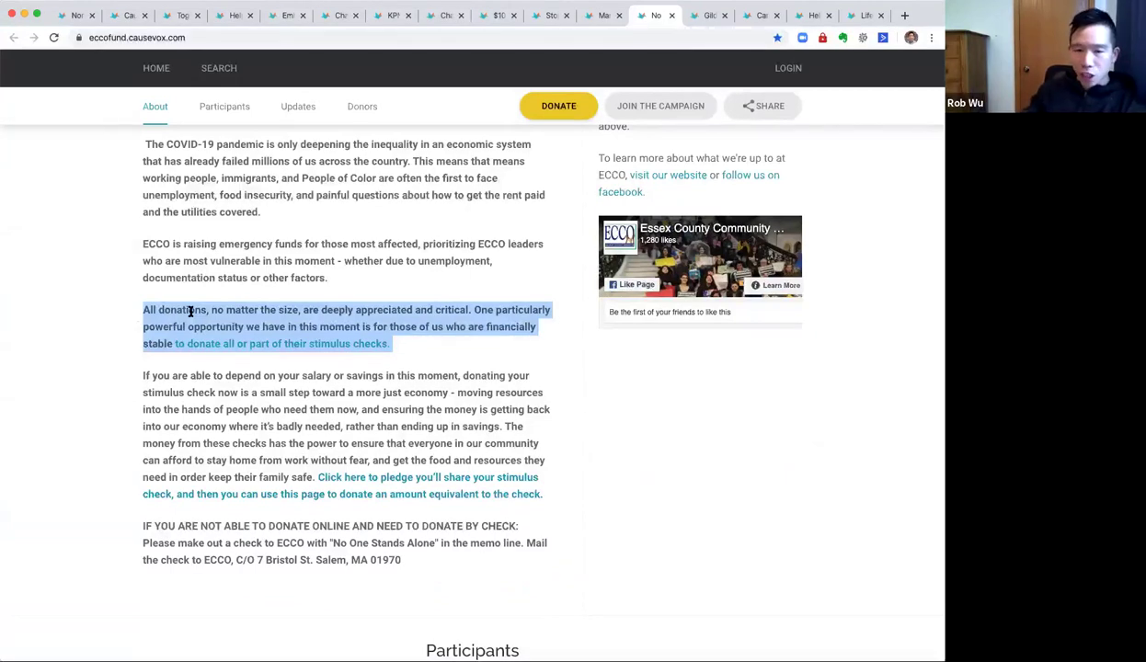
Open the top bachelor's Gilda's Guys 2020 fundraiser page, showing $2,307 raised of $2,000.
click(548, 225)
click(703, 15)
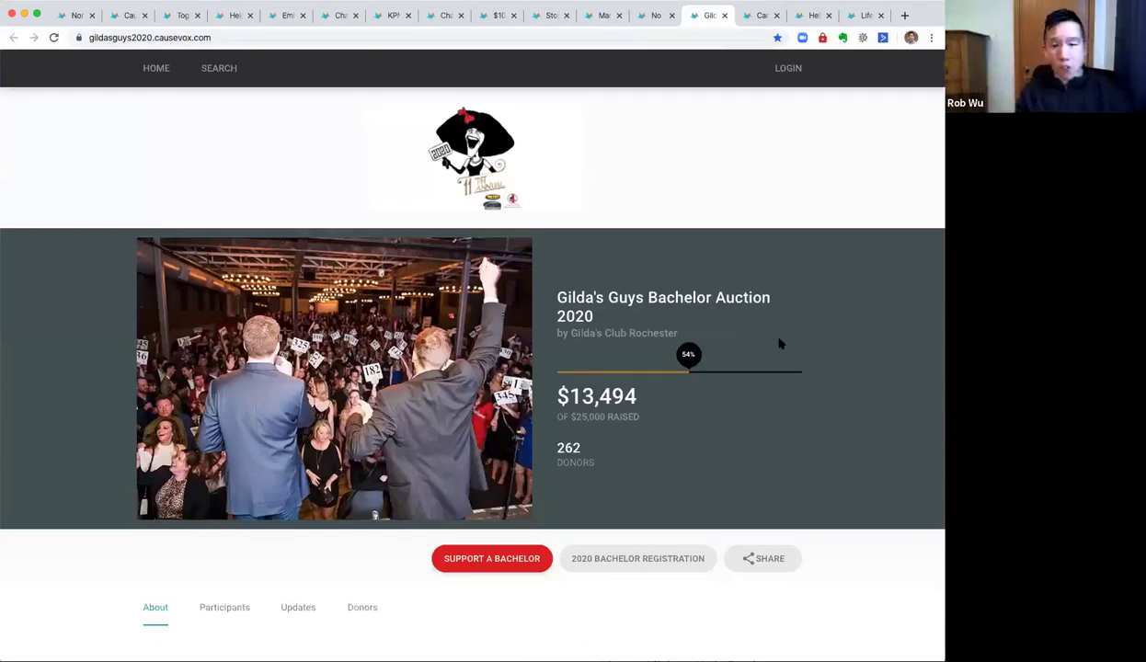
scroll(787, 330, down, 5)
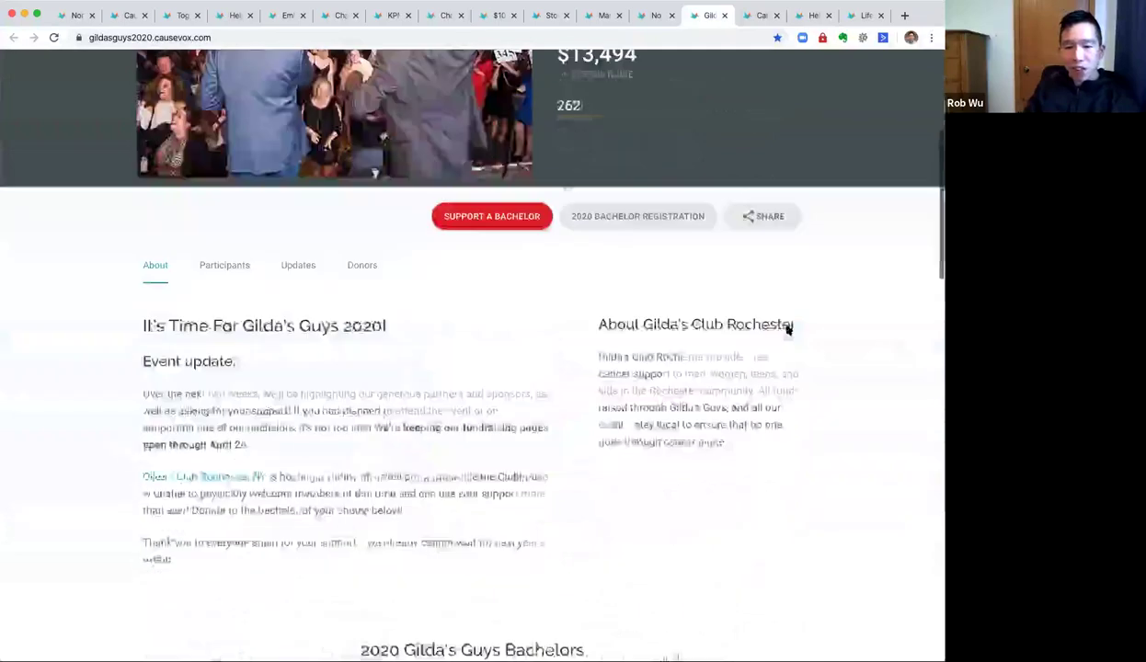
scroll(788, 331, up, 3)
scroll(788, 328, up, 3)
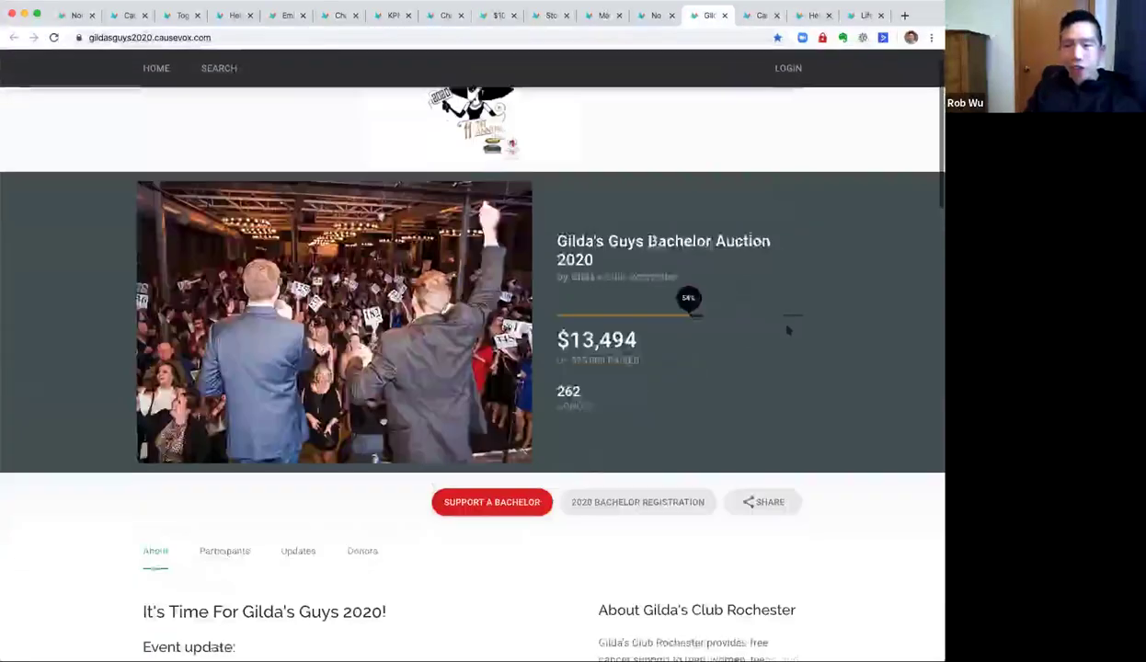
drag(647, 241, 748, 273)
click(748, 273)
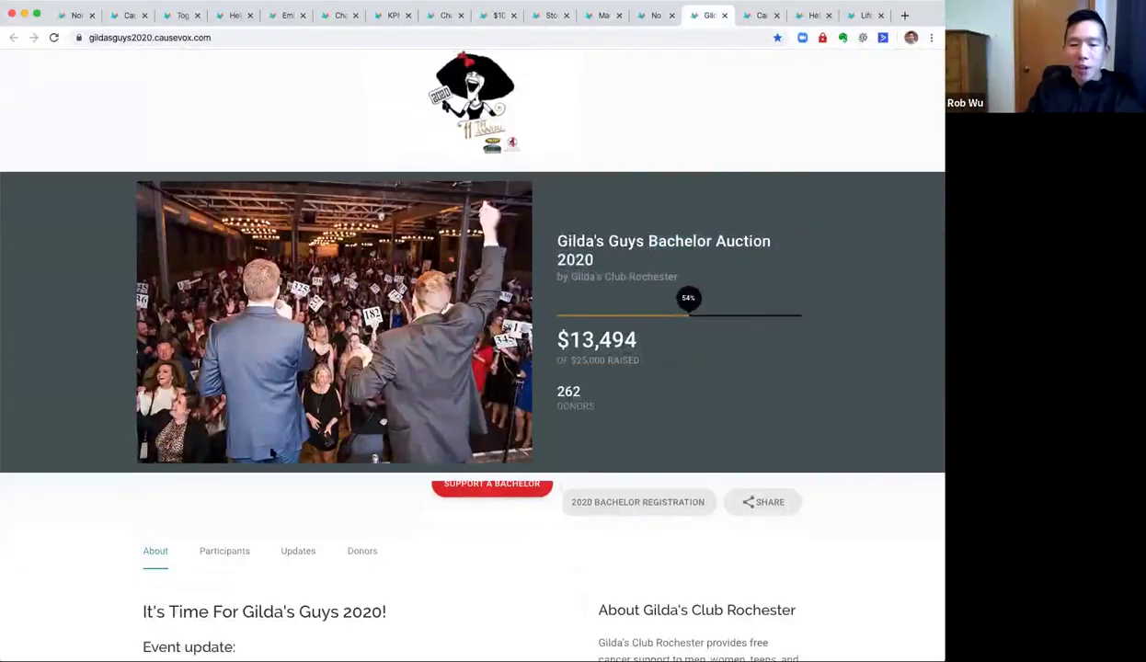
scroll(266, 446, down, 2)
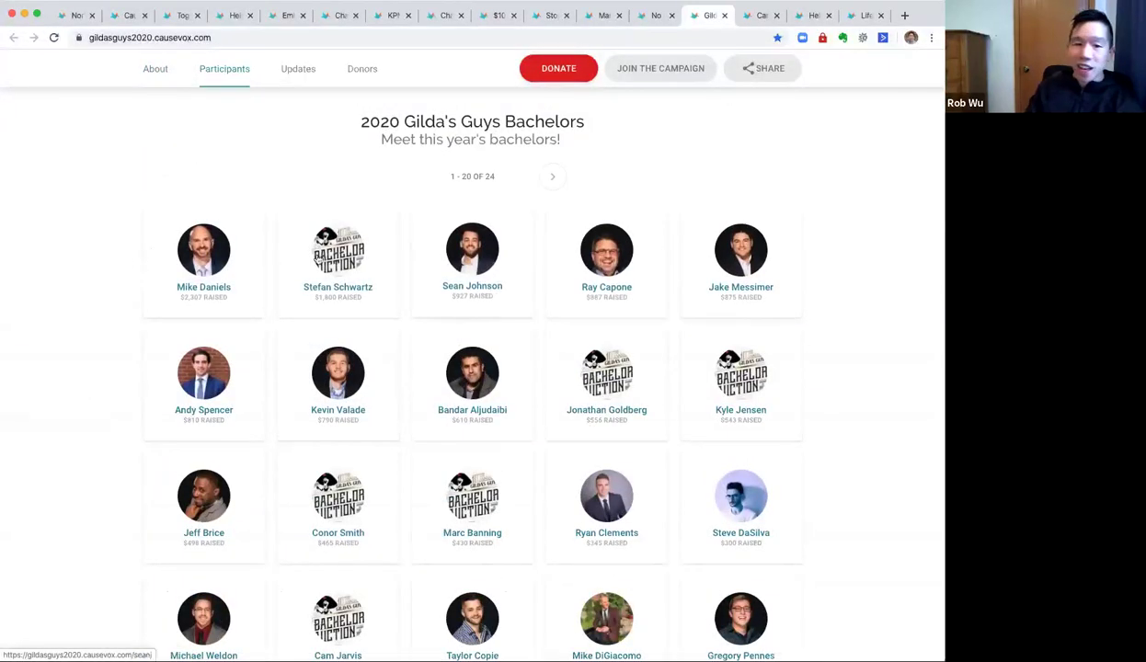
click(186, 258)
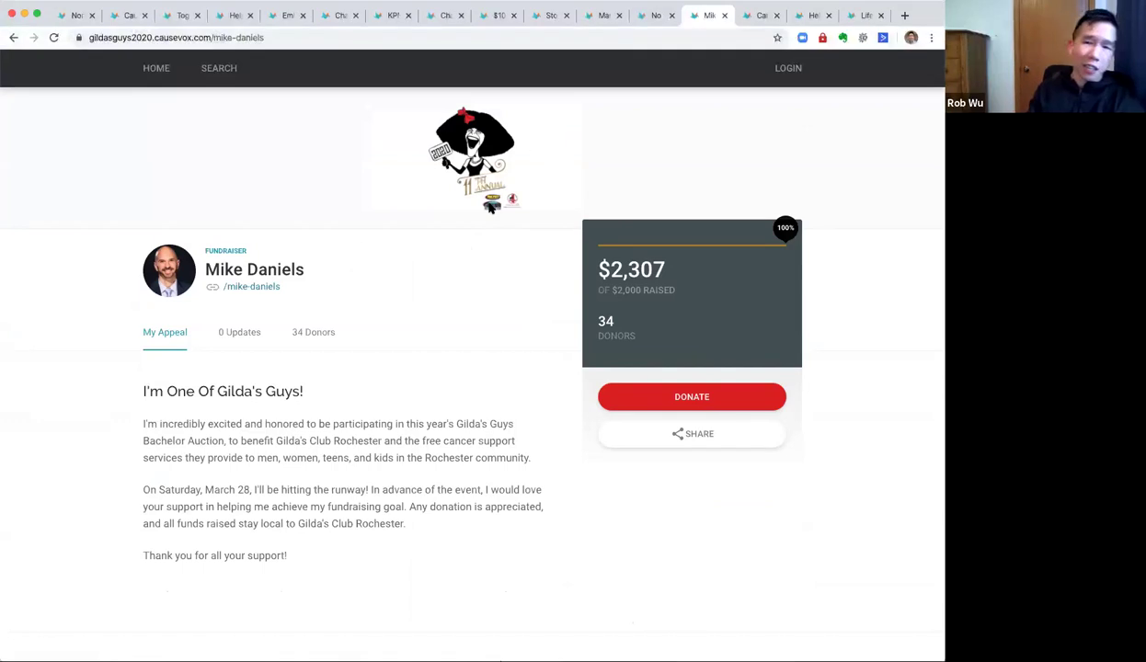
click(762, 17)
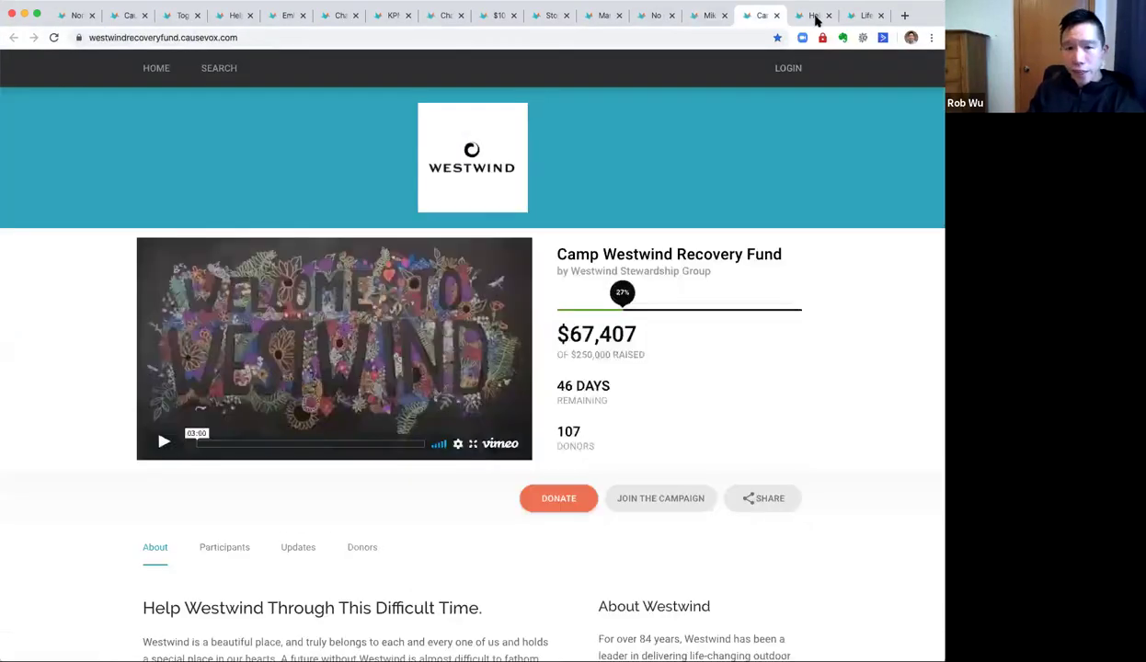
click(816, 15)
click(864, 15)
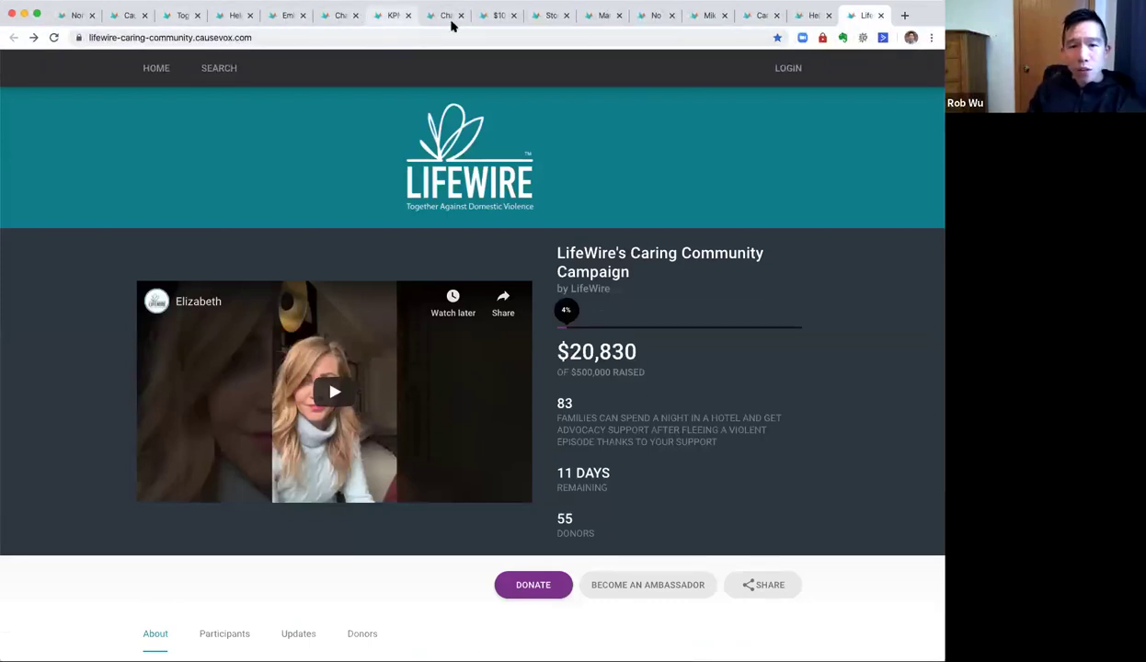
click(231, 16)
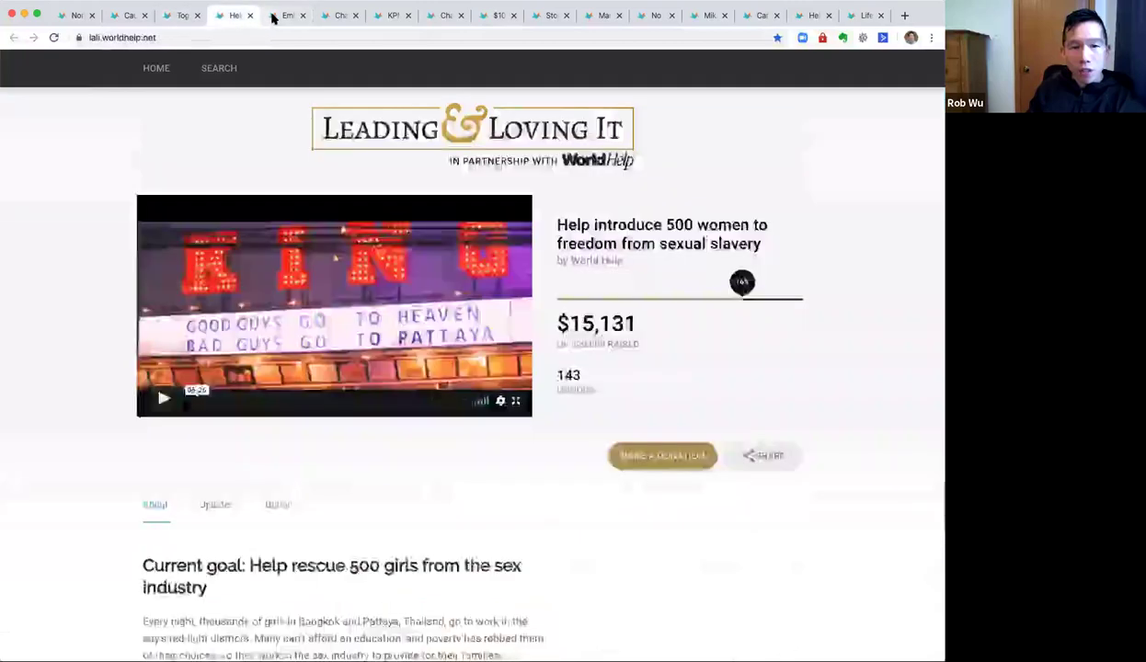
click(273, 17)
click(329, 16)
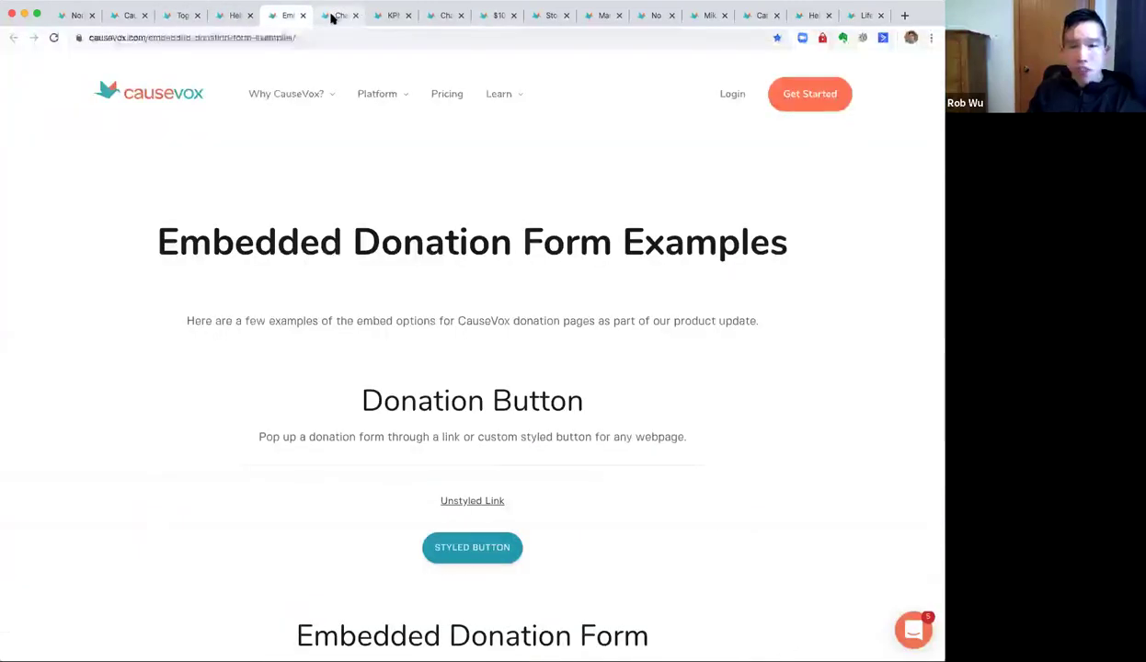
click(393, 16)
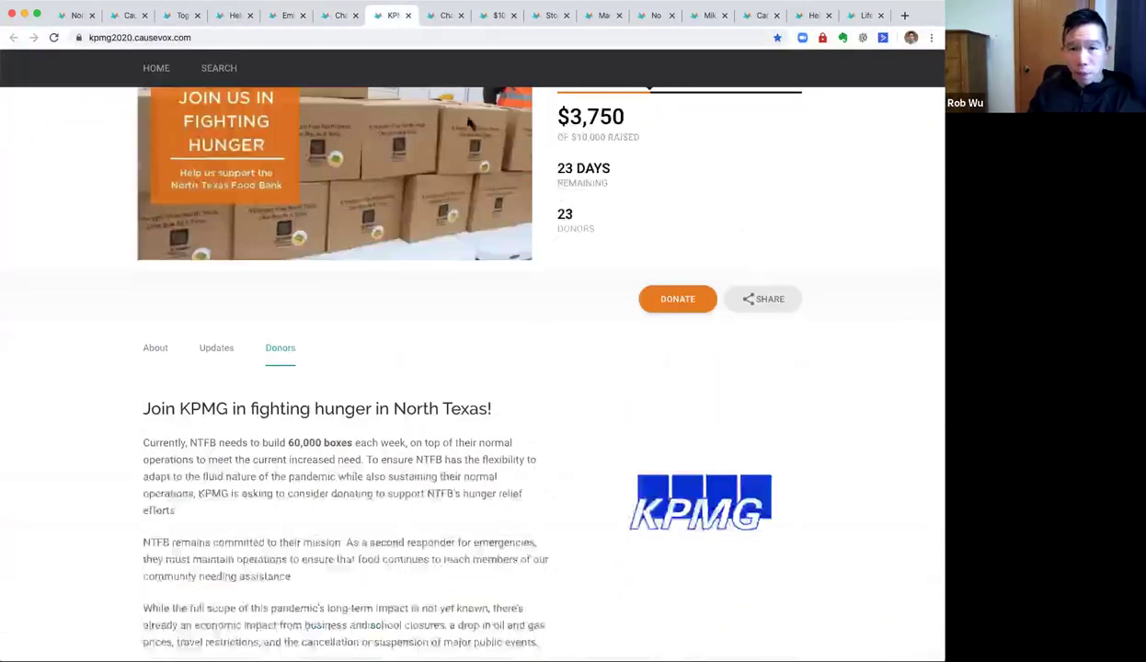
click(446, 16)
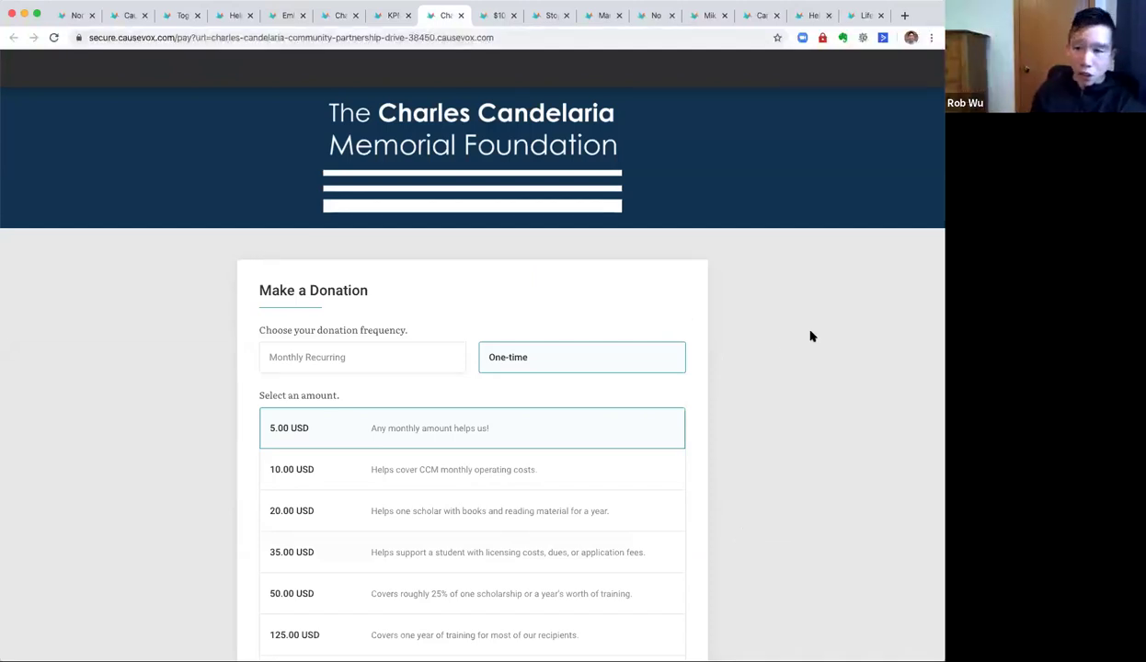
Choose a monthly recurring 35.00 USD donation with the 15% tip and continue at 40.25 USD.
scroll(763, 371, down, 1)
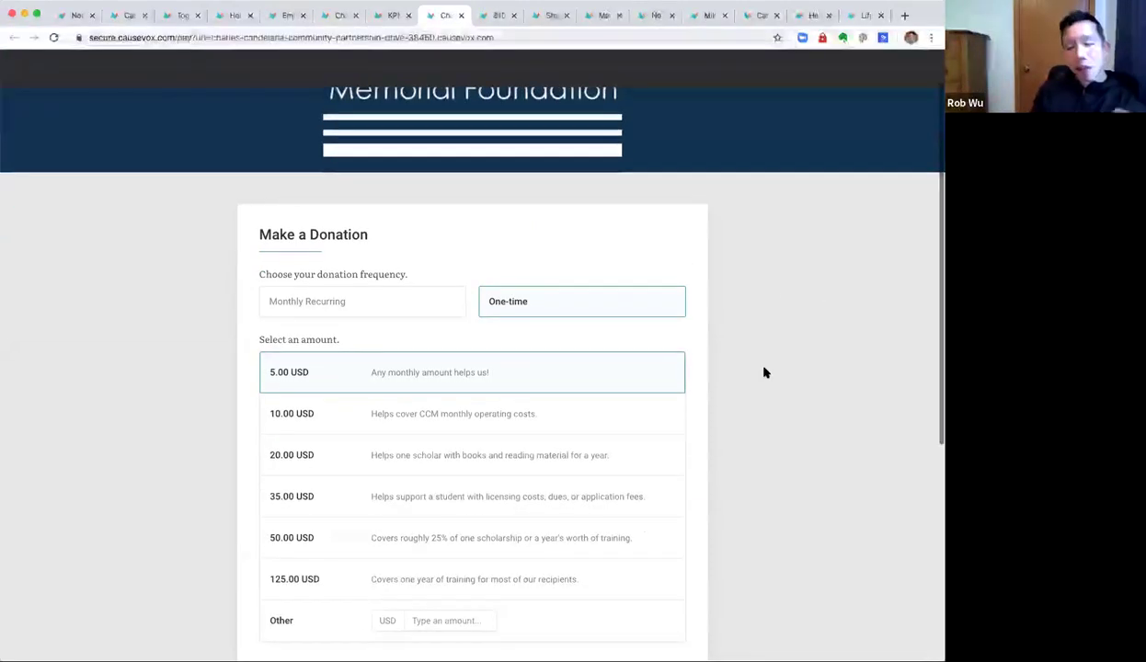
scroll(761, 371, down, 1)
scroll(761, 372, down, 1)
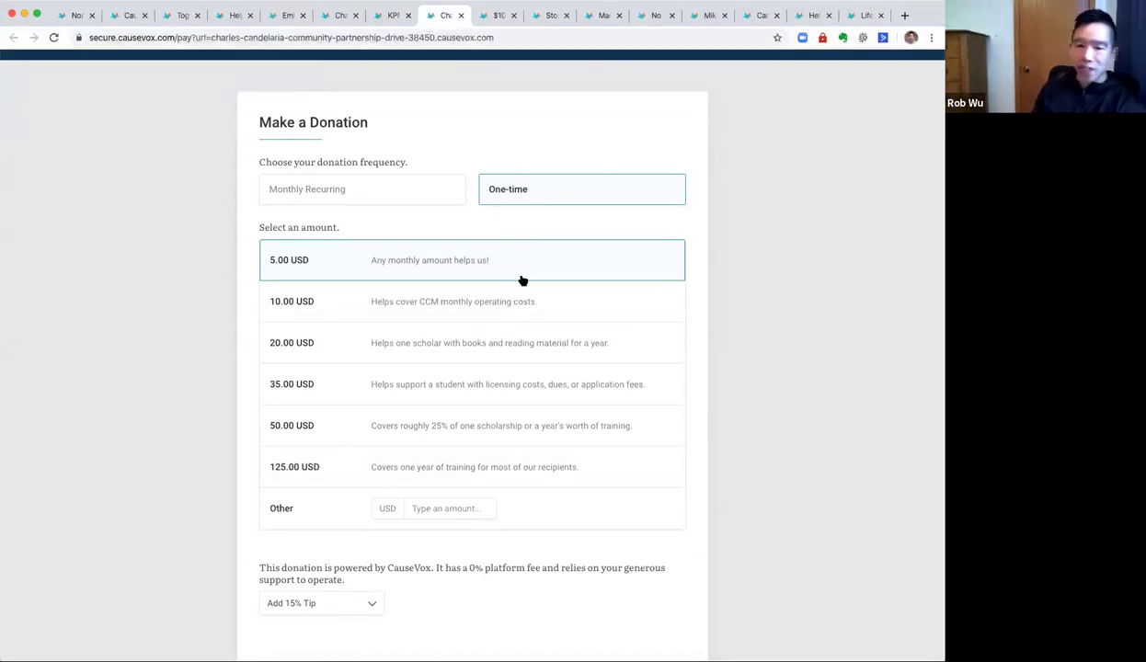
click(392, 192)
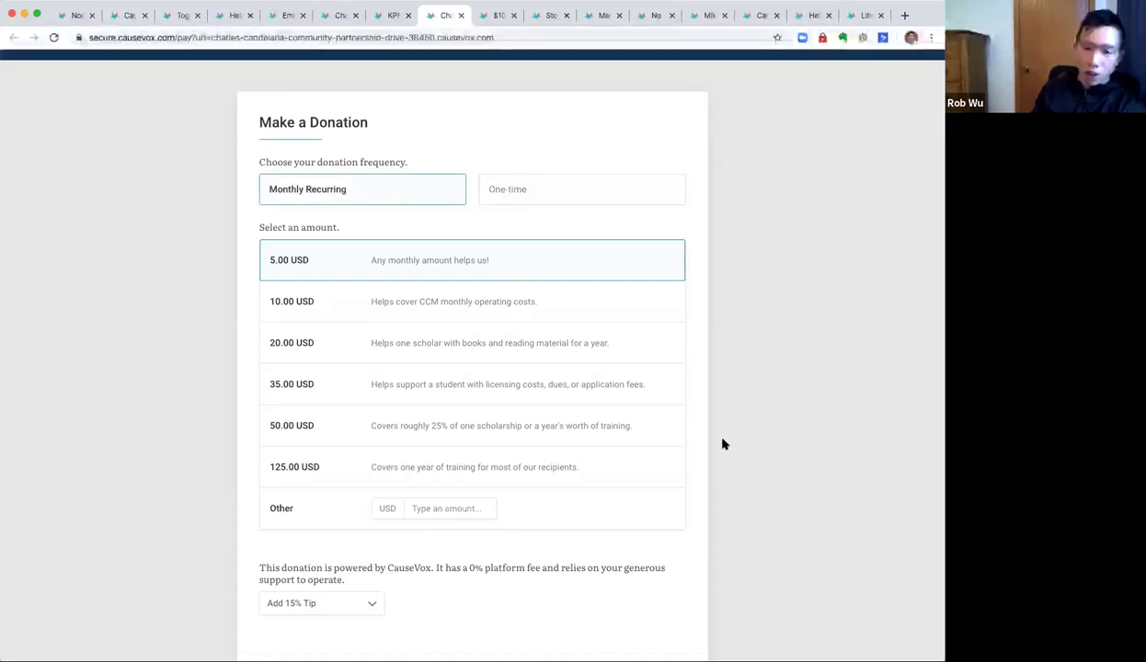
scroll(754, 446, down, 1)
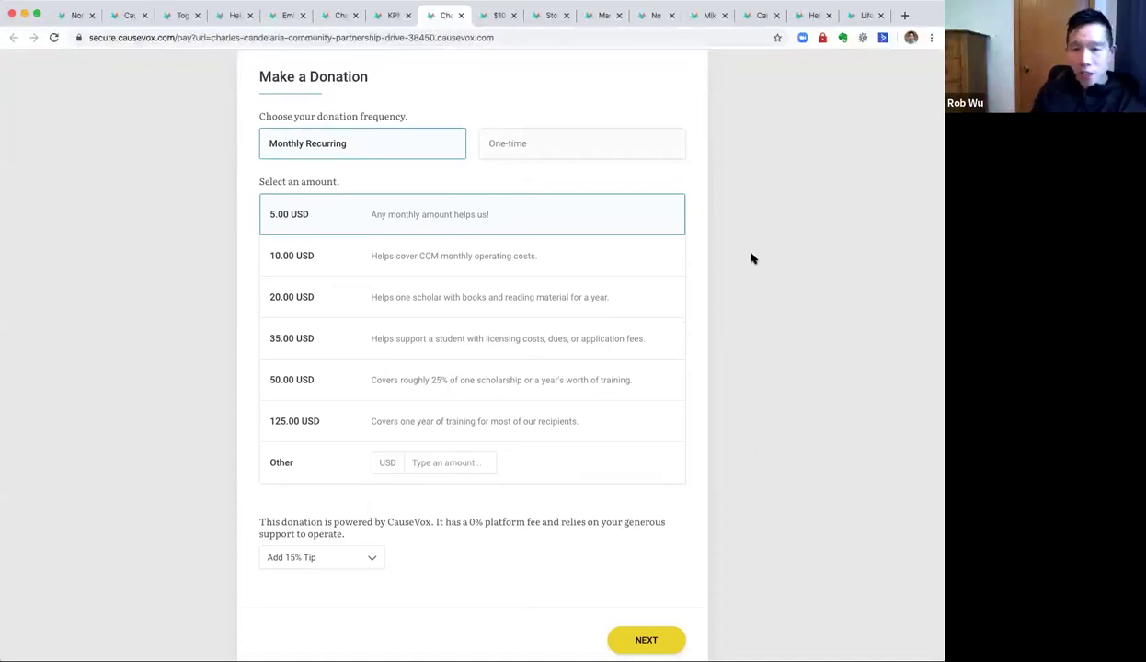
click(299, 303)
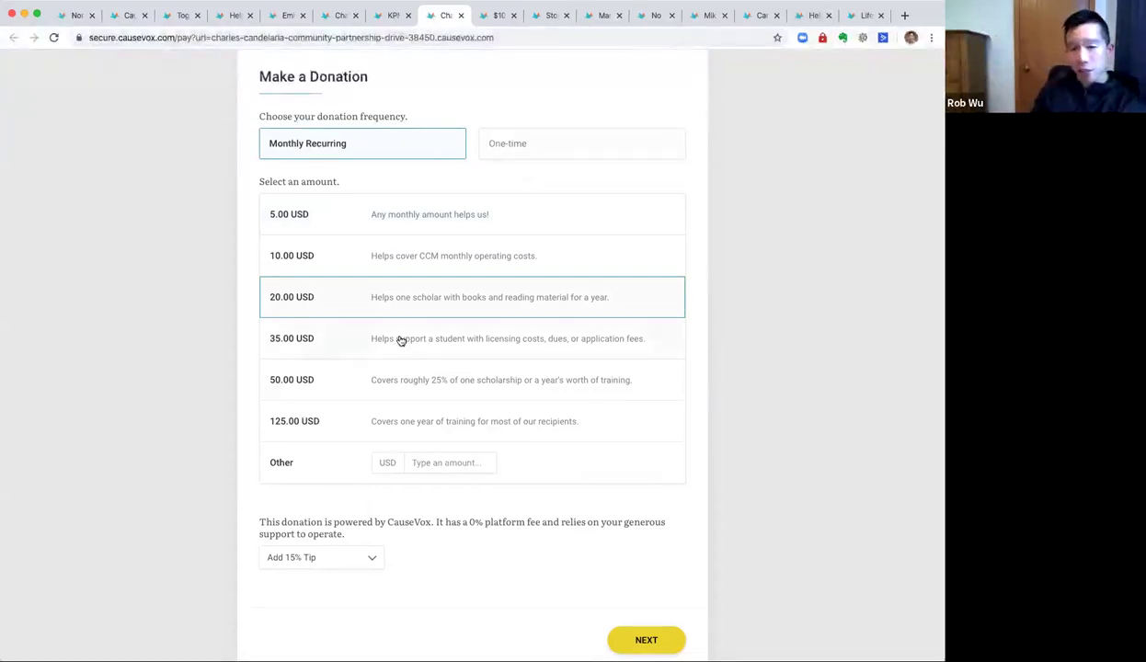
triple_click(644, 339)
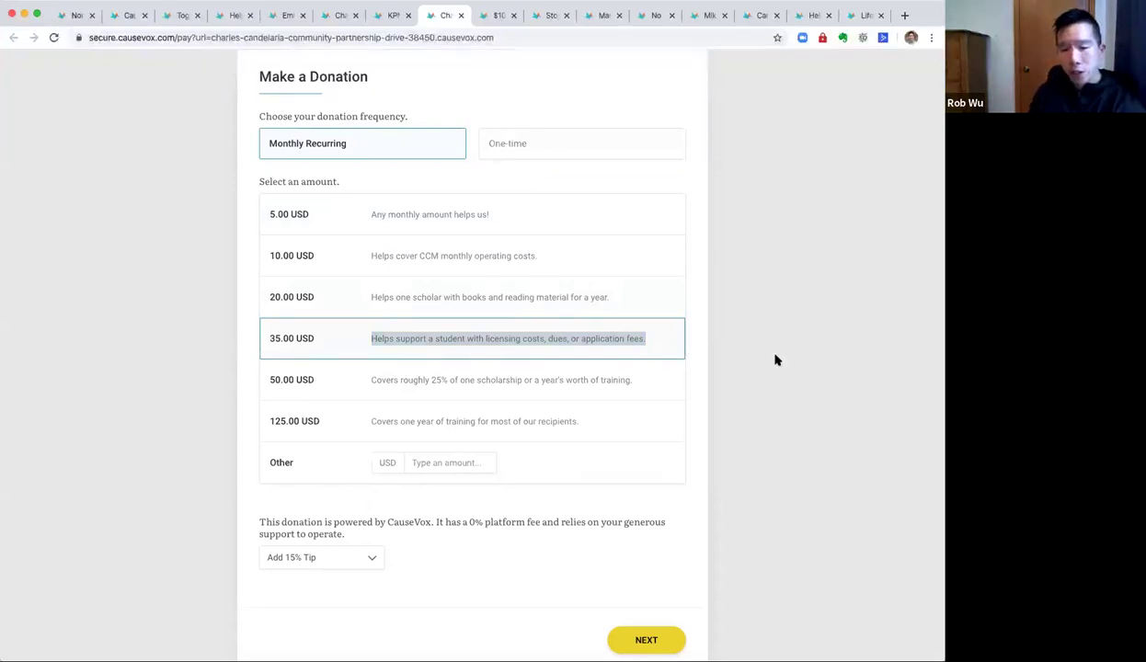
click(644, 638)
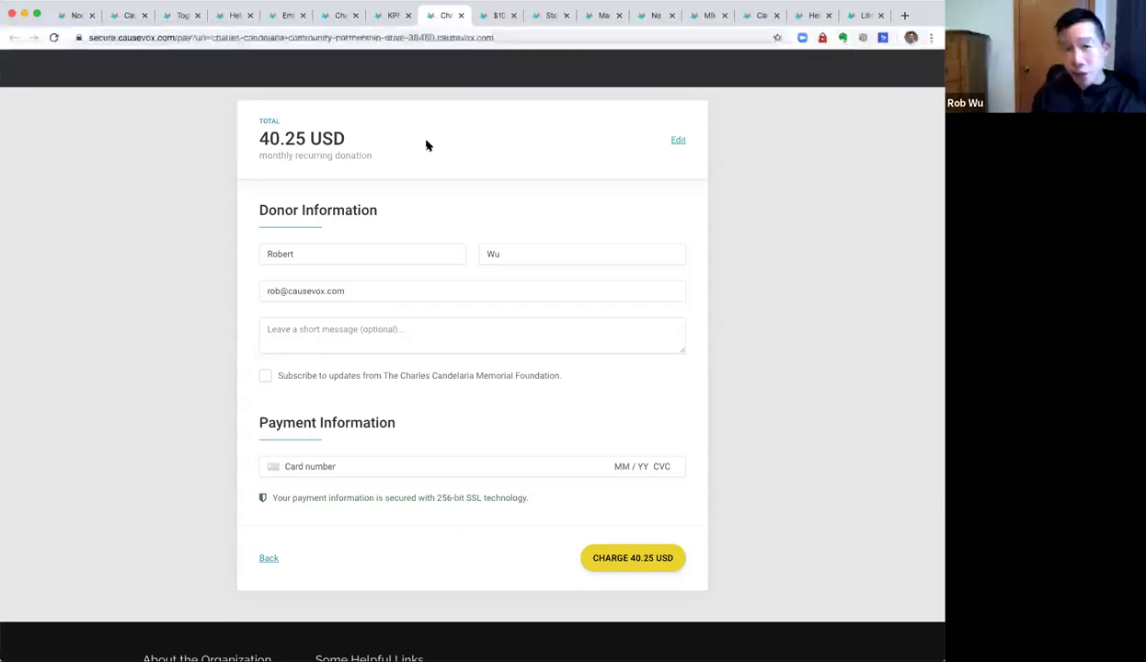
Fill the donor name fields and enter a test card number, which the form flags as incomplete.
click(396, 248)
click(522, 248)
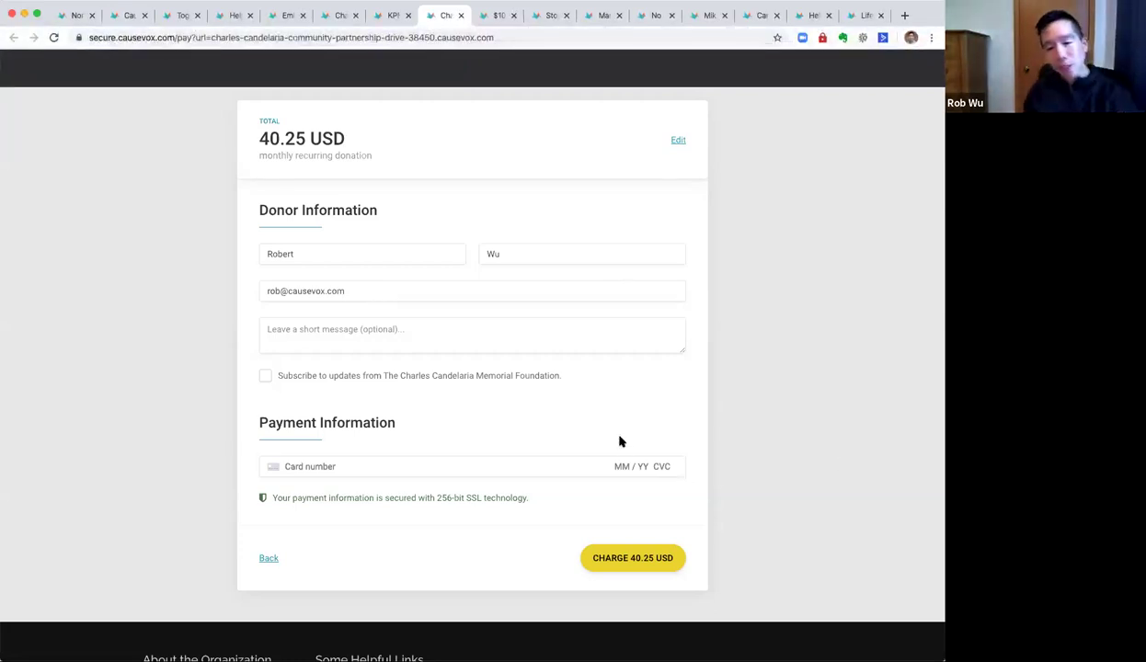
scroll(469, 427, down, 1)
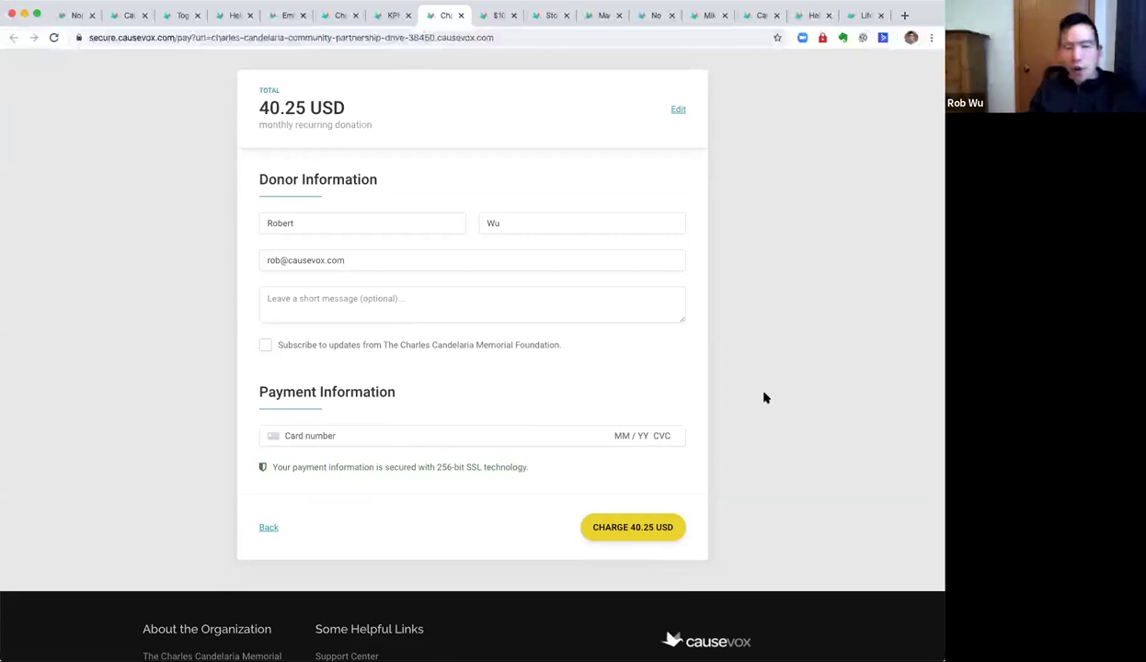
text(424242424242)
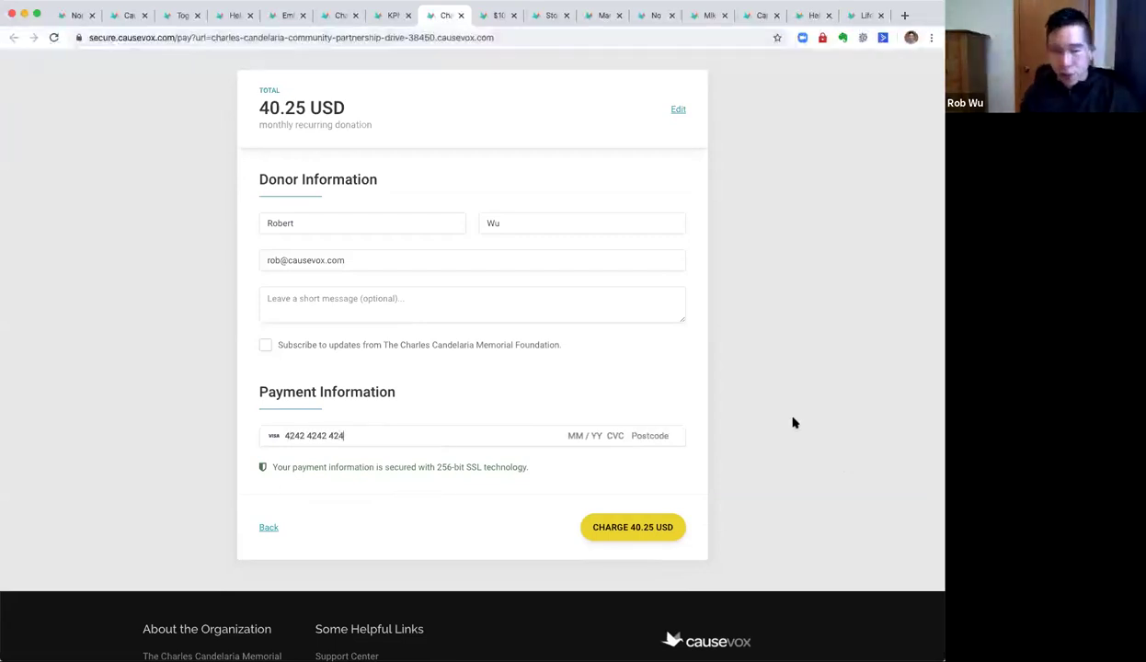
click(742, 401)
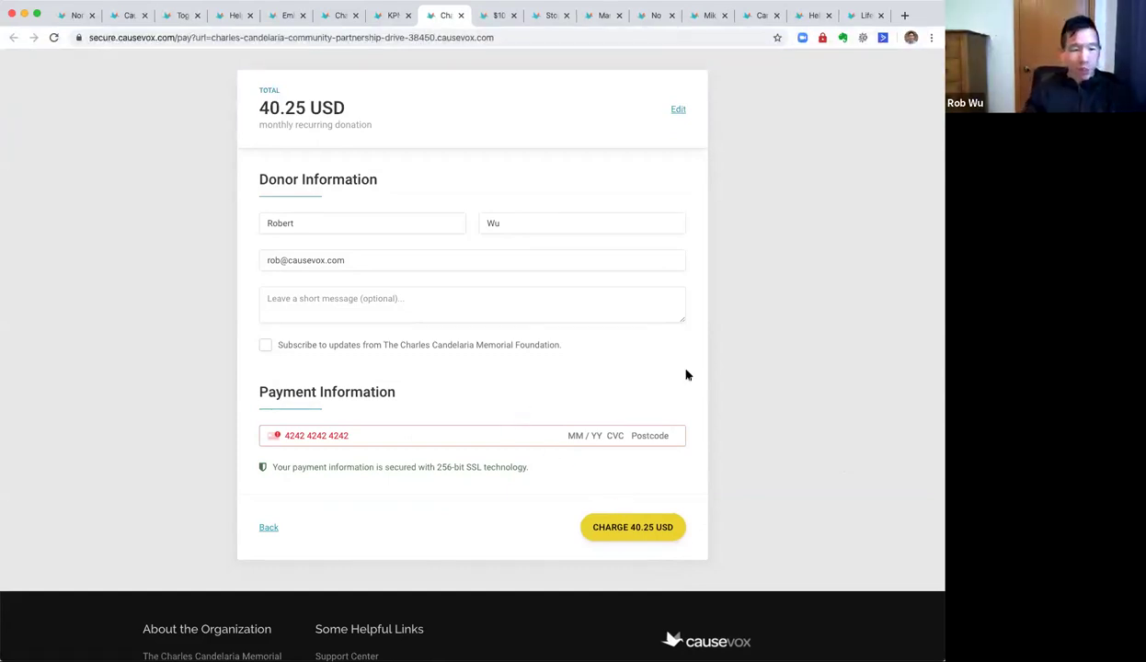
scroll(655, 389, up, 5)
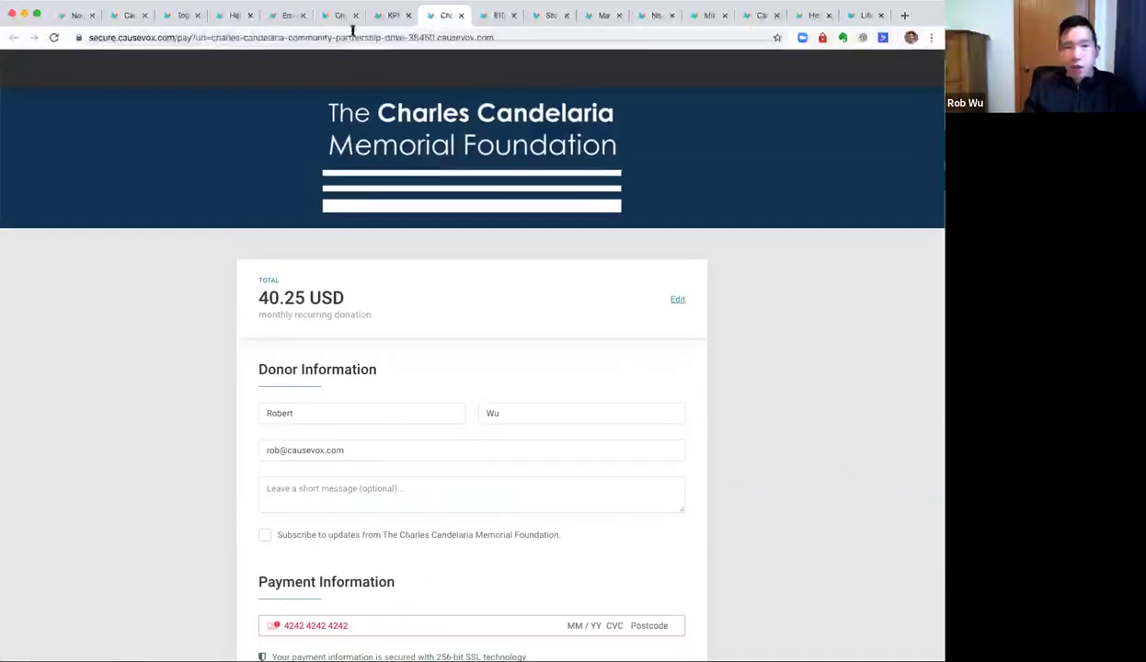
Cycle back through the example tabs, glance at the CRM page, and return to Embedded Donation Form Examples.
click(285, 15)
click(384, 15)
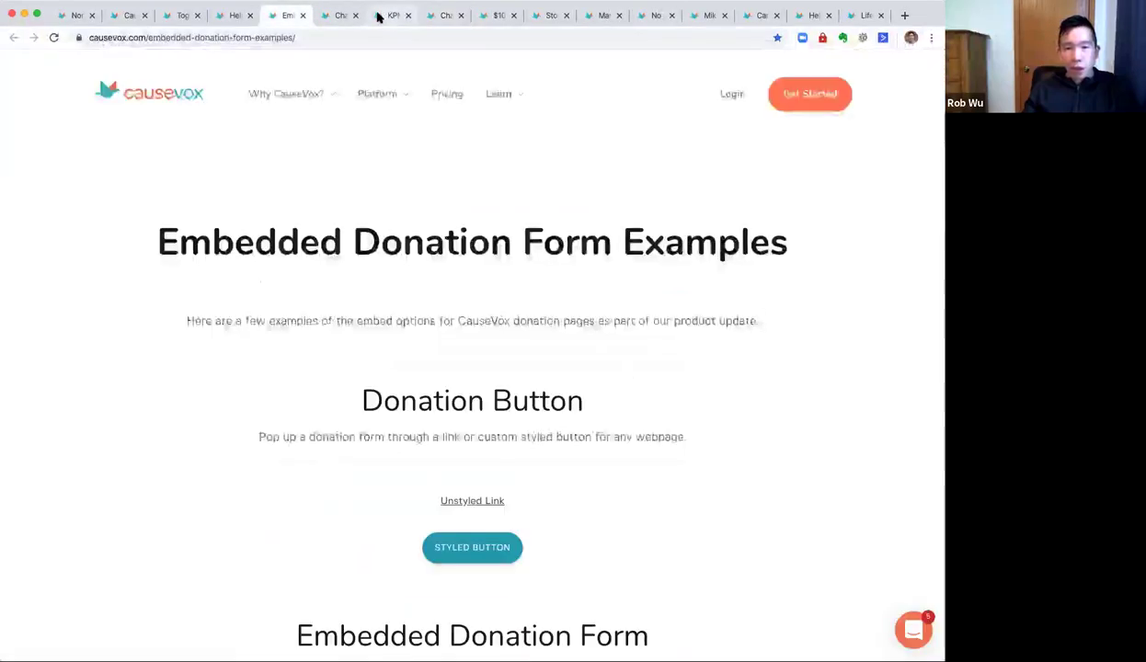
click(340, 15)
click(228, 16)
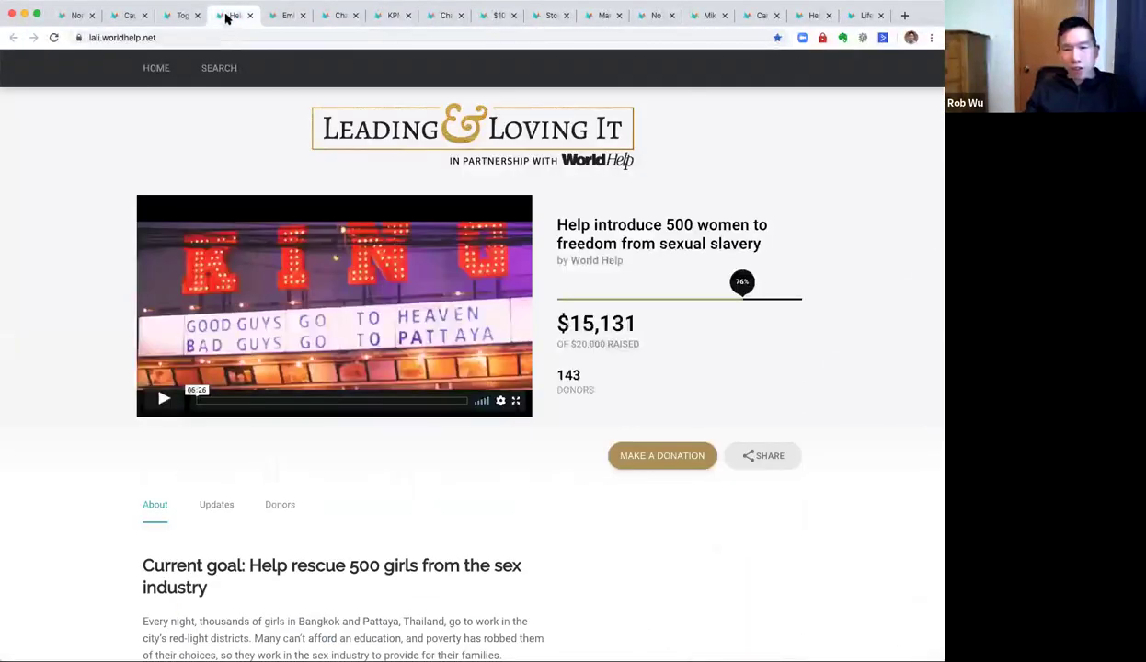
click(174, 17)
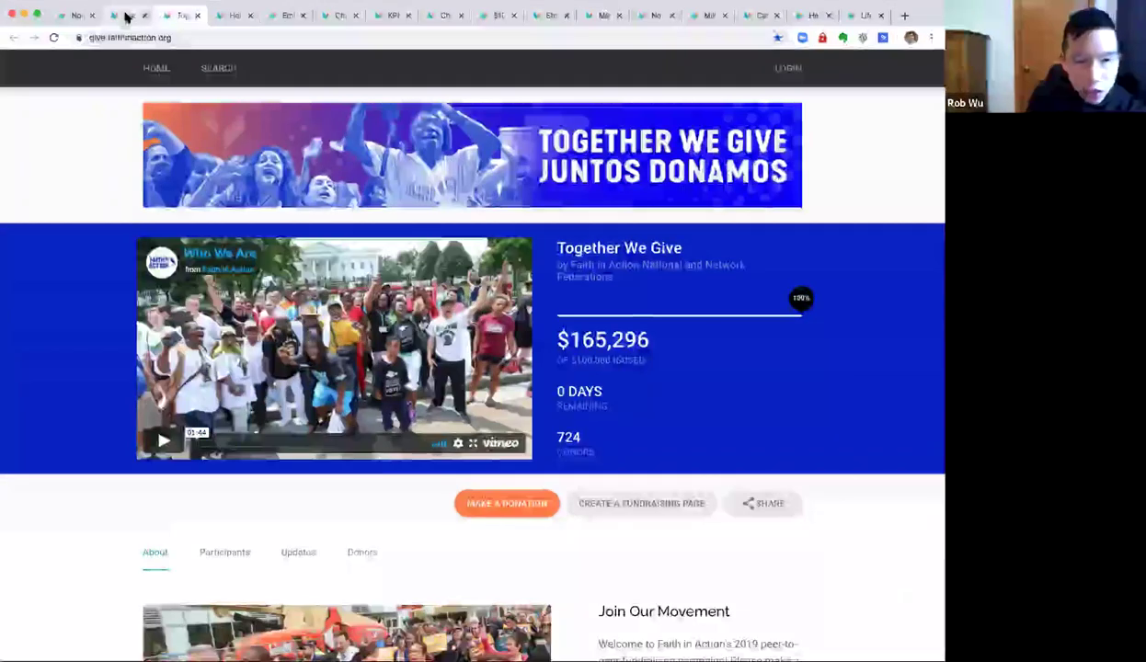
click(125, 15)
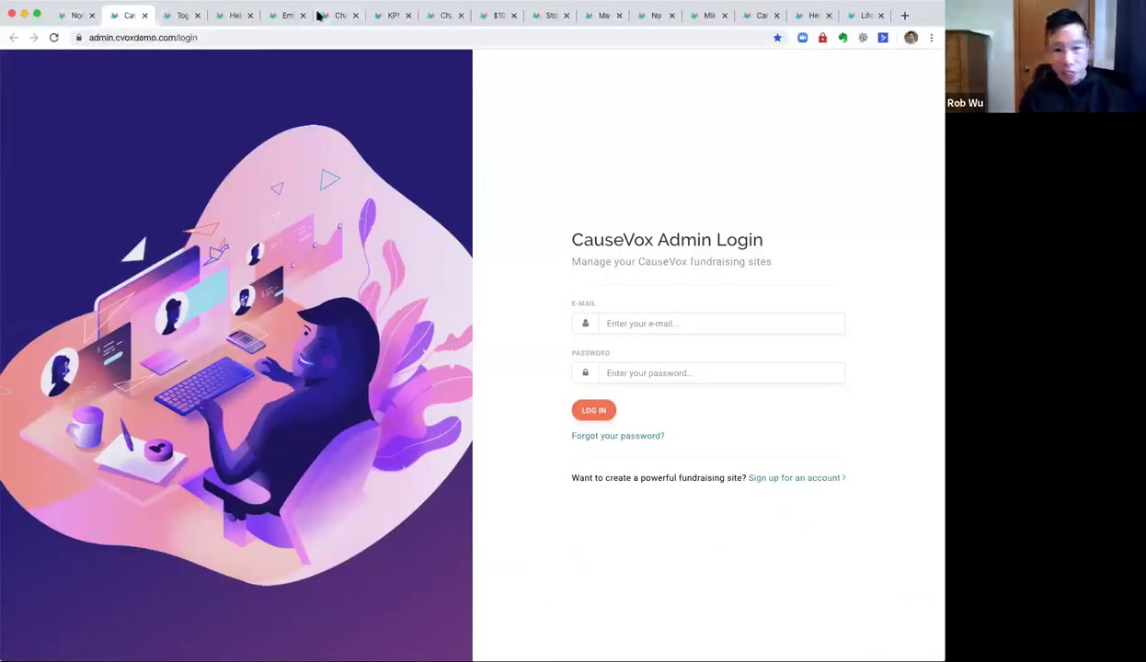
click(286, 17)
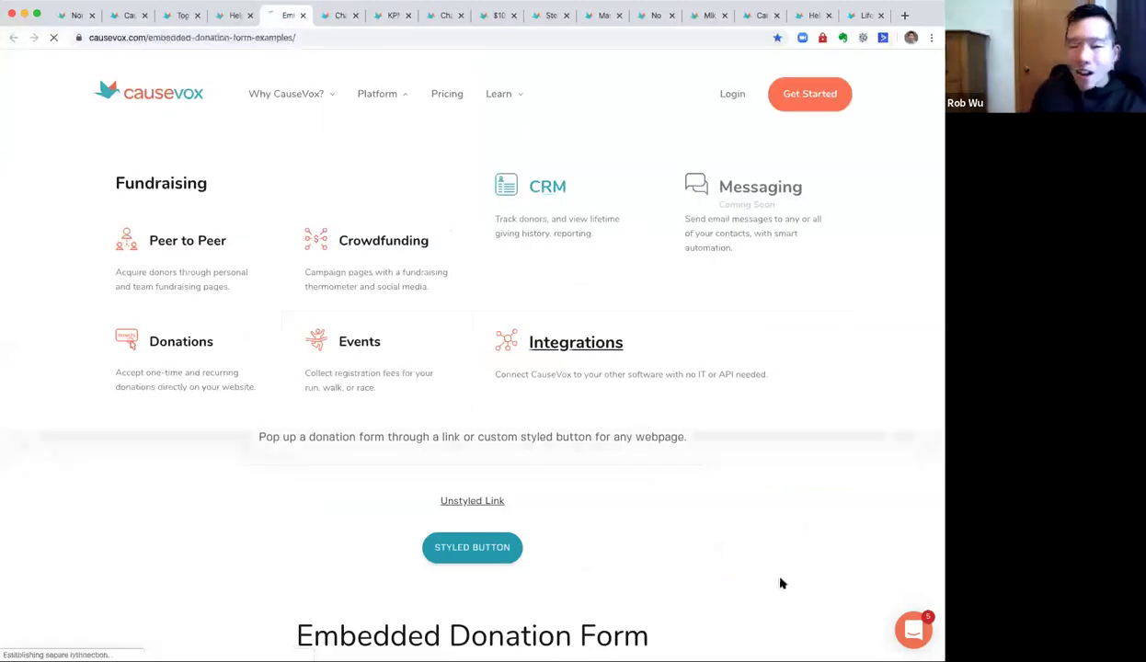
click(13, 38)
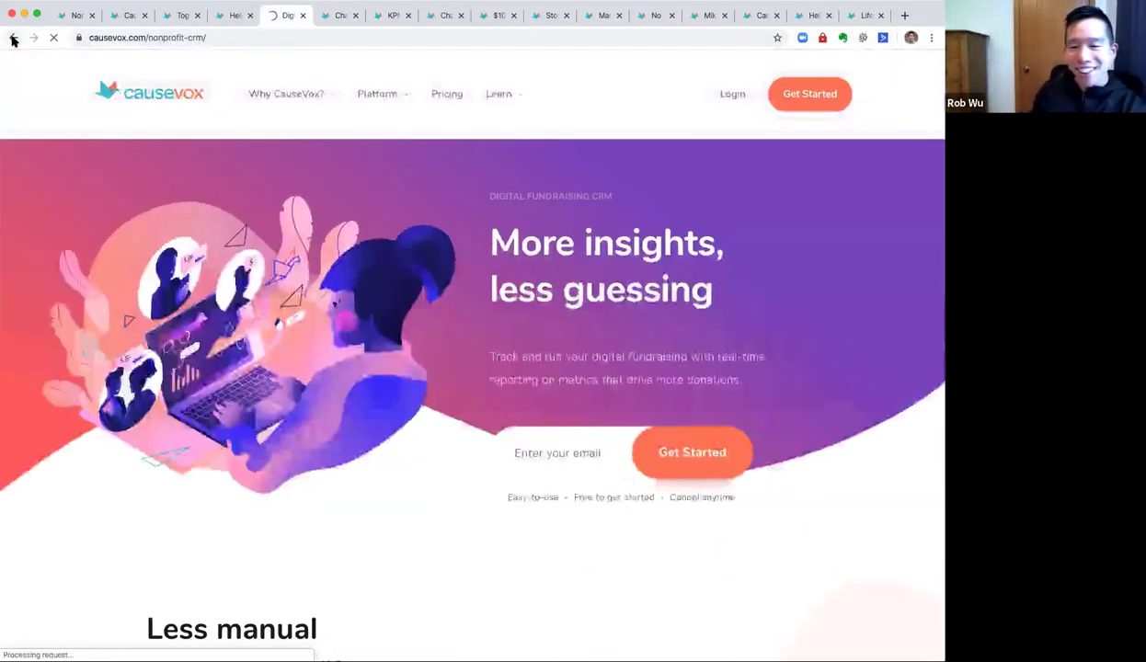
click(33, 37)
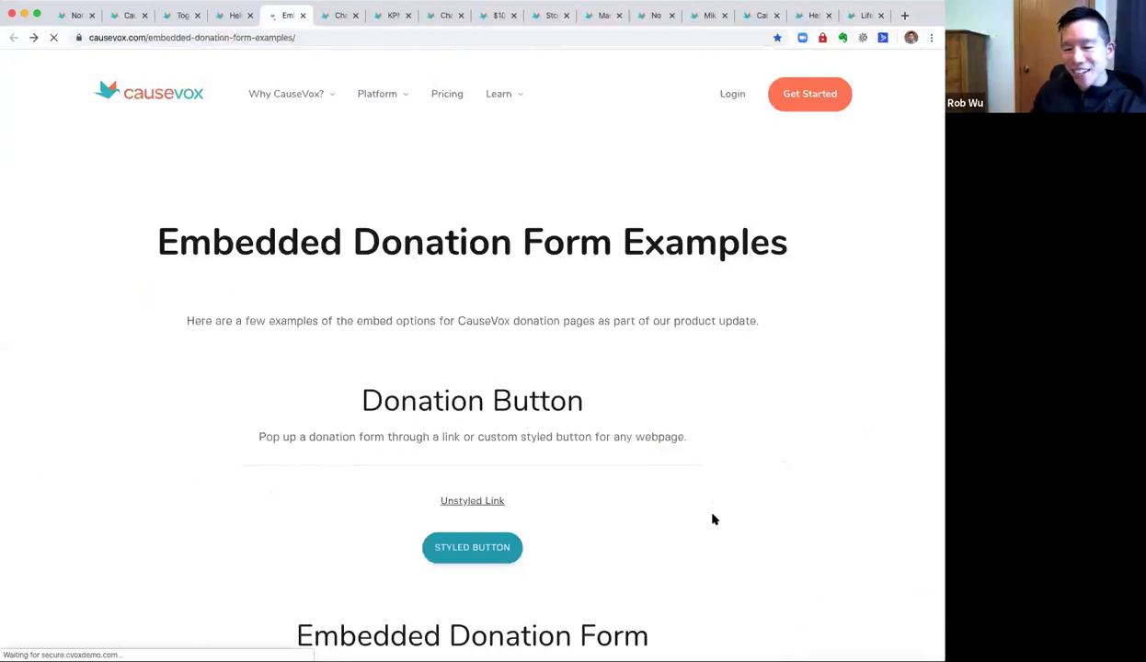
Pick 75.00 USD on the embedded form and advance to the 77.25 USD donor details step.
scroll(707, 519, down, 5)
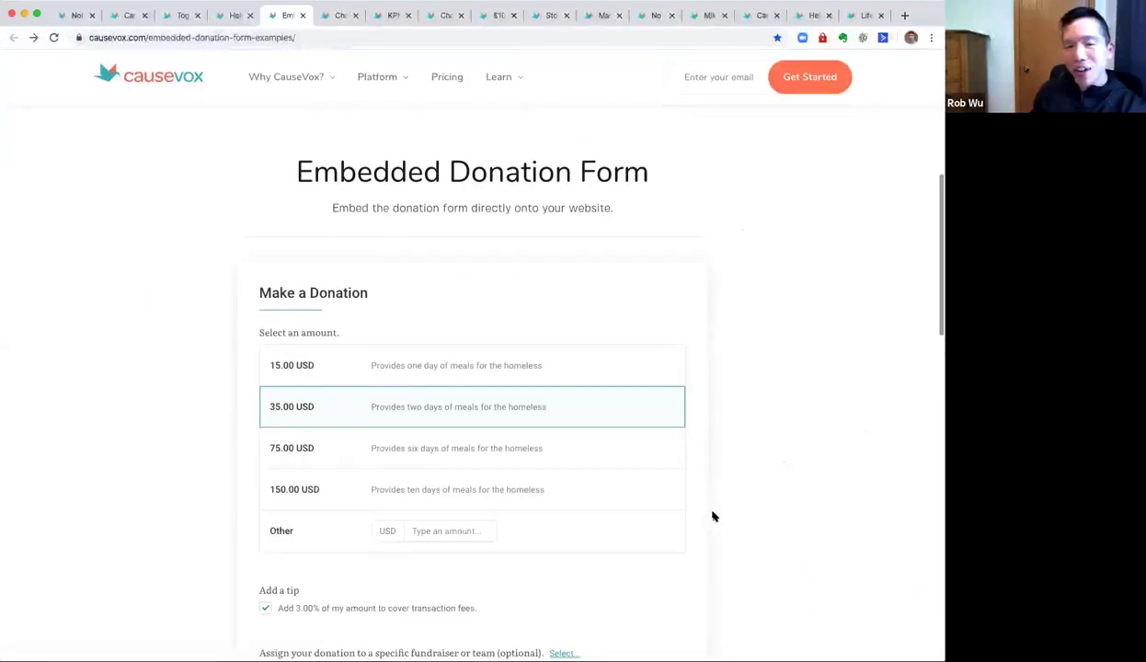
scroll(712, 513, down, 2)
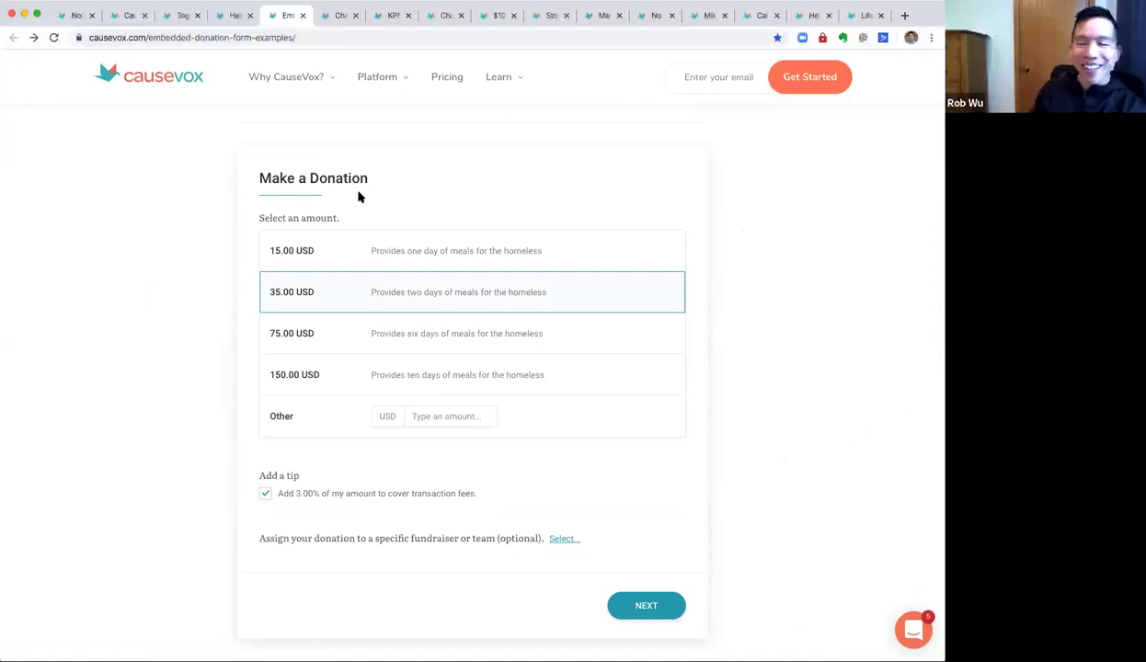
click(470, 349)
click(646, 605)
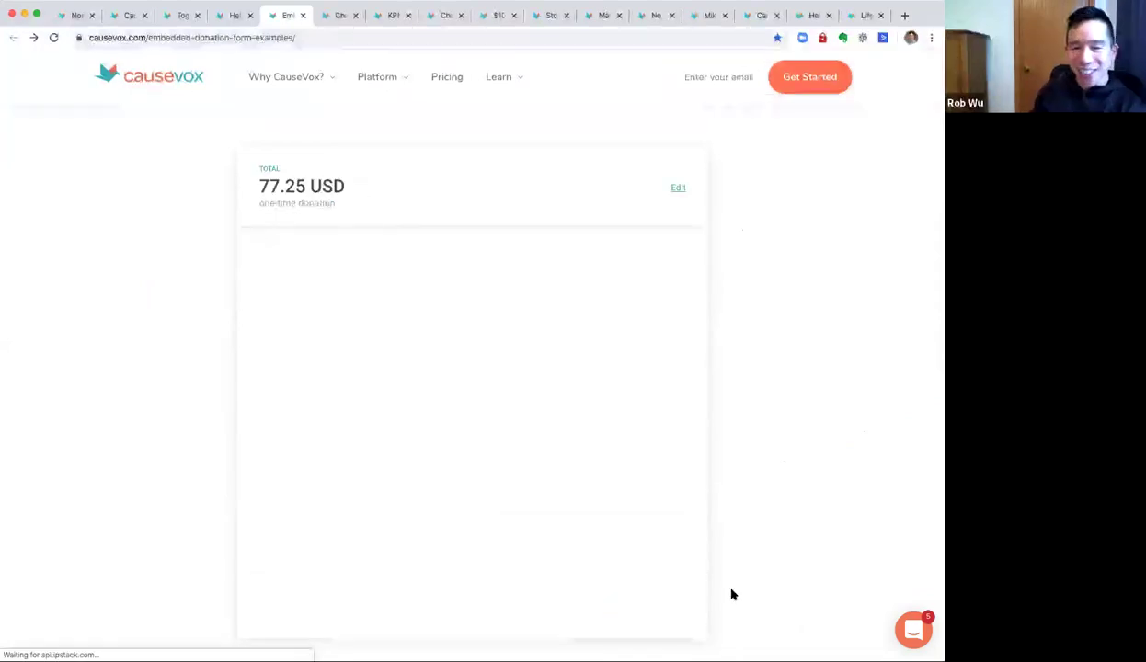
scroll(731, 595, up, 5)
scroll(726, 595, down, 2)
drag(404, 467, 240, 458)
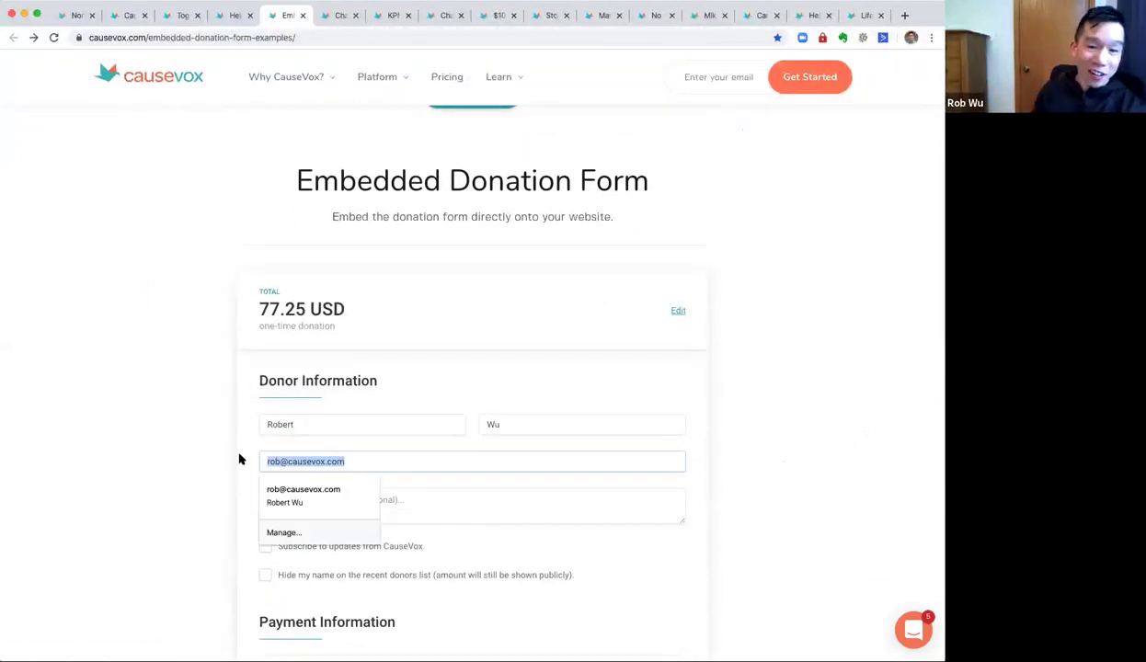
click(842, 393)
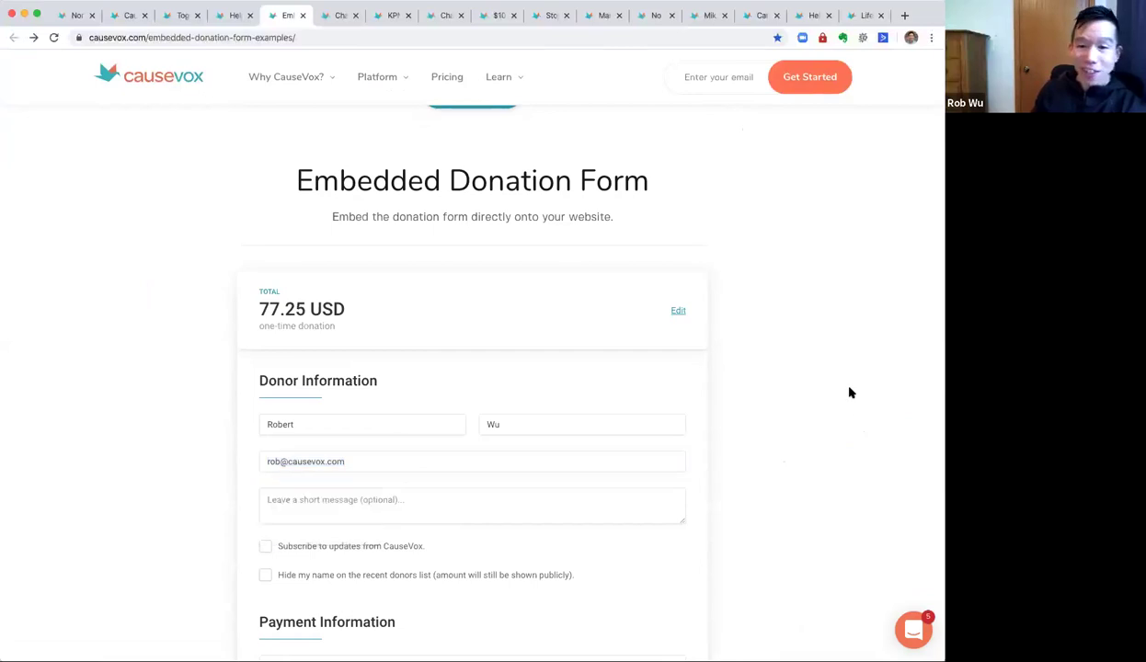
Try the Styled Button and Unstyled Link pop-up donation forms, closing each.
scroll(840, 394, up, 5)
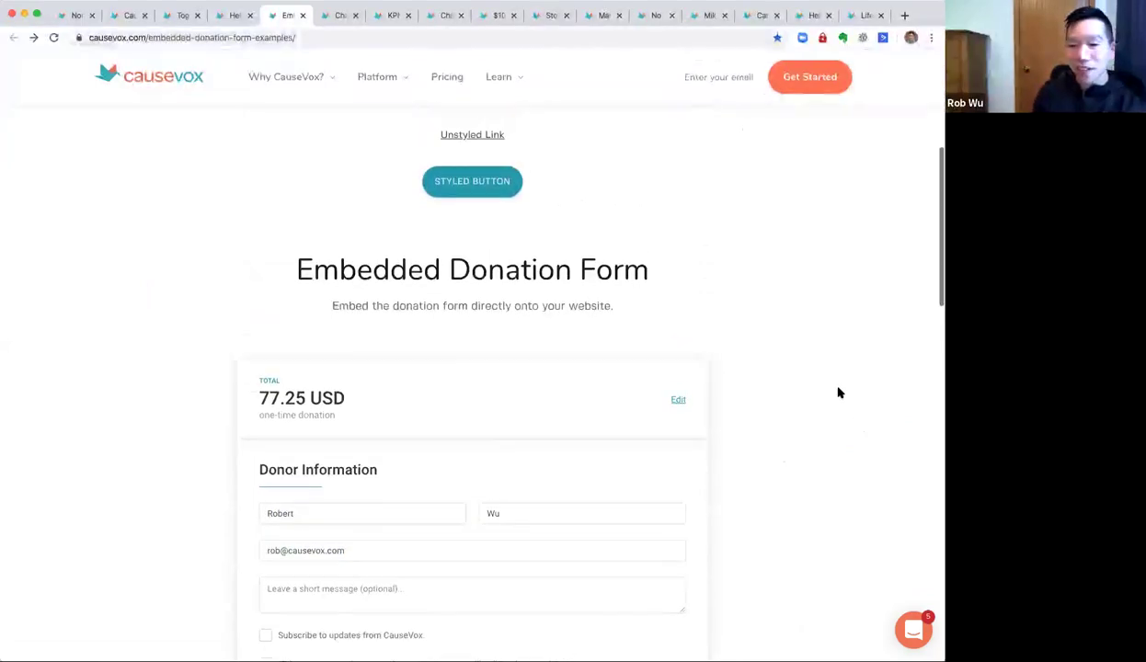
scroll(837, 393, down, 2)
scroll(678, 345, down, 2)
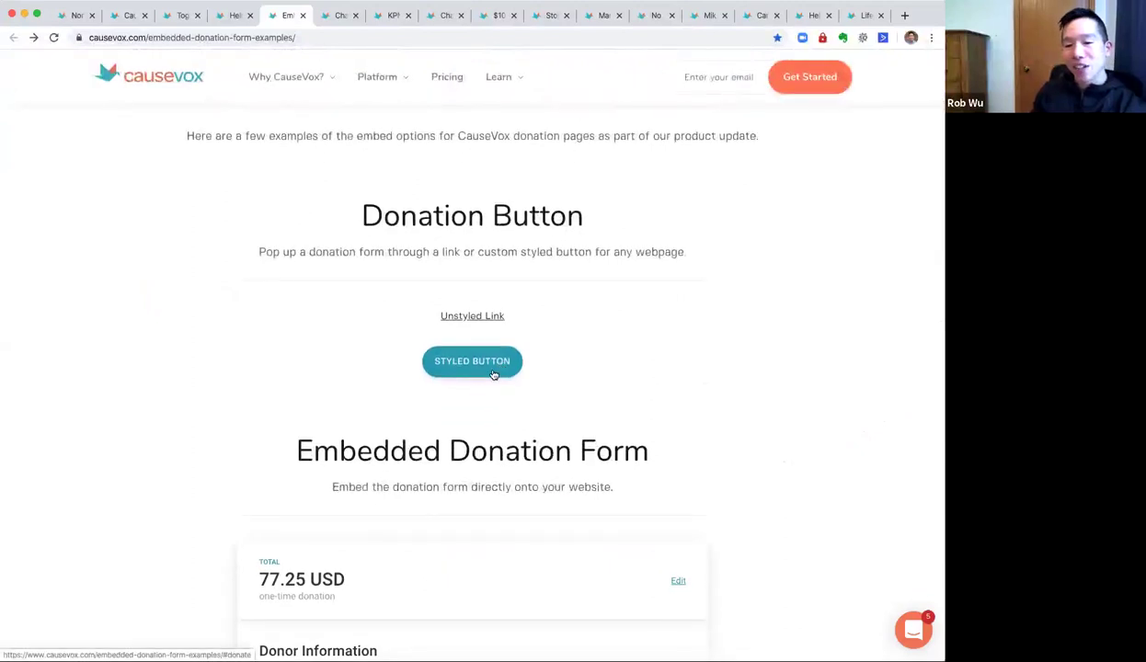
click(493, 374)
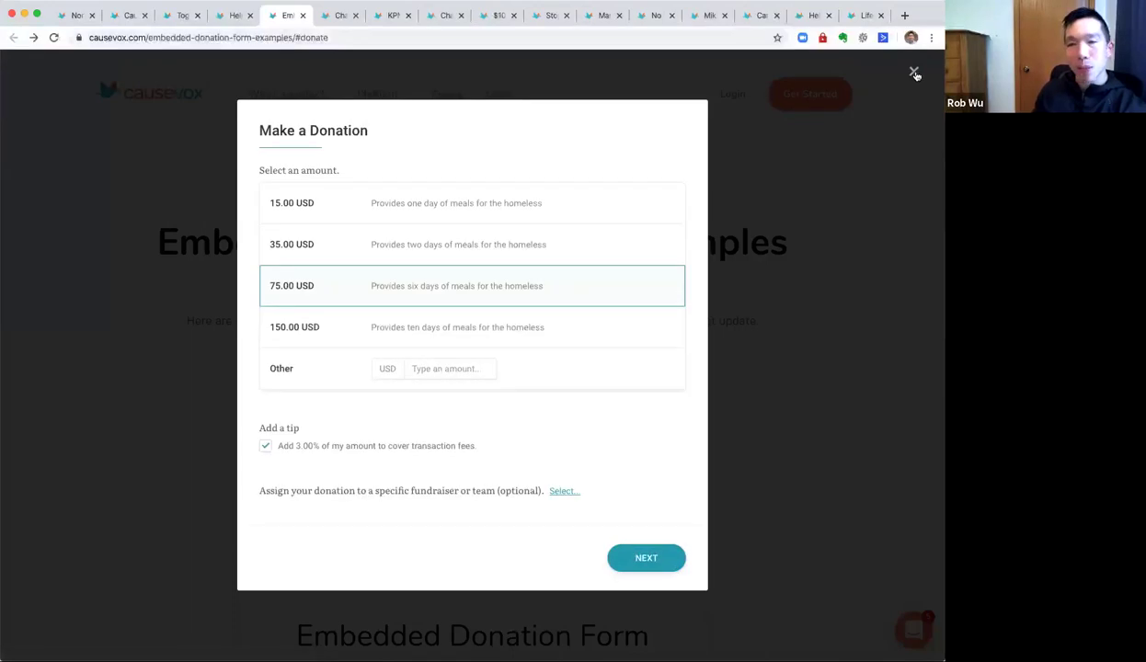
click(914, 73)
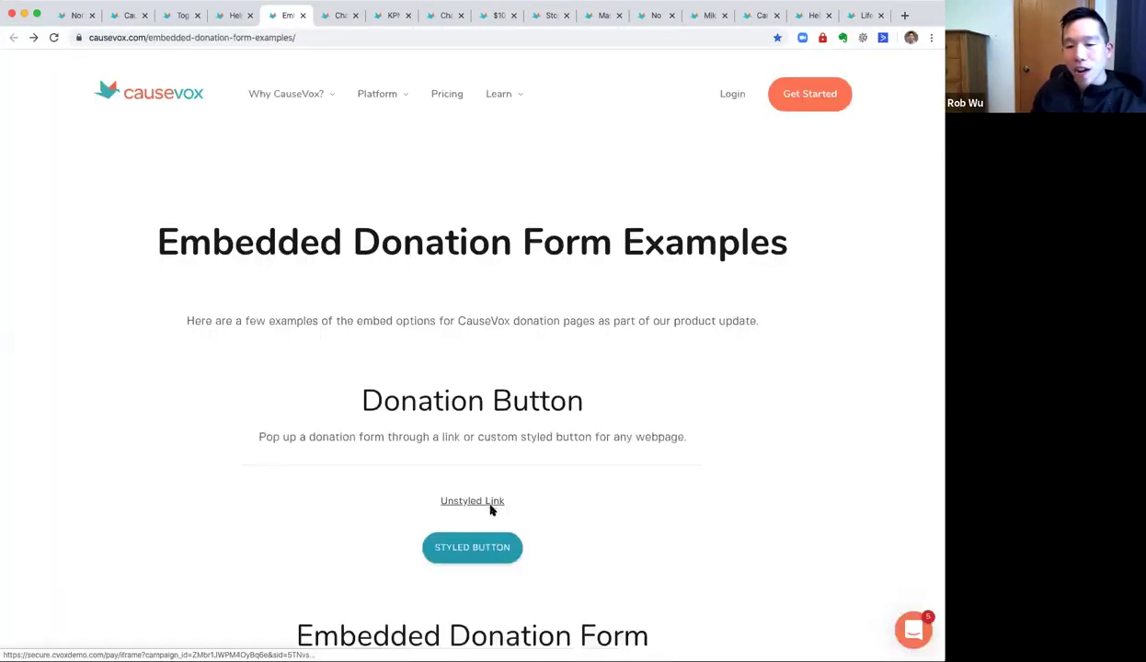
click(491, 502)
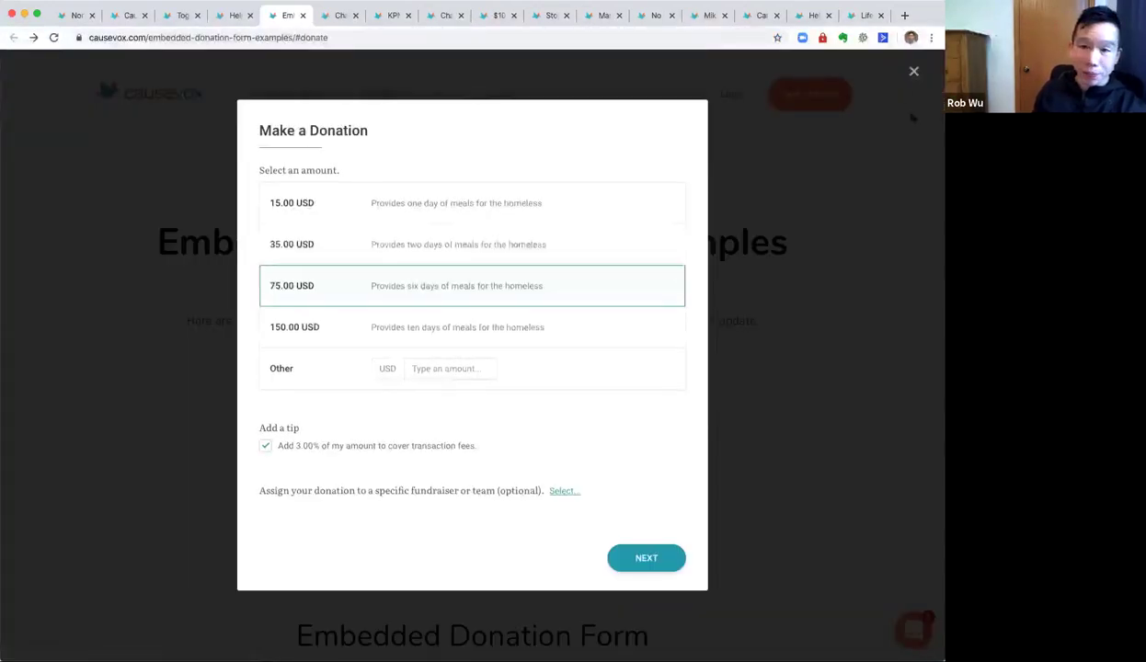
click(762, 311)
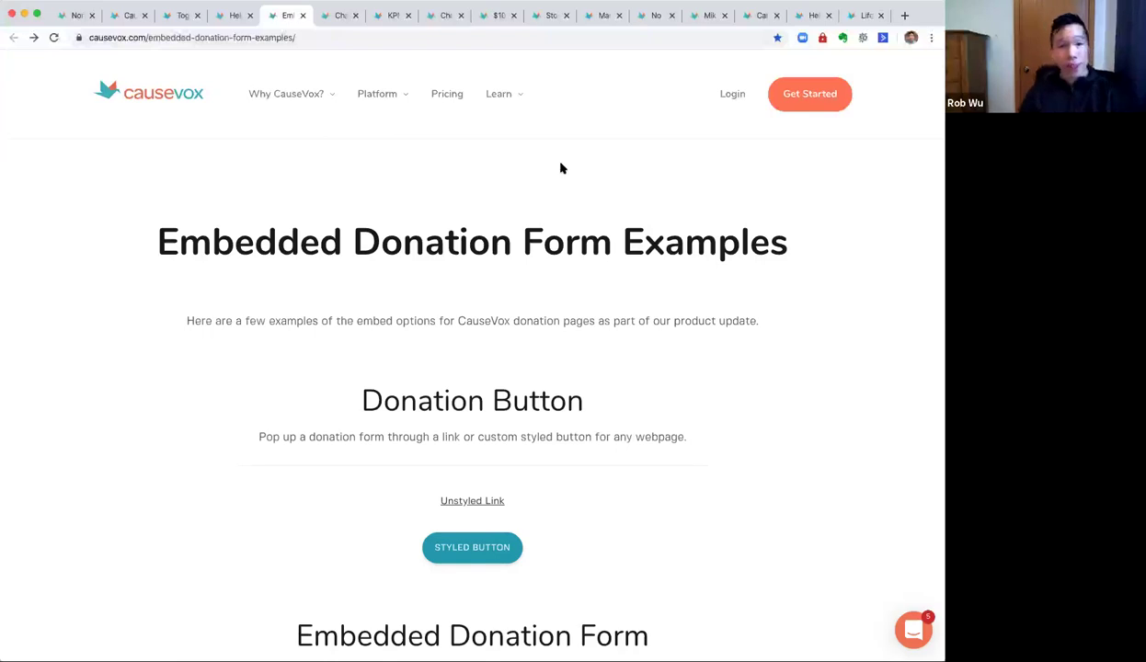
Move from the challenge grant tab to the gfmask campaign site.
mouse_move(379, 96)
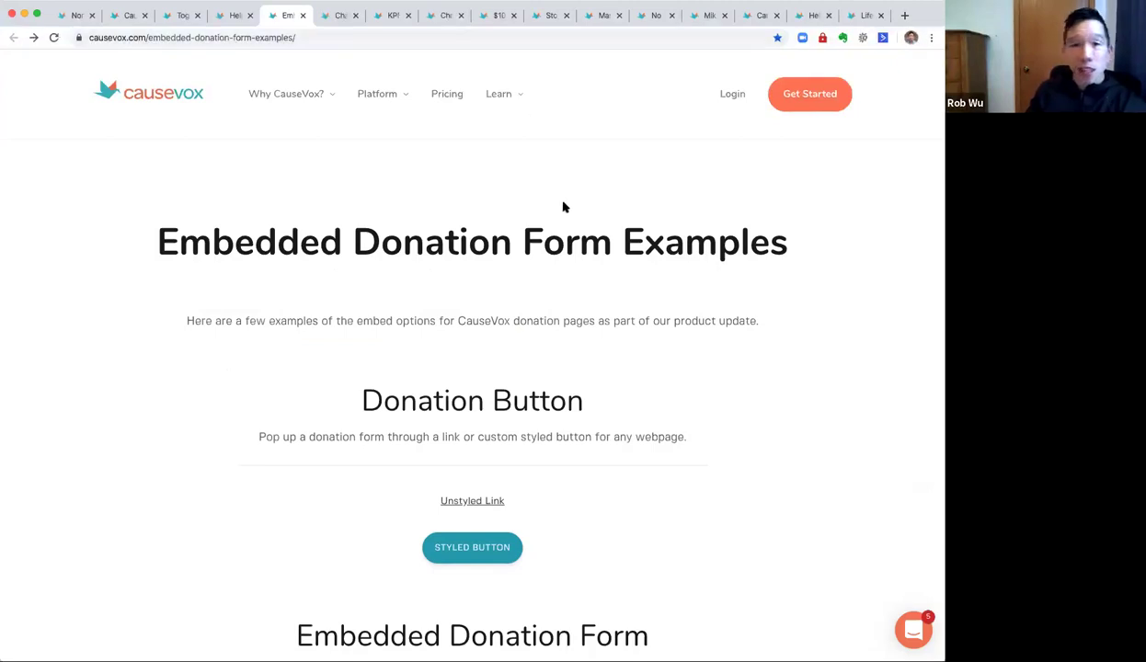
click(493, 17)
click(544, 17)
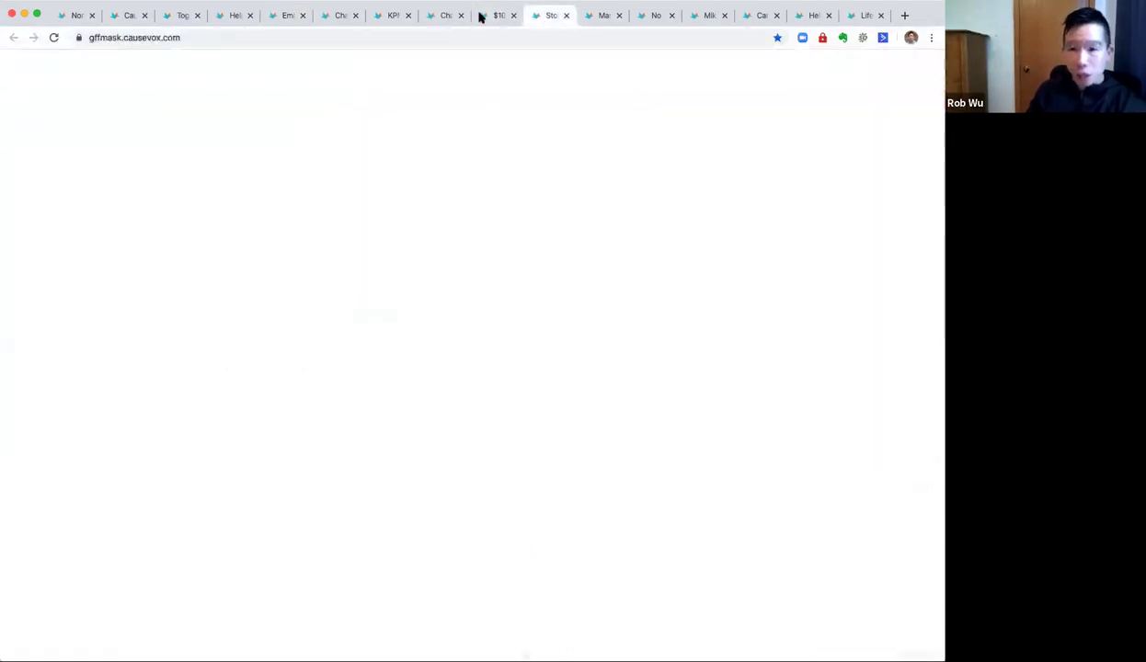
Revisit the Skid Row challenge grant, Gilda's Guys and Camp Westwind Recovery Fund pages.
click(490, 16)
scroll(583, 299, up, 2)
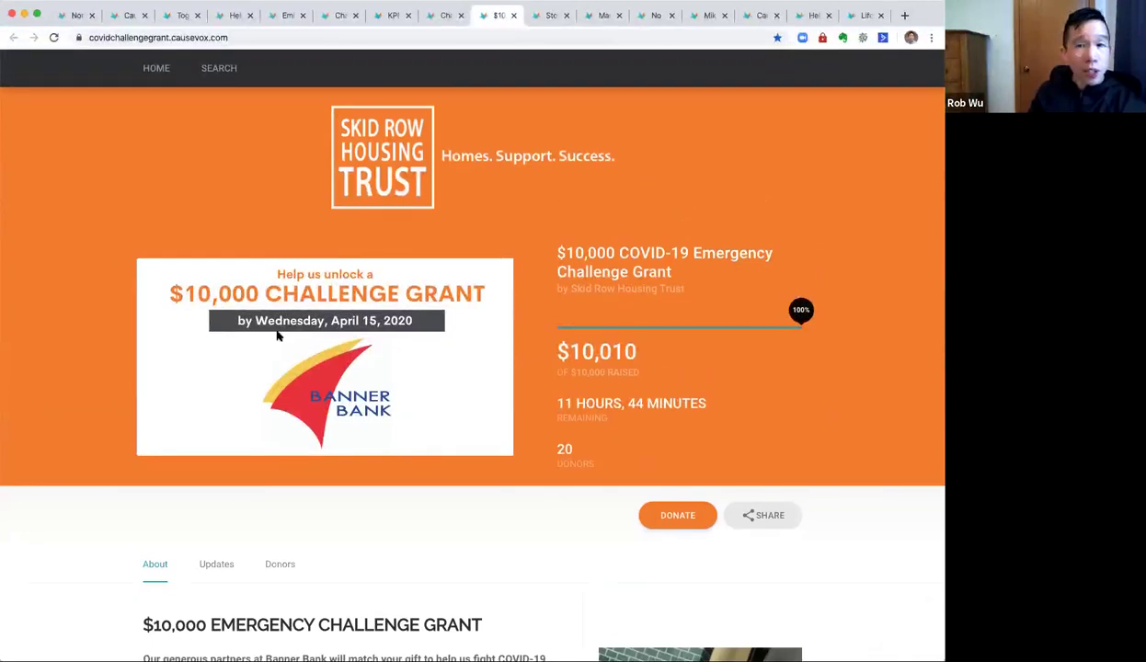
click(708, 17)
click(771, 16)
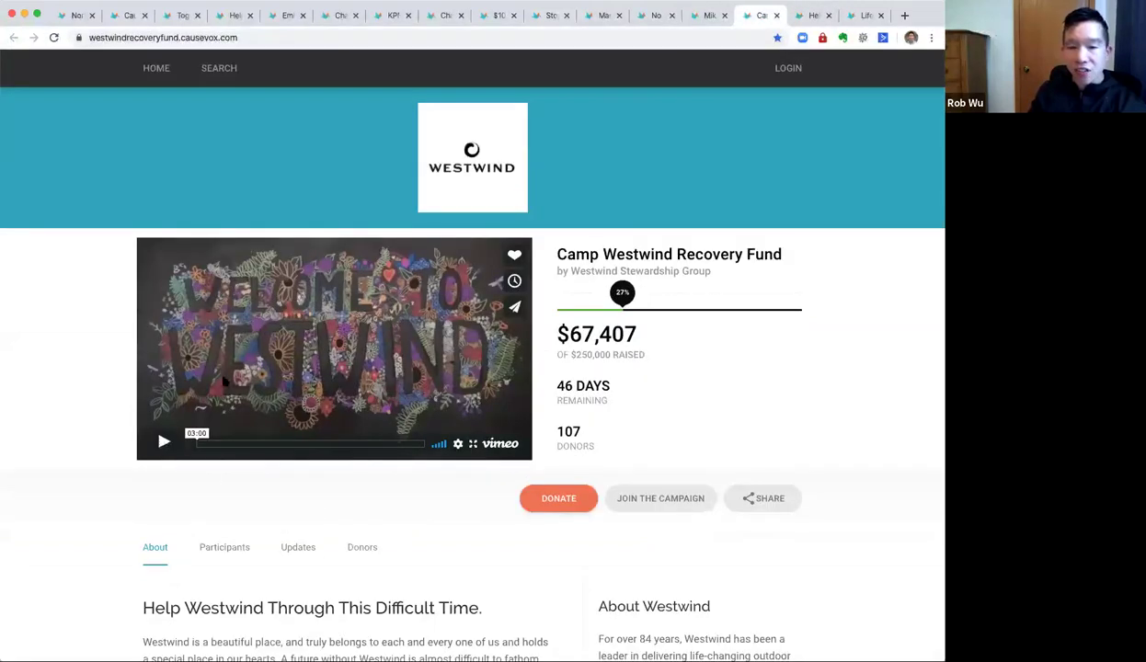
View a Camp Westwind participant's fundraiser page, then return to the campaign home's $250,000 goal.
click(222, 546)
click(202, 248)
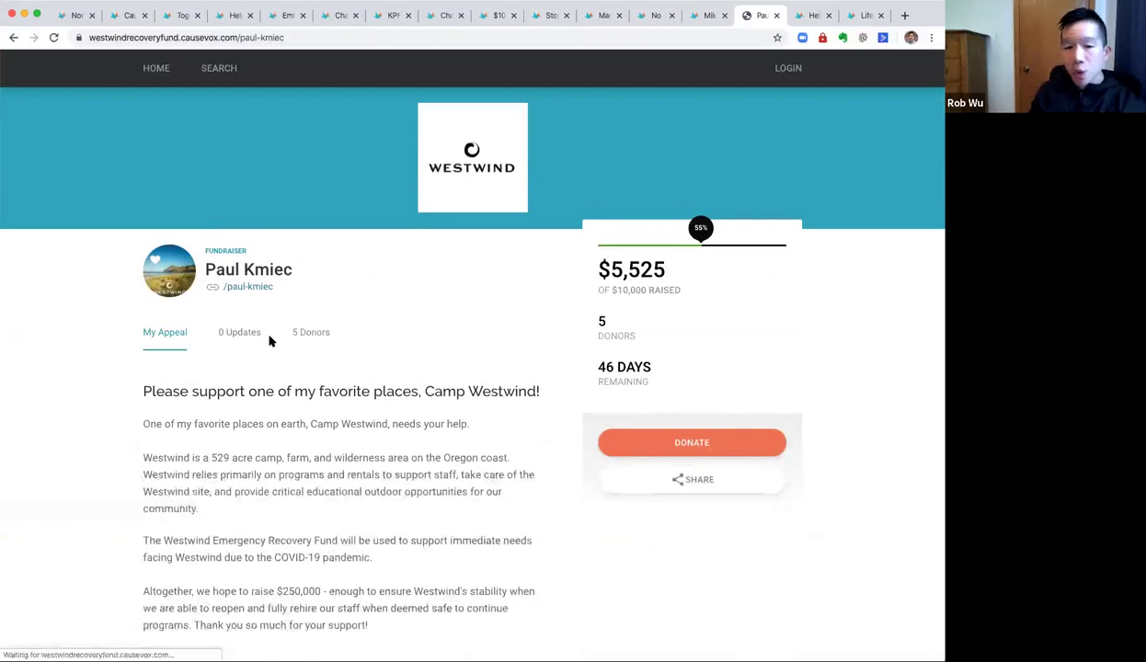
scroll(201, 347, down, 2)
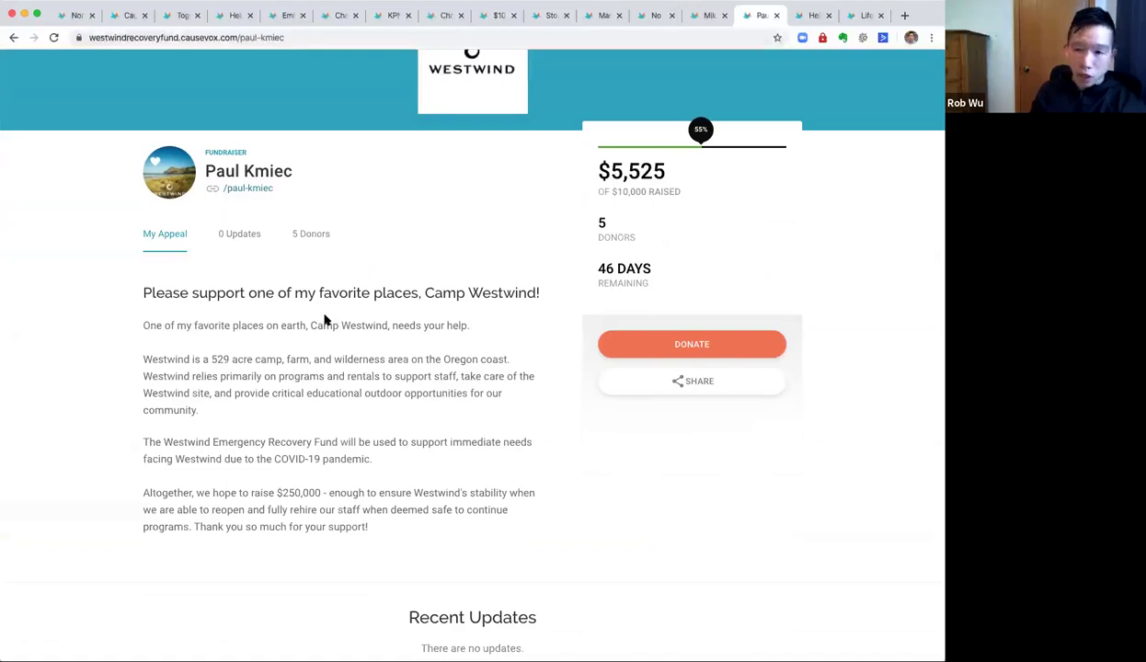
scroll(320, 317, down, 1)
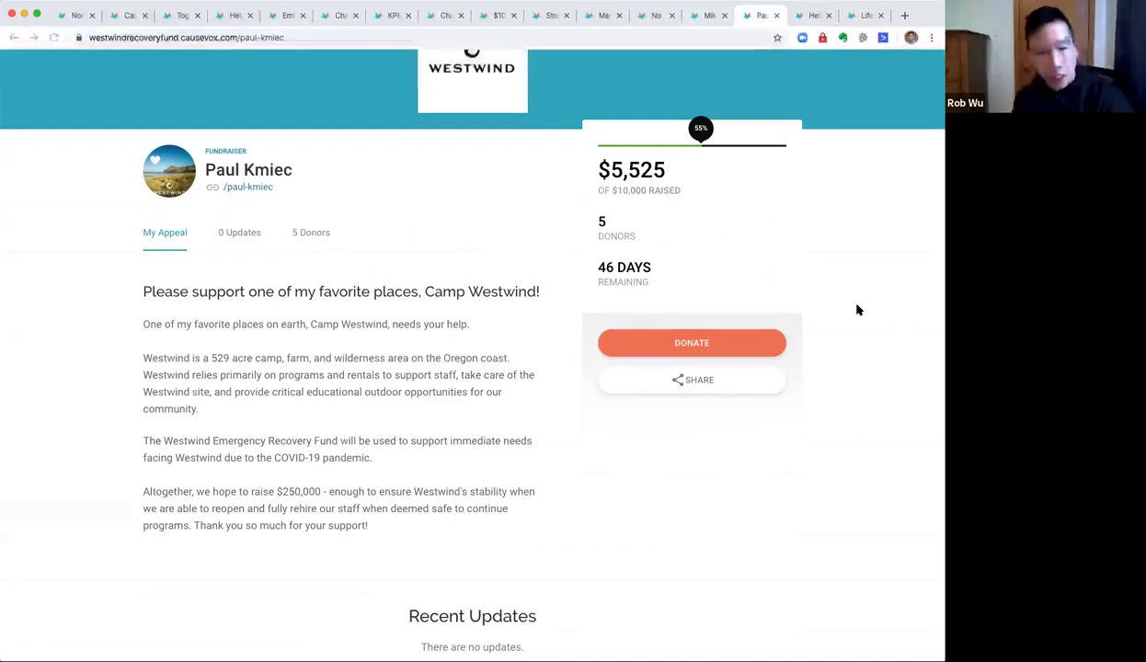
click(219, 93)
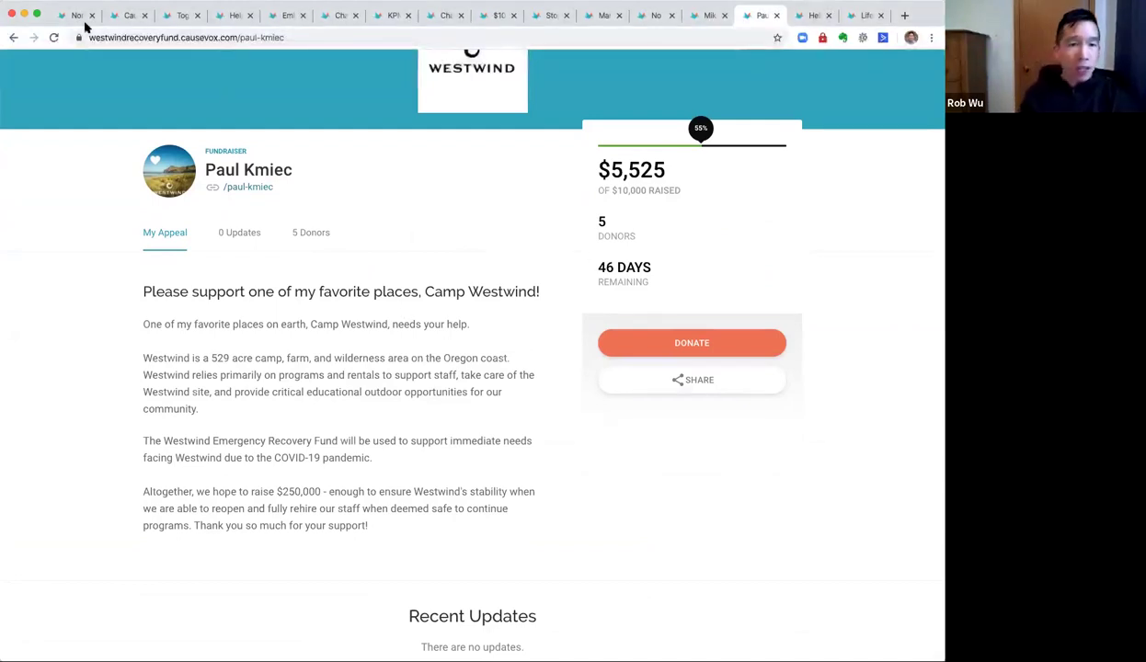
scroll(414, 257, up, 3)
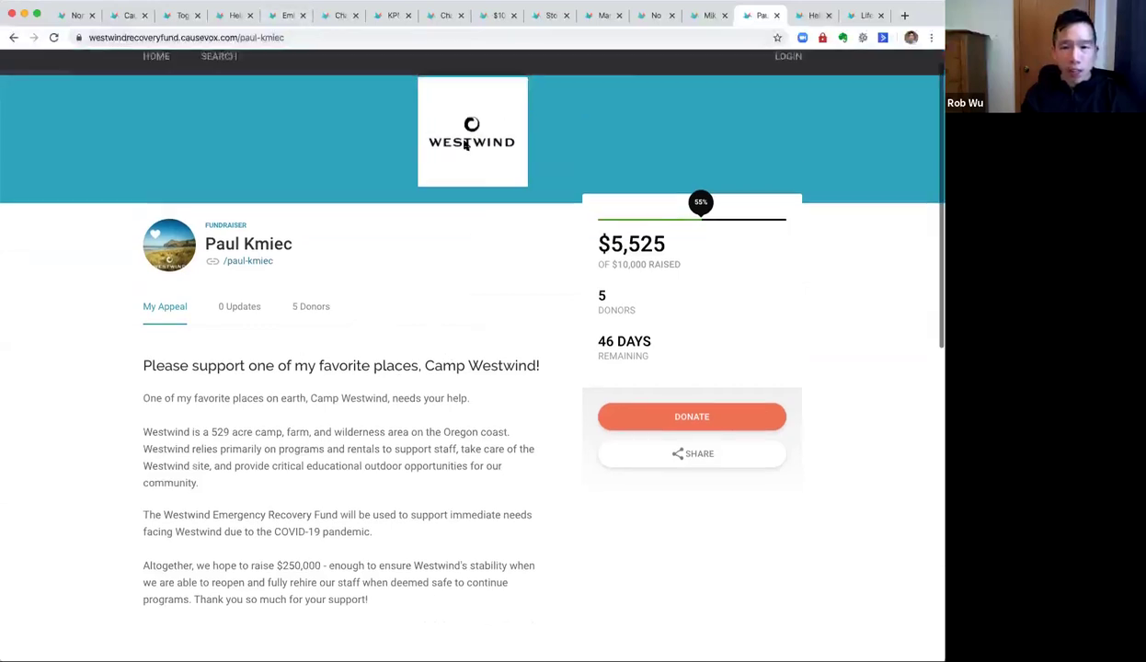
click(155, 69)
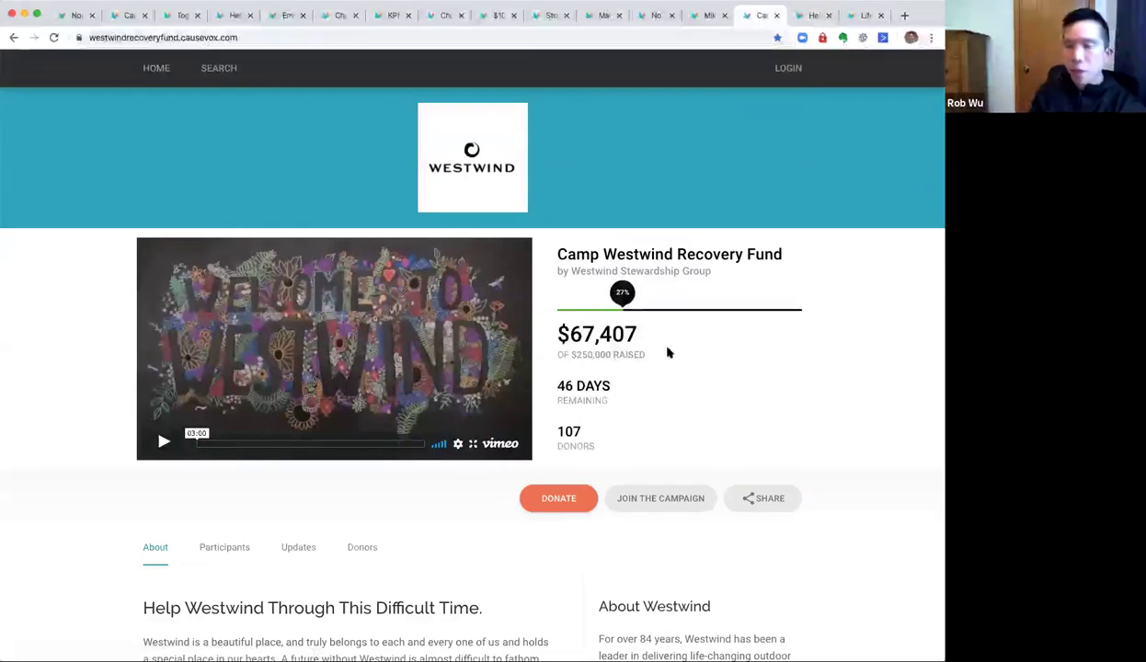
drag(569, 354, 686, 358)
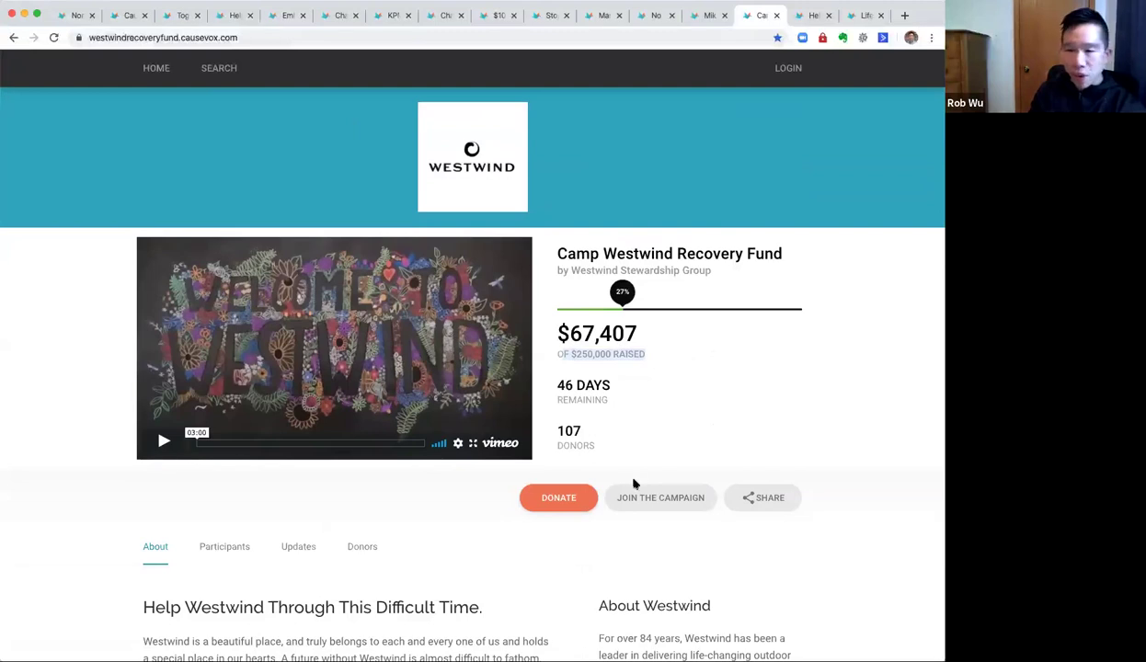
Open Camp Westwind's Make a Donation form with 50, 75, 150 and 500 USD tiers.
click(561, 498)
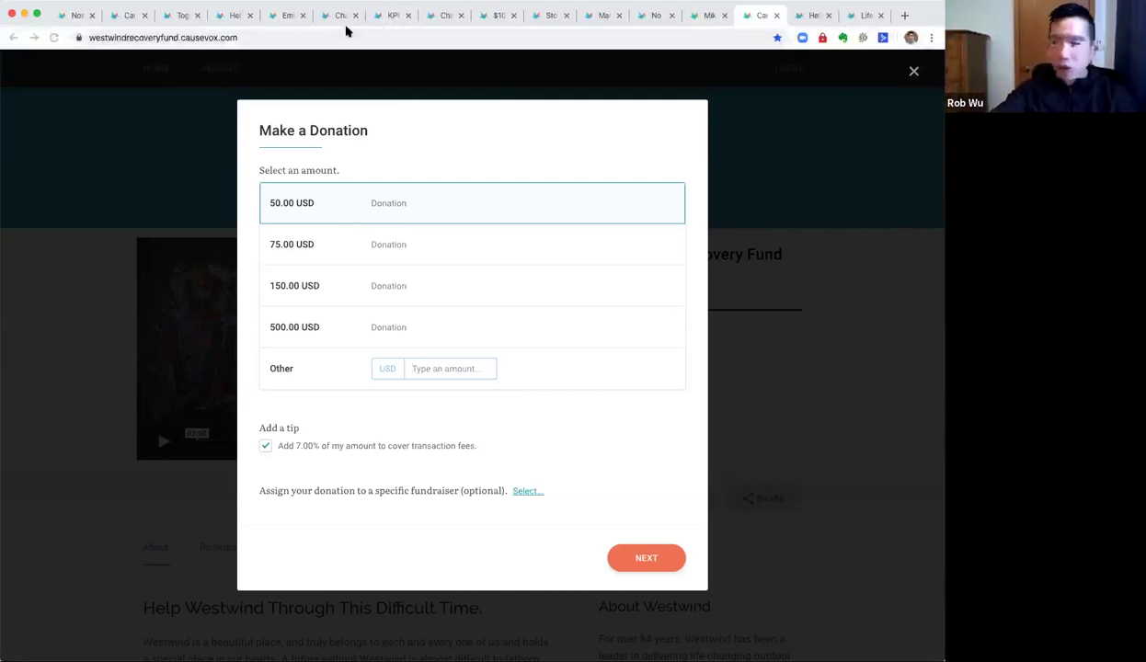
click(134, 16)
Sign in to the CauseVox admin using the saved e-mail and password.
click(683, 325)
text(o)
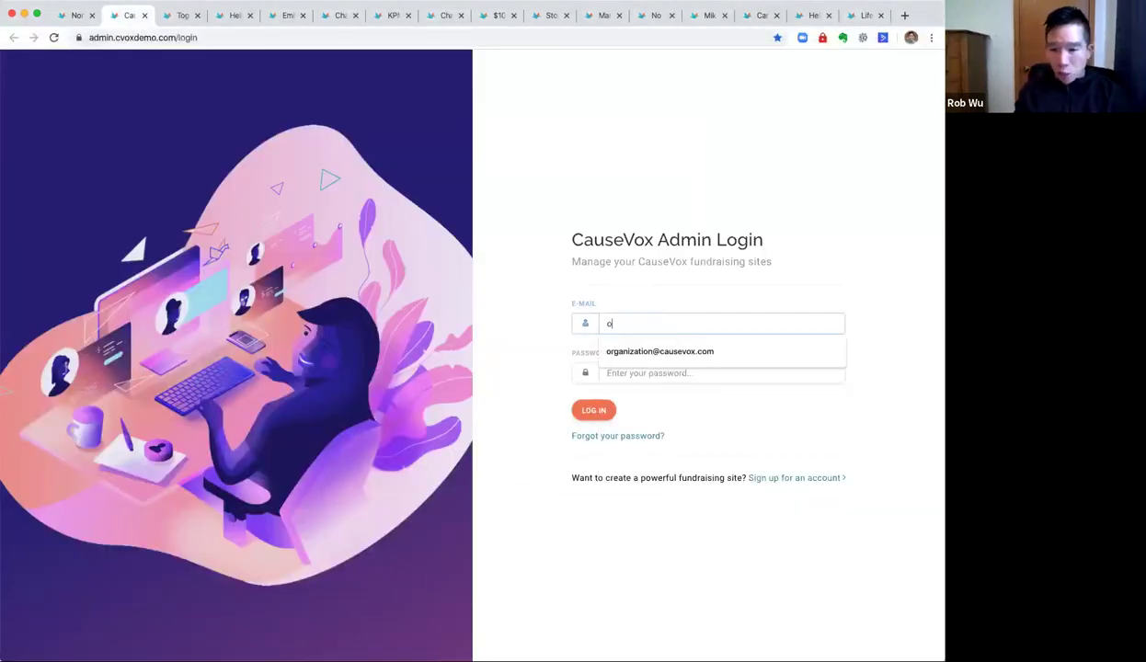
key(Down)
key(Return)
key(Tab)
key(Return)
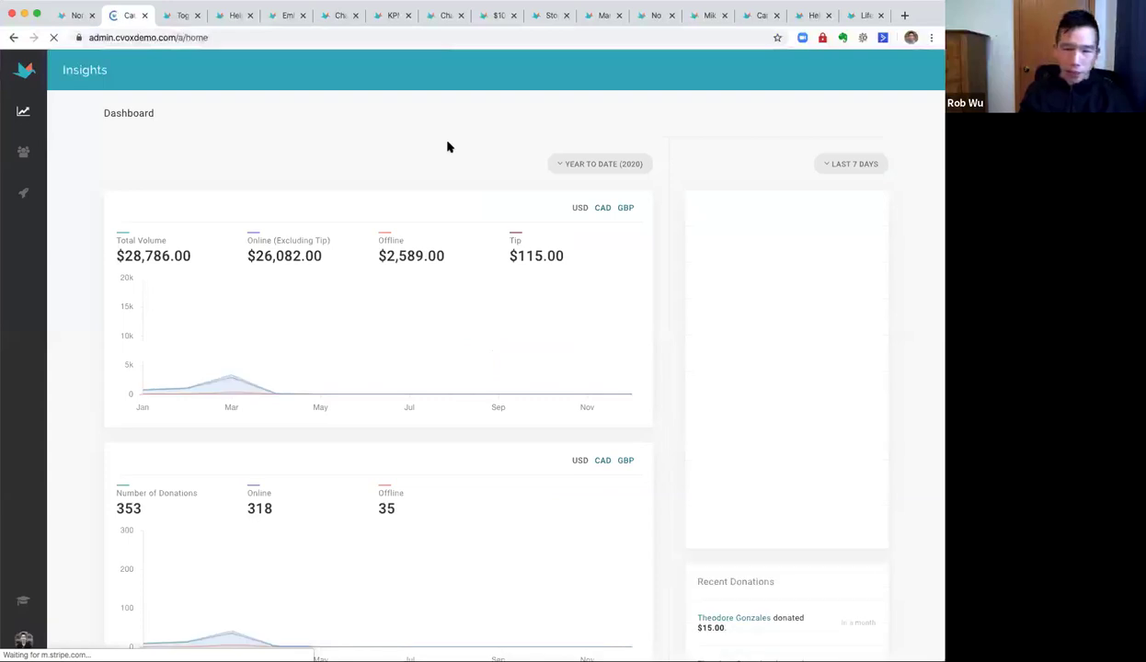
Check the recurring donation page, then open the admin's Campaigns & Donation Pages list.
click(334, 15)
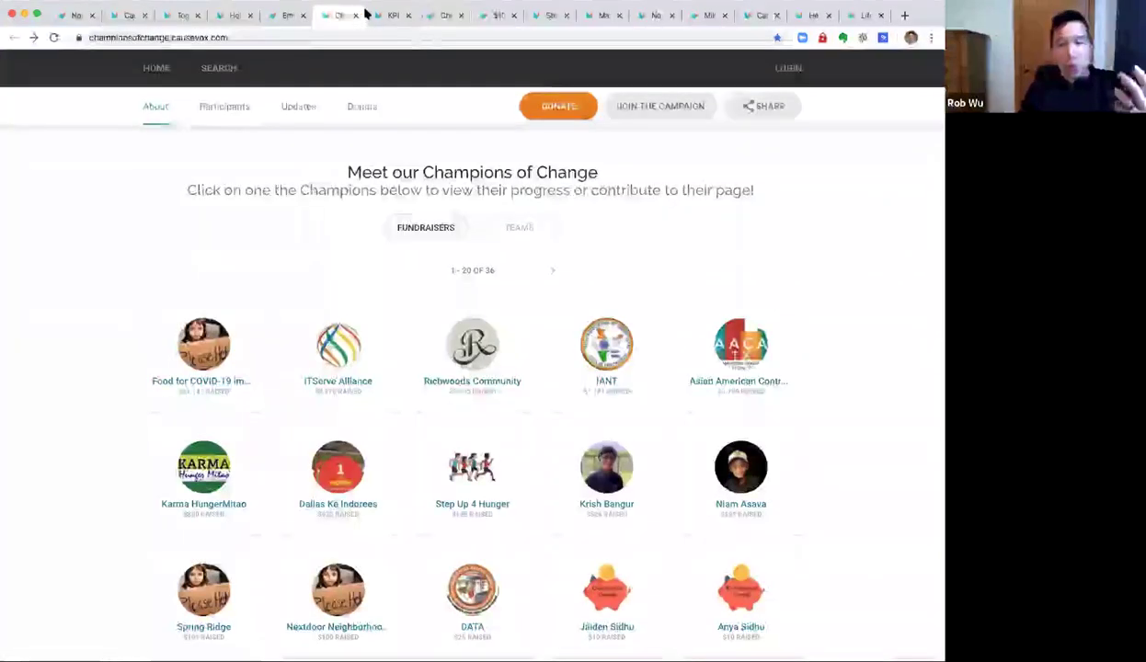
click(440, 15)
scroll(835, 392, down, 1)
scroll(502, 555, down, 3)
click(268, 598)
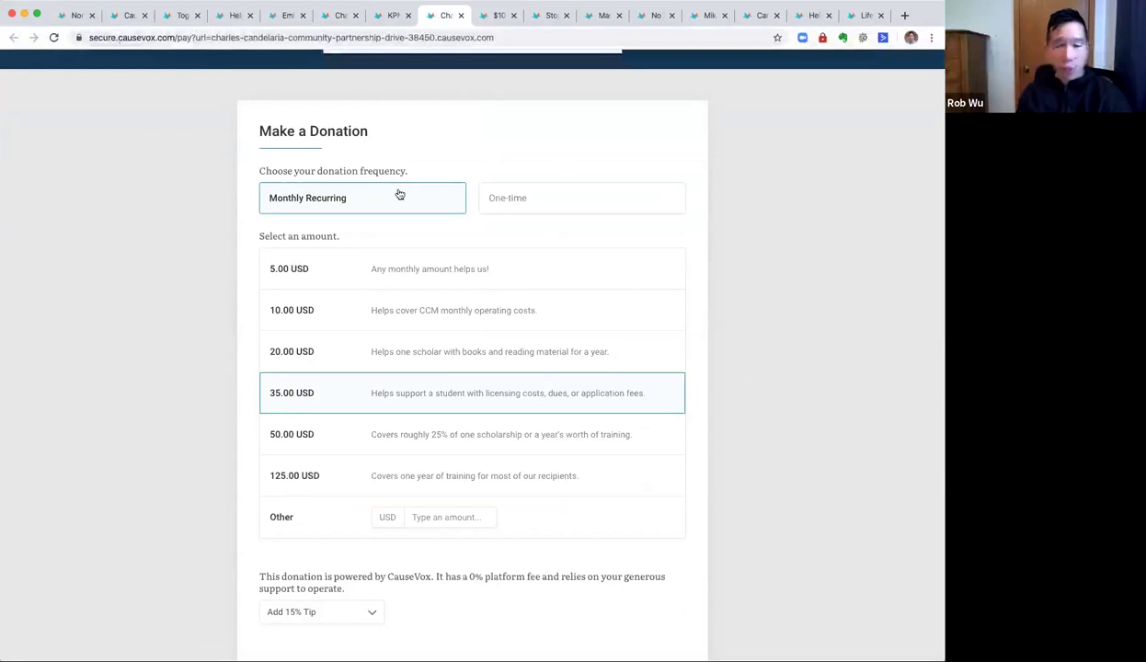
click(129, 15)
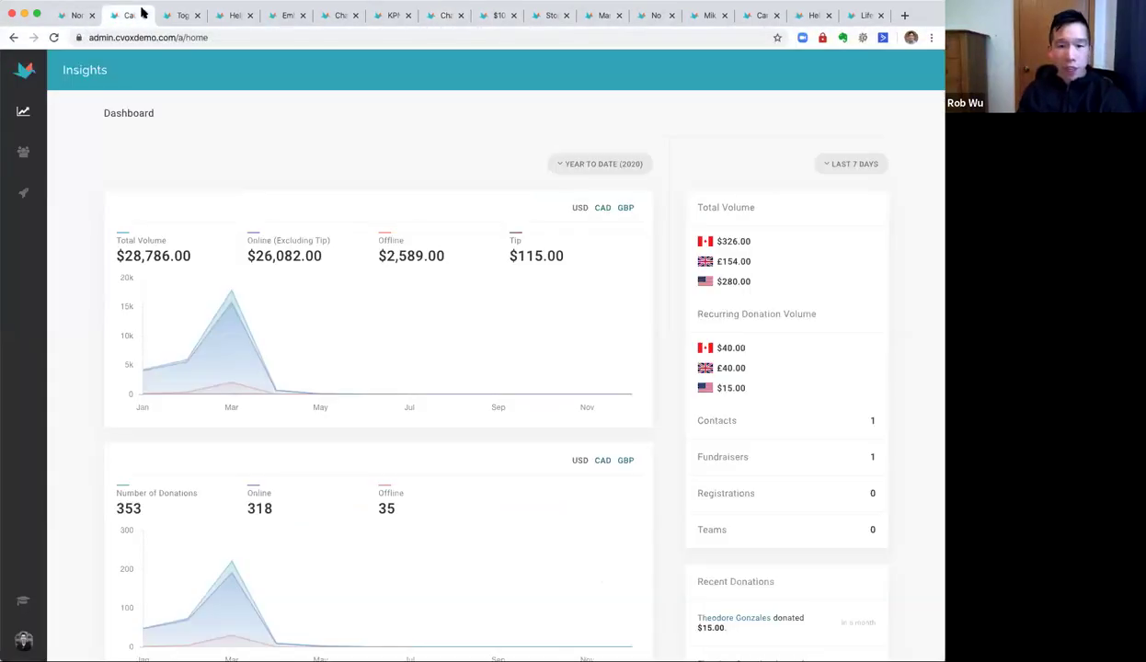
click(23, 194)
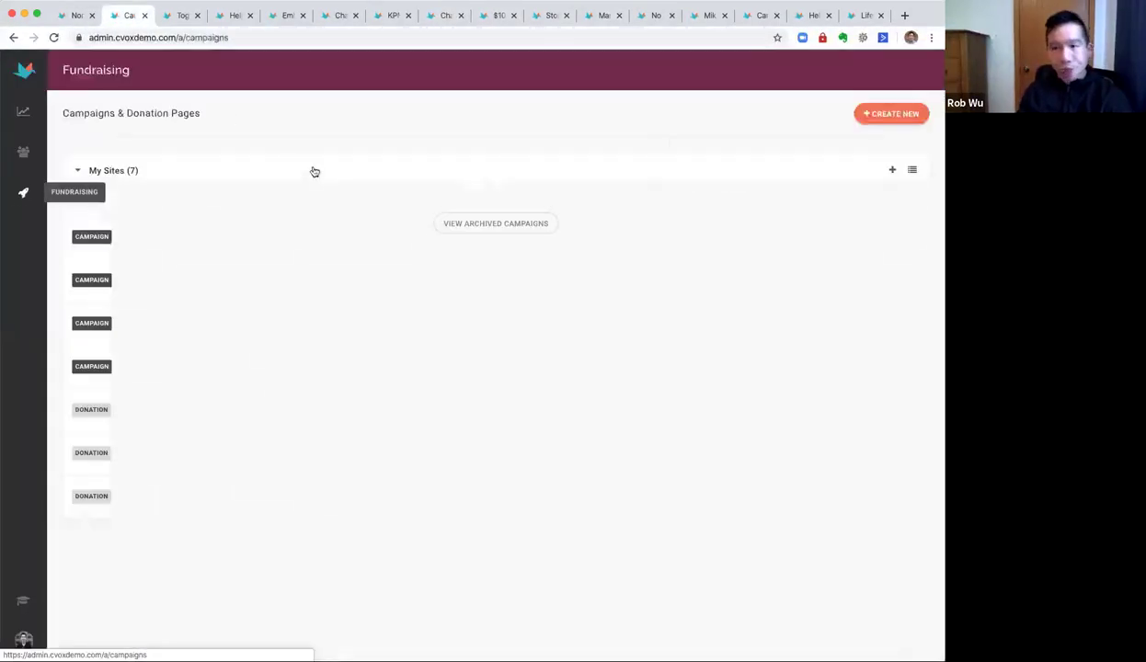
Start a new site, comparing Website Donations and Monthly Giving before choosing Website Donations.
click(883, 115)
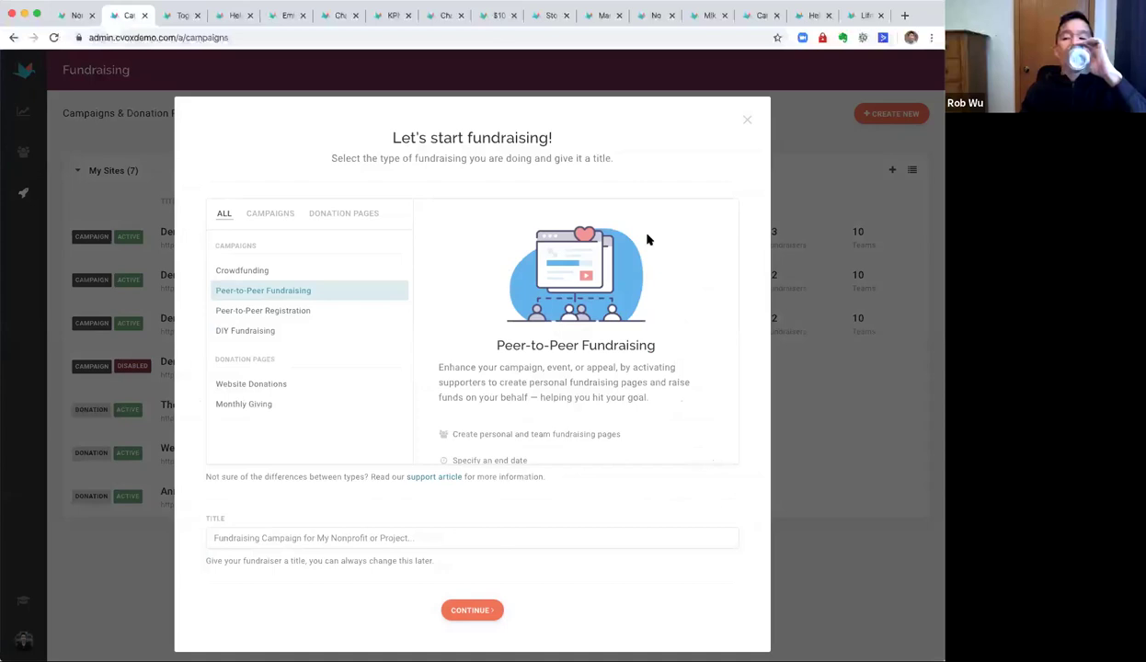
scroll(567, 244, down, 1)
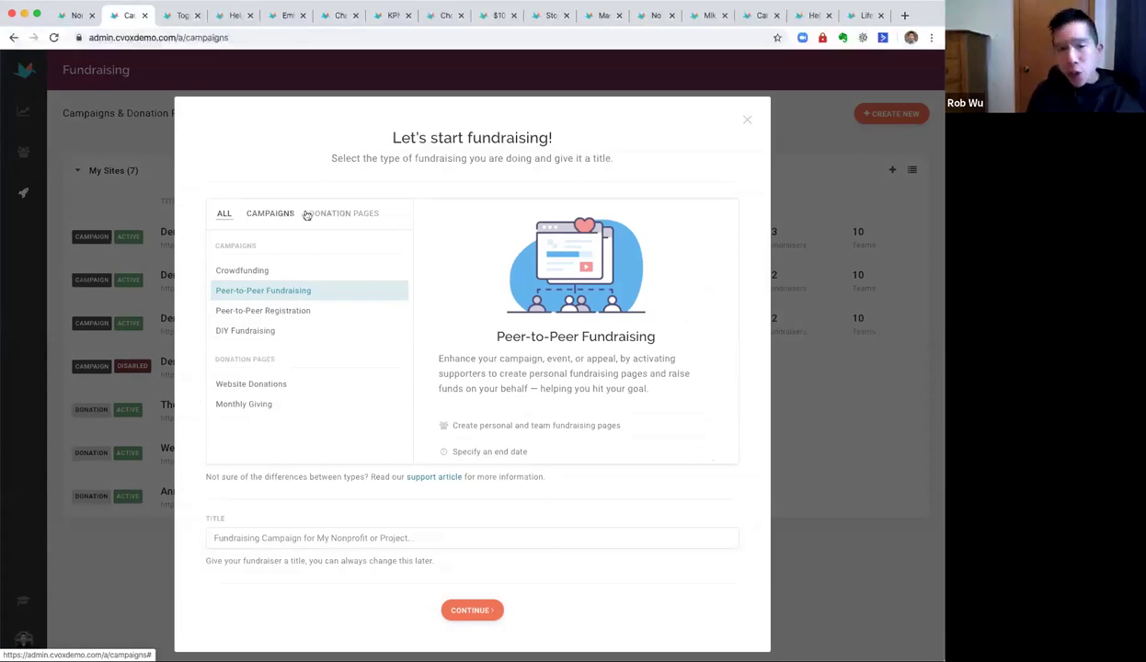
click(352, 219)
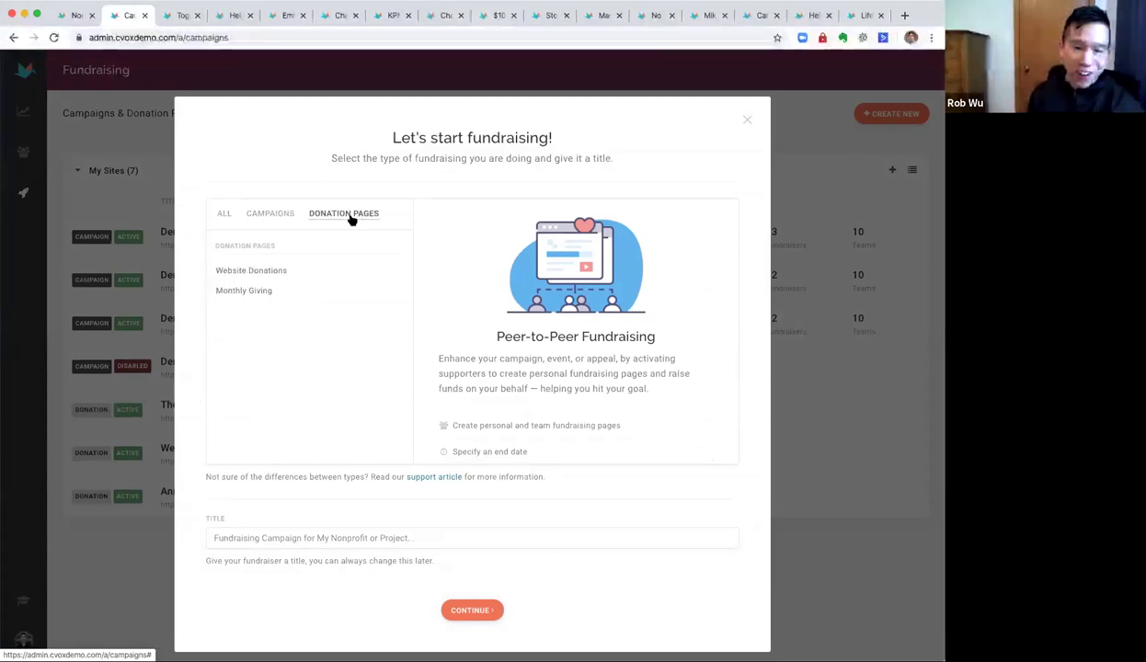
click(266, 276)
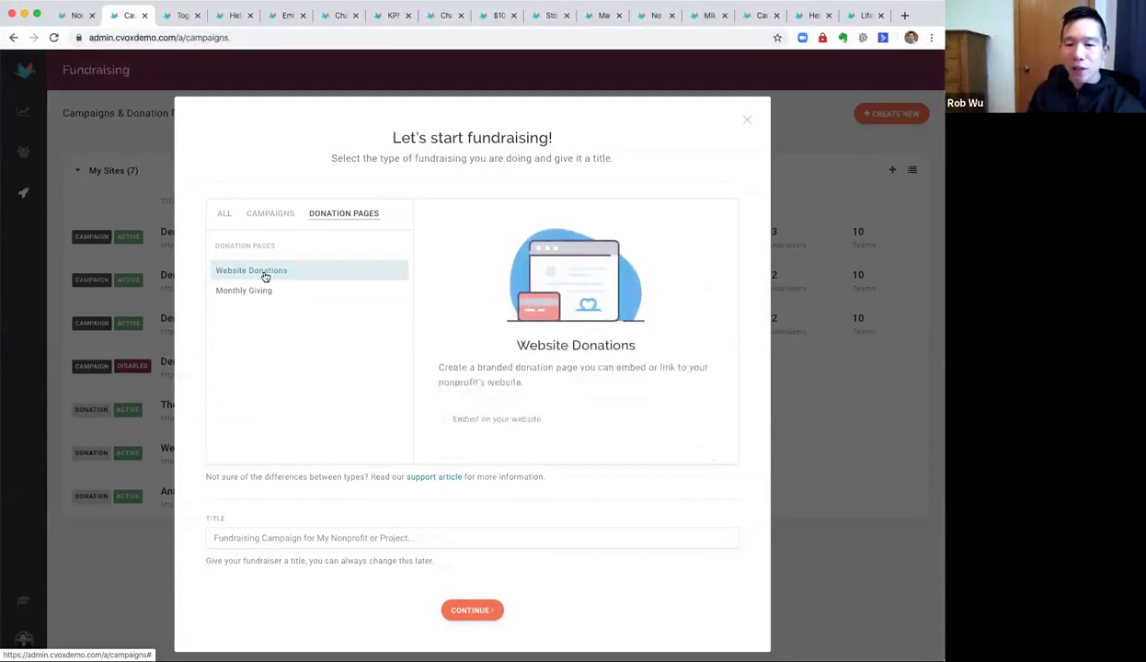
click(264, 292)
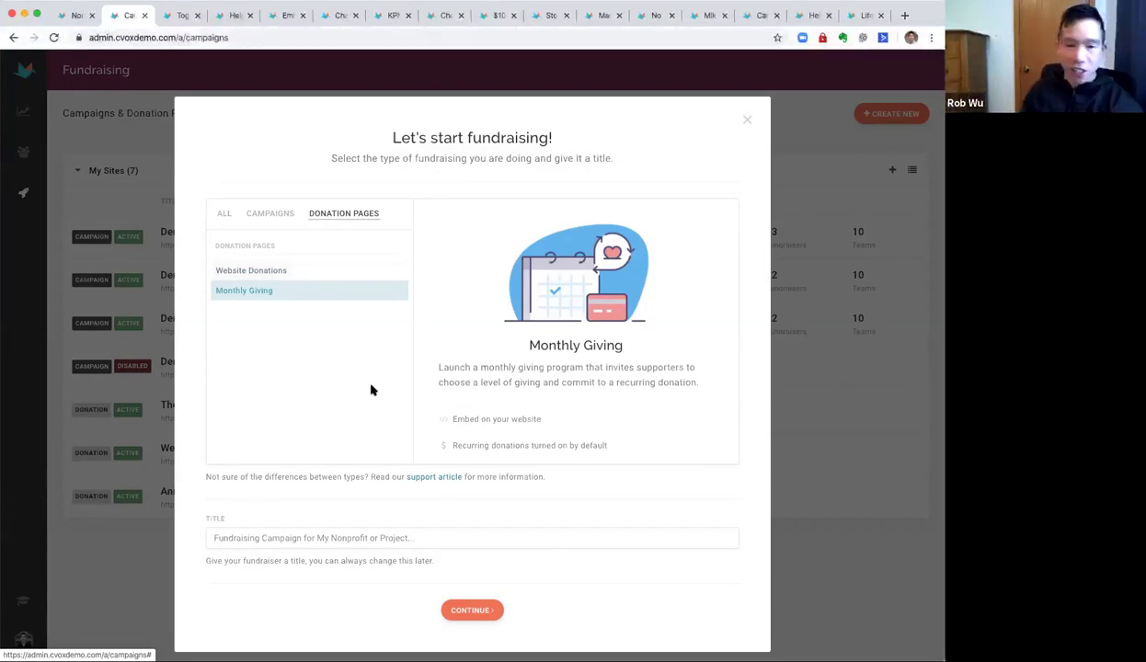
click(253, 271)
Title the page with the user's first name plus 'Donation Page' and continue to setup.
click(336, 538)
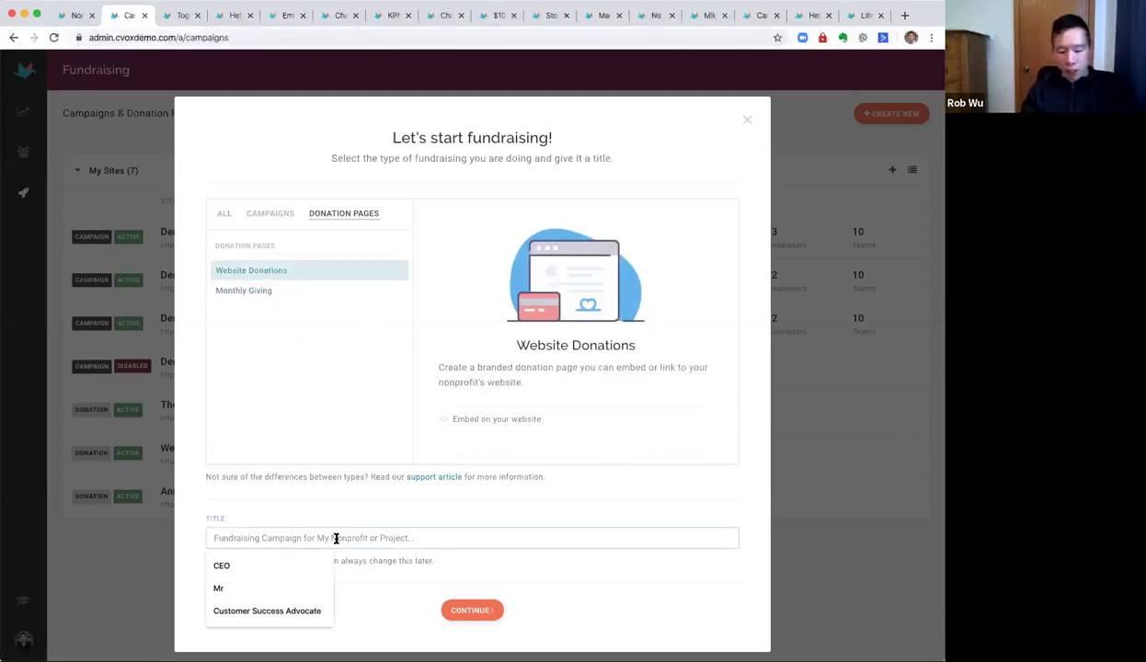
text(Rob's )
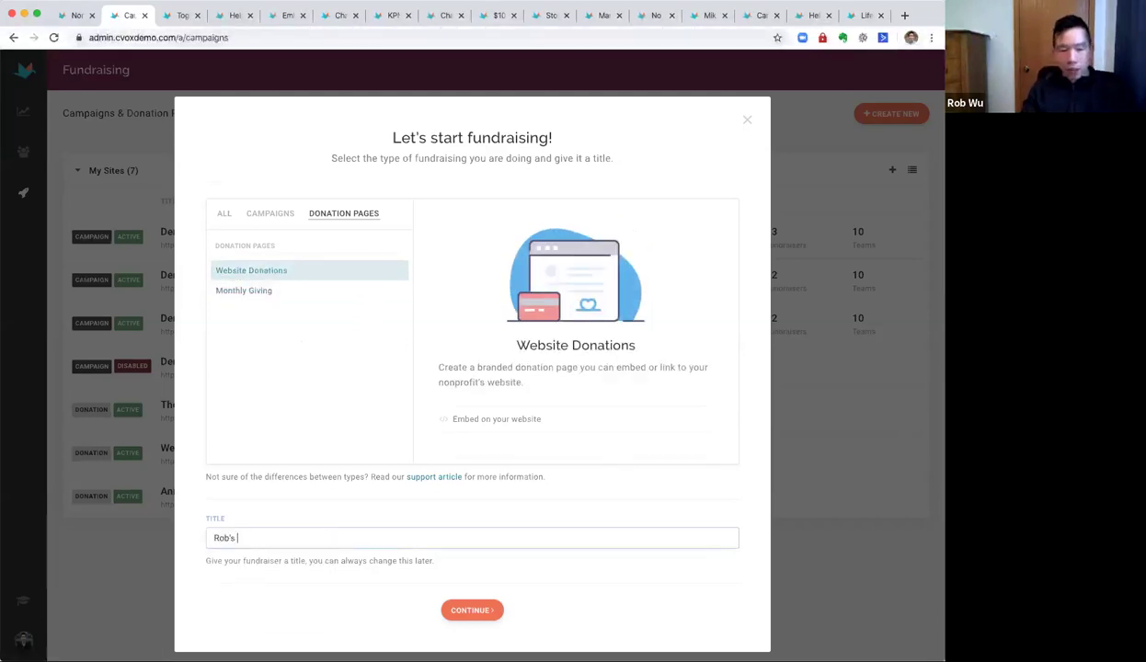
text(Donation Pg)
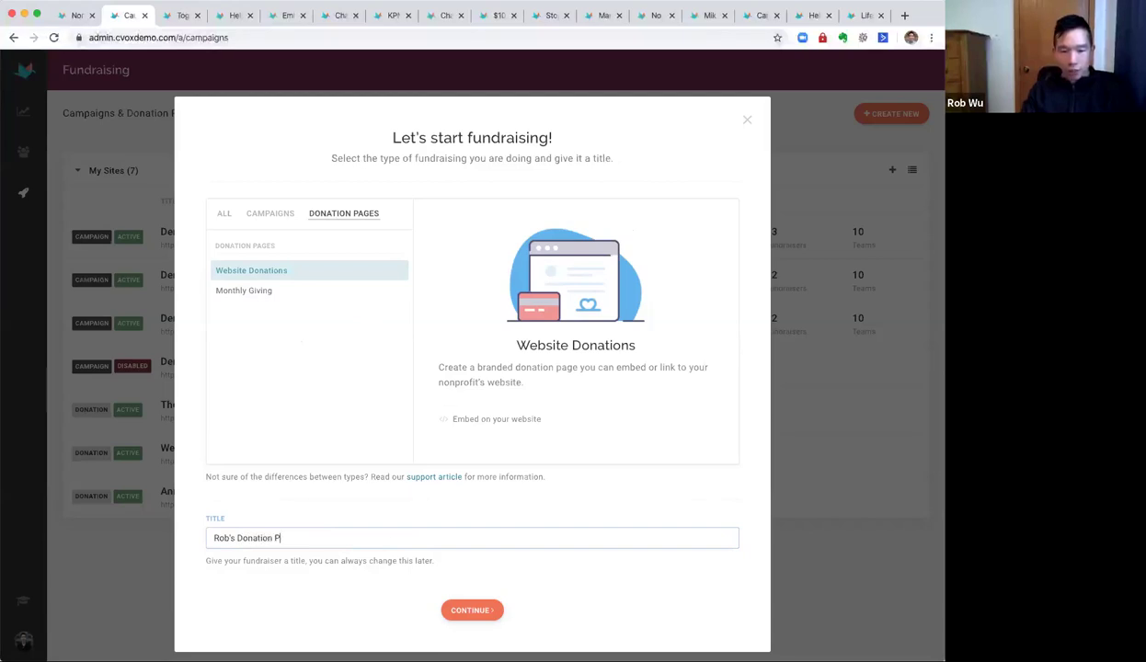
key(BackSpace)
text(age)
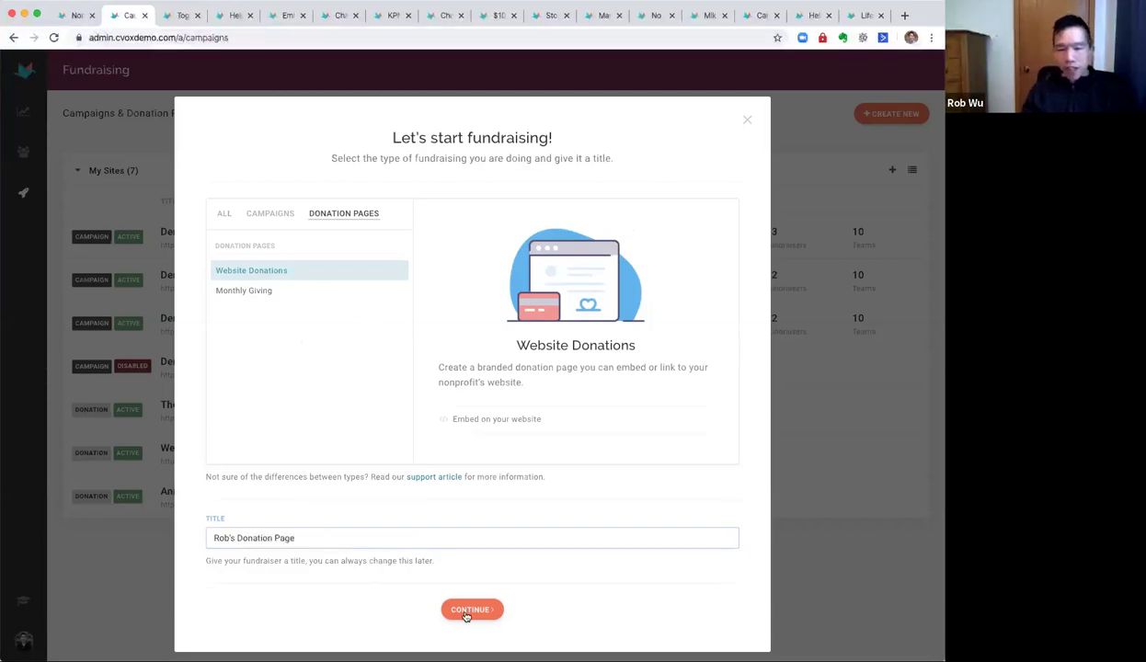
click(453, 608)
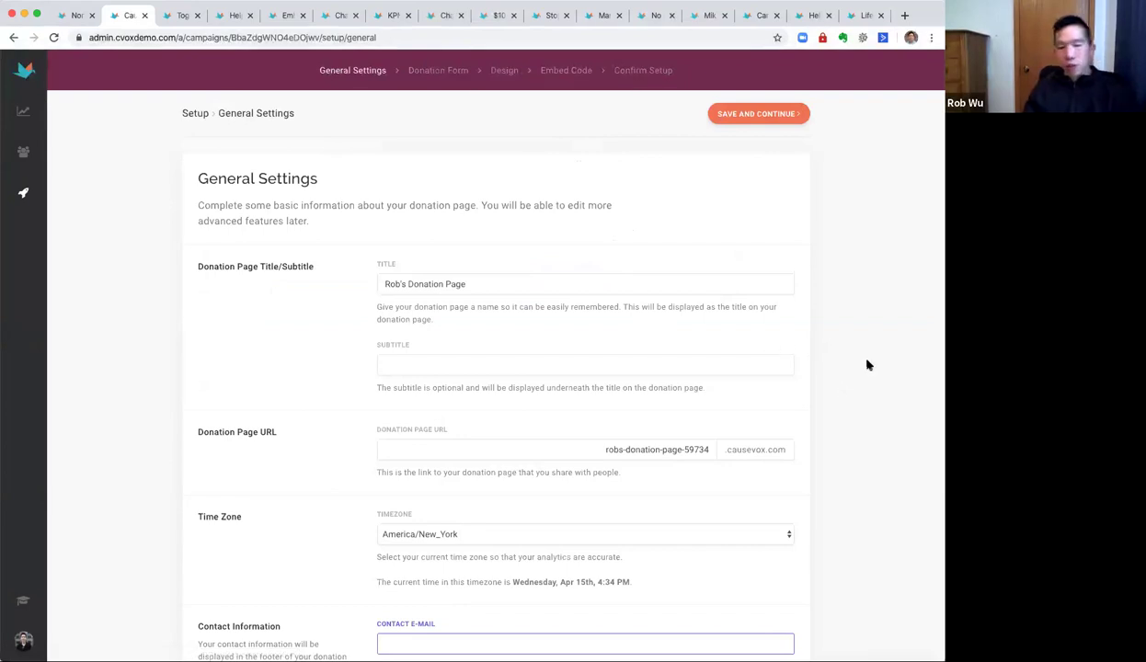
Remove the numeric suffix so the page URL reads robs-donation-page.
scroll(604, 543, down, 2)
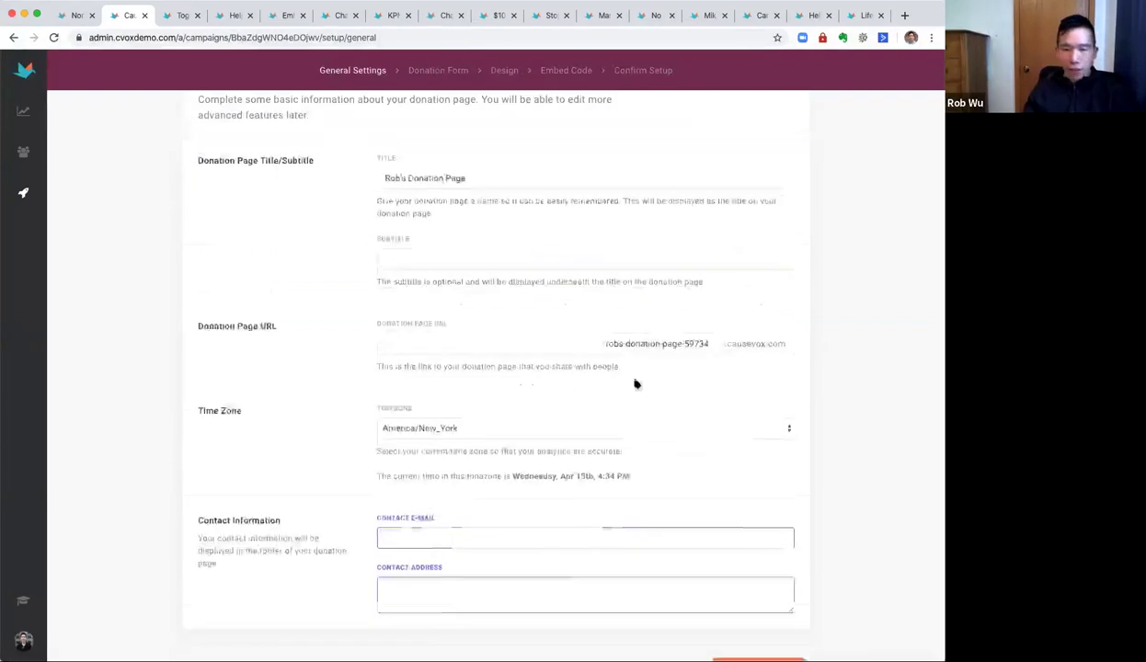
double_click(694, 342)
key(BackSpace)
key(BackSpace)
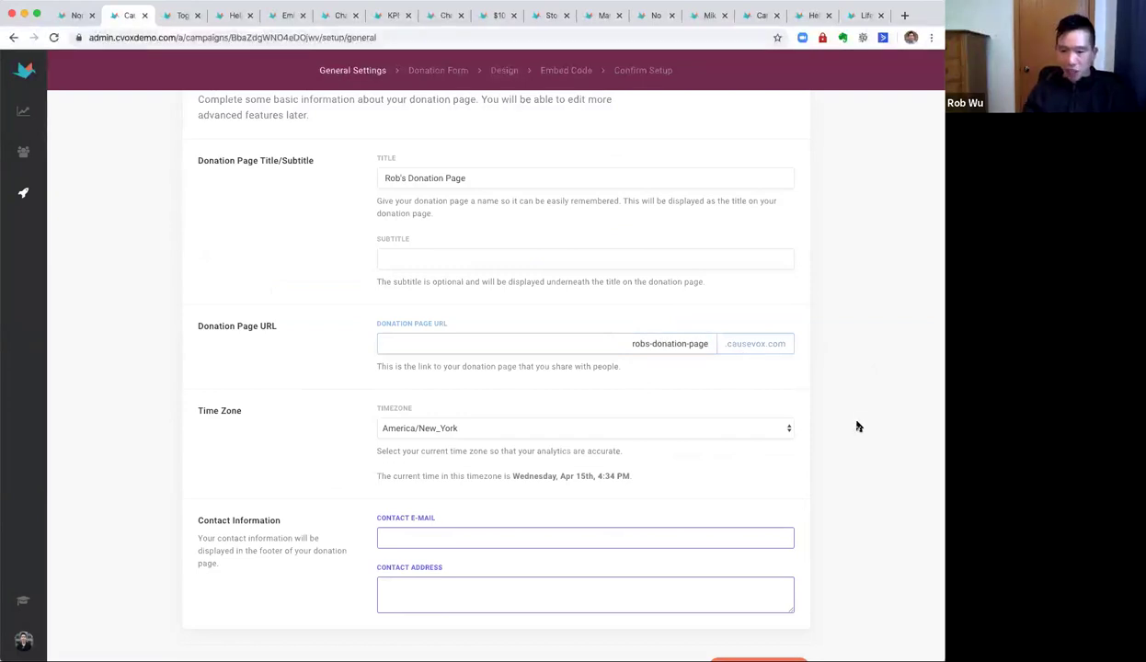
Enter the contact e-mail and street address, then save the general settings.
scroll(747, 468, down, 1)
click(672, 507)
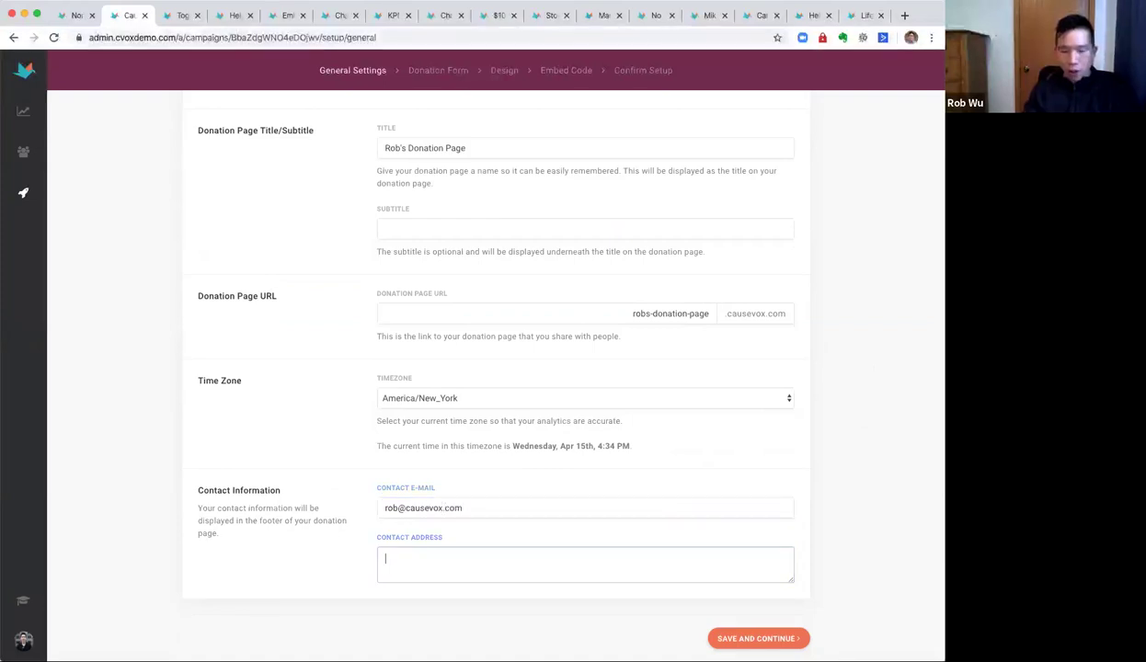
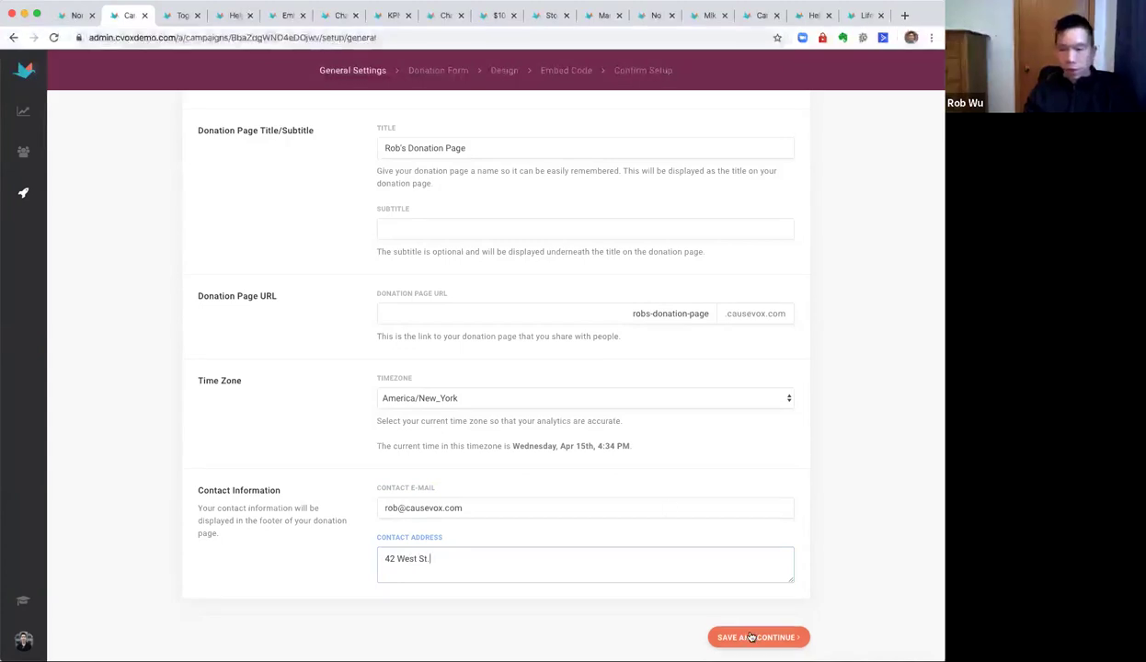
click(758, 638)
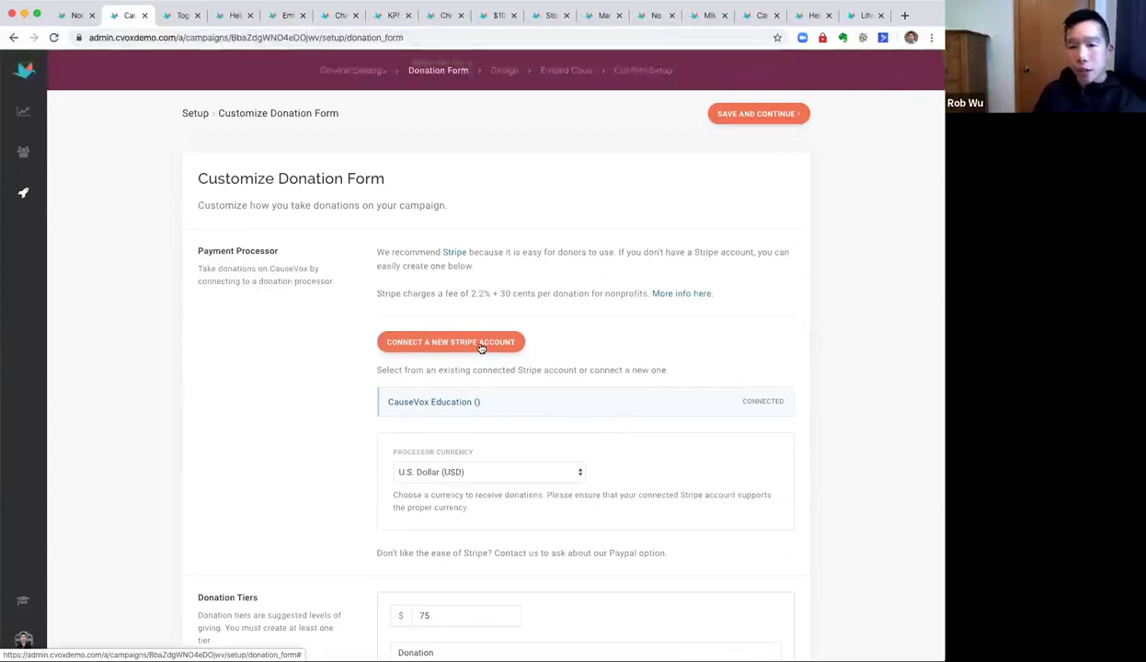
Keep U.S. Dollar as the payment processor currency.
click(480, 402)
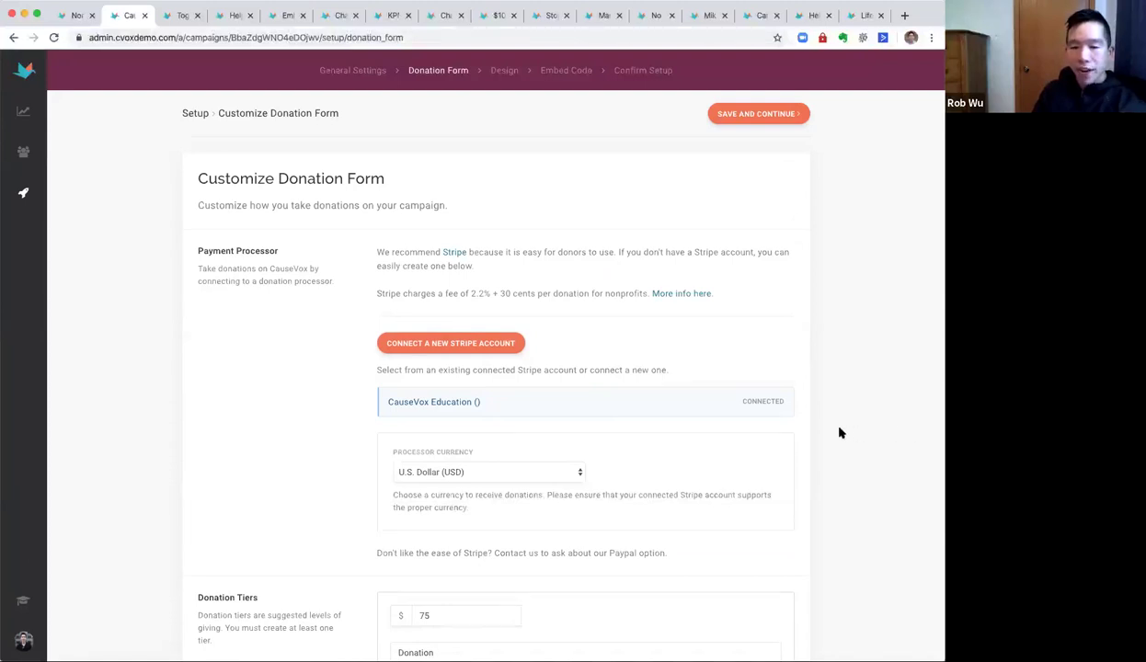
scroll(838, 433, down, 2)
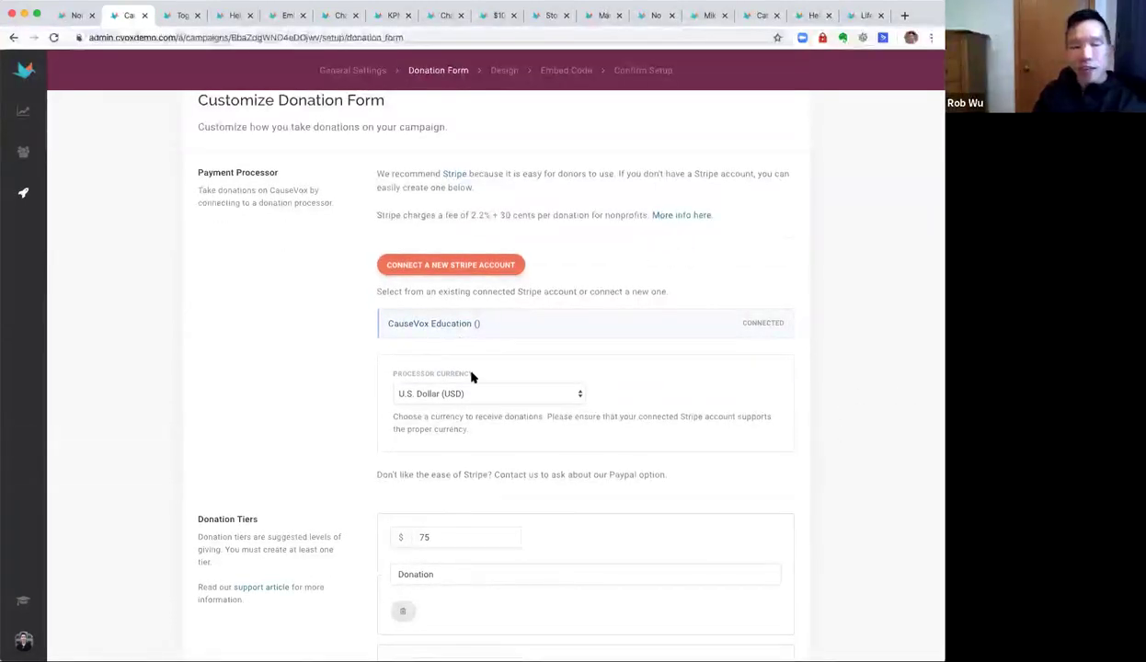
click(459, 395)
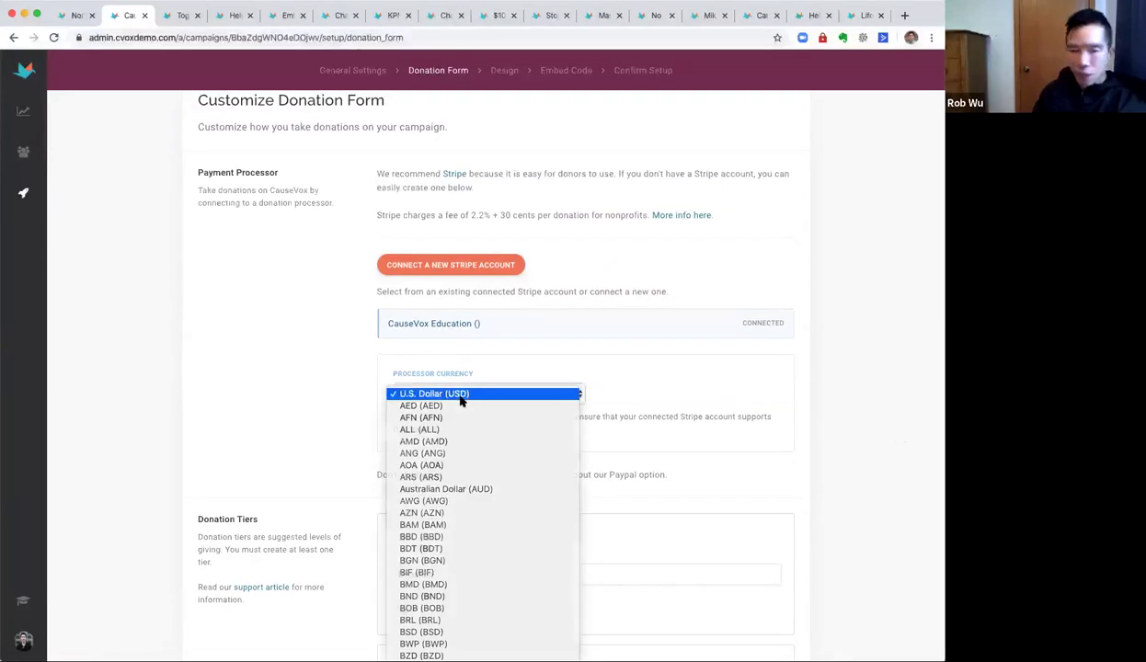
click(460, 397)
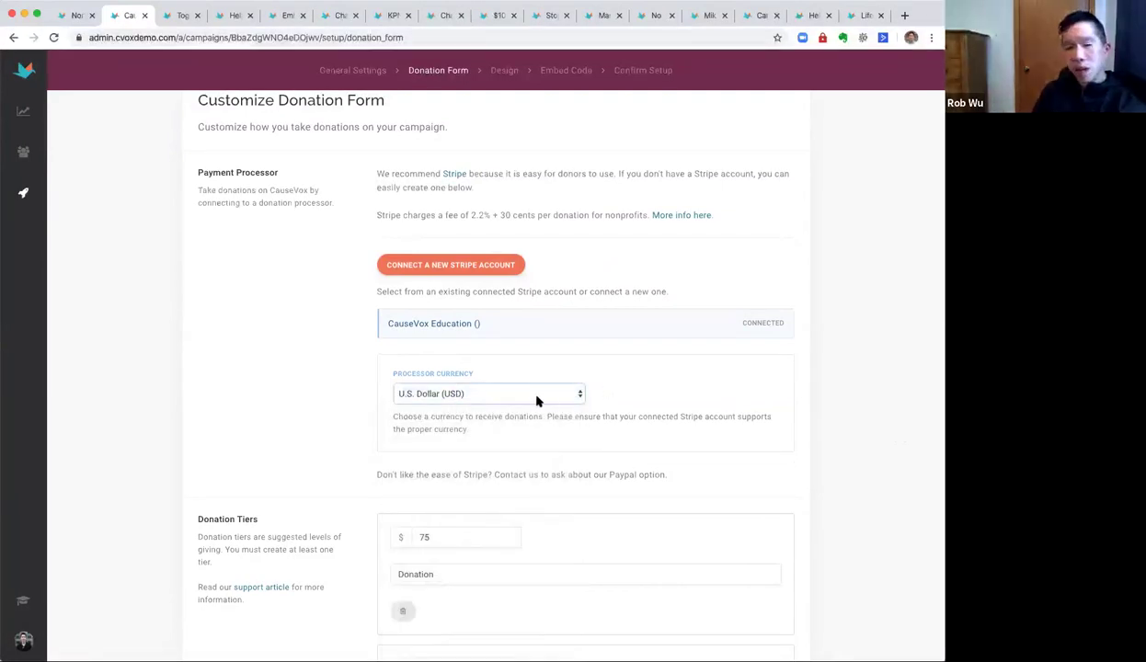
scroll(723, 478, down, 3)
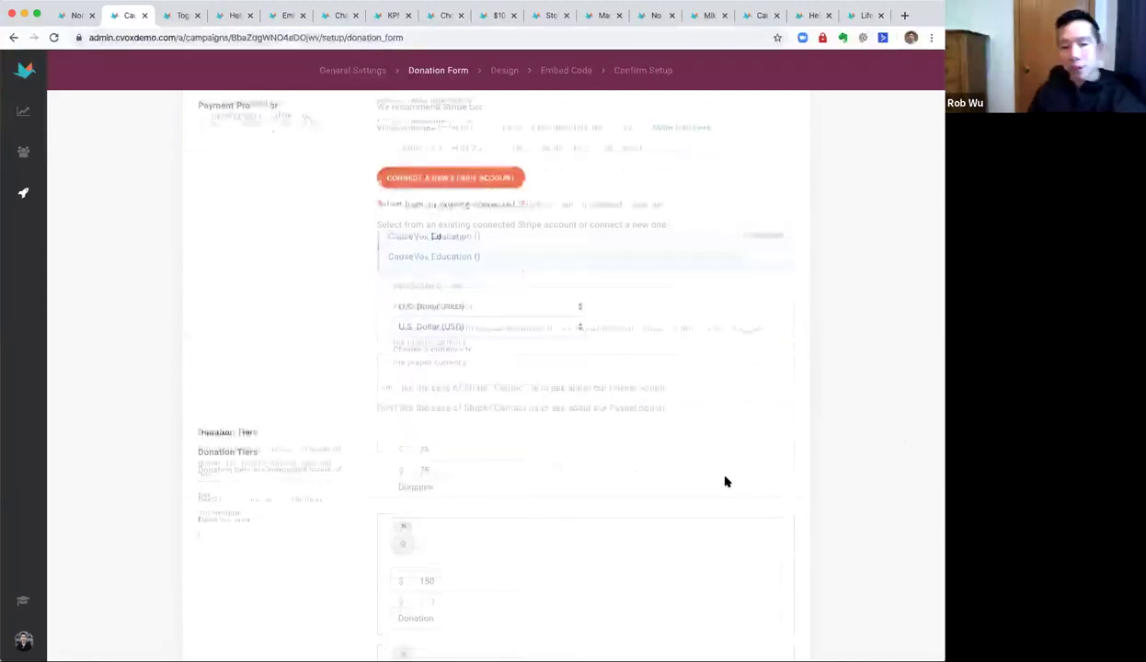
scroll(725, 478, down, 3)
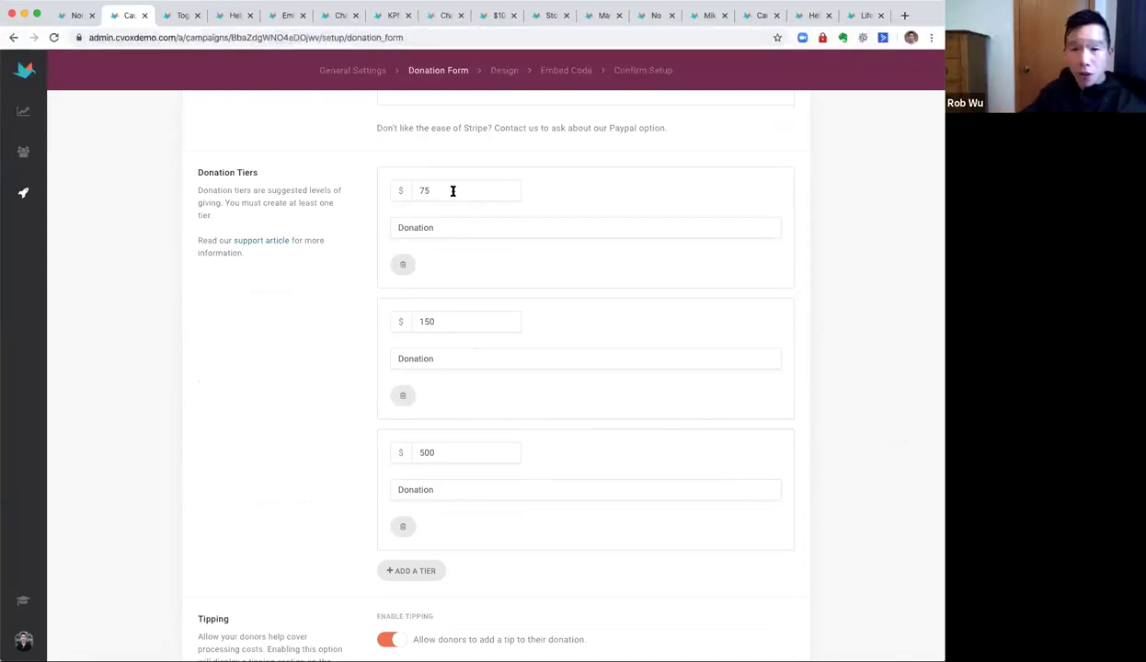
Try the 5, 10, 20 and 35 USD amounts on an example live donation page.
click(445, 14)
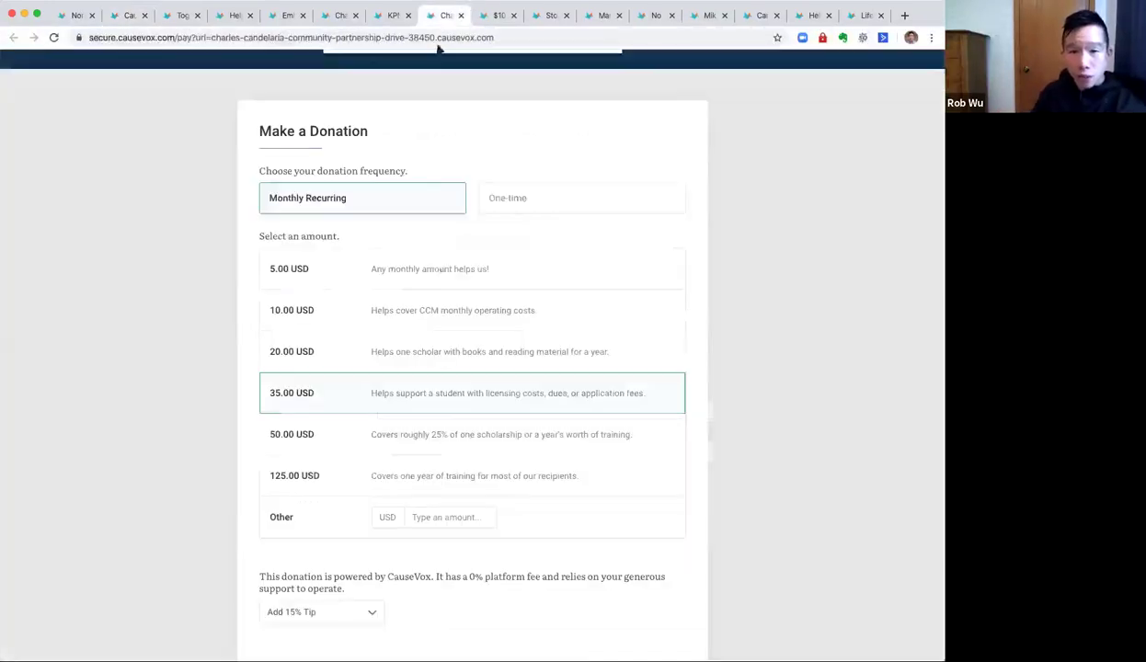
click(305, 282)
click(307, 311)
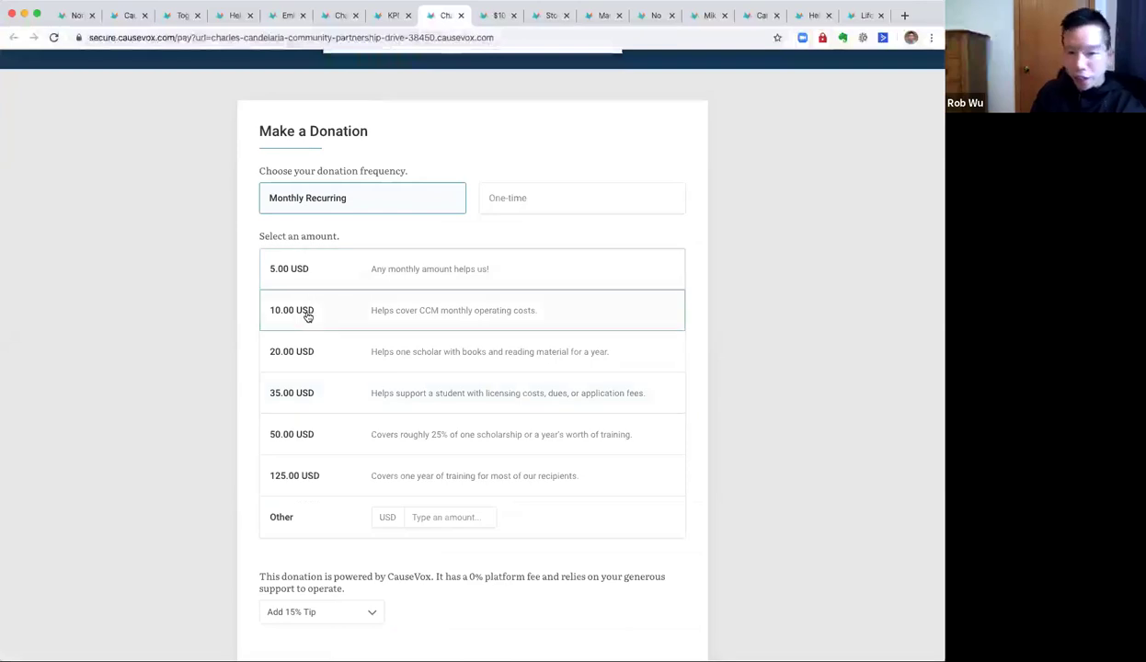
click(312, 358)
click(318, 397)
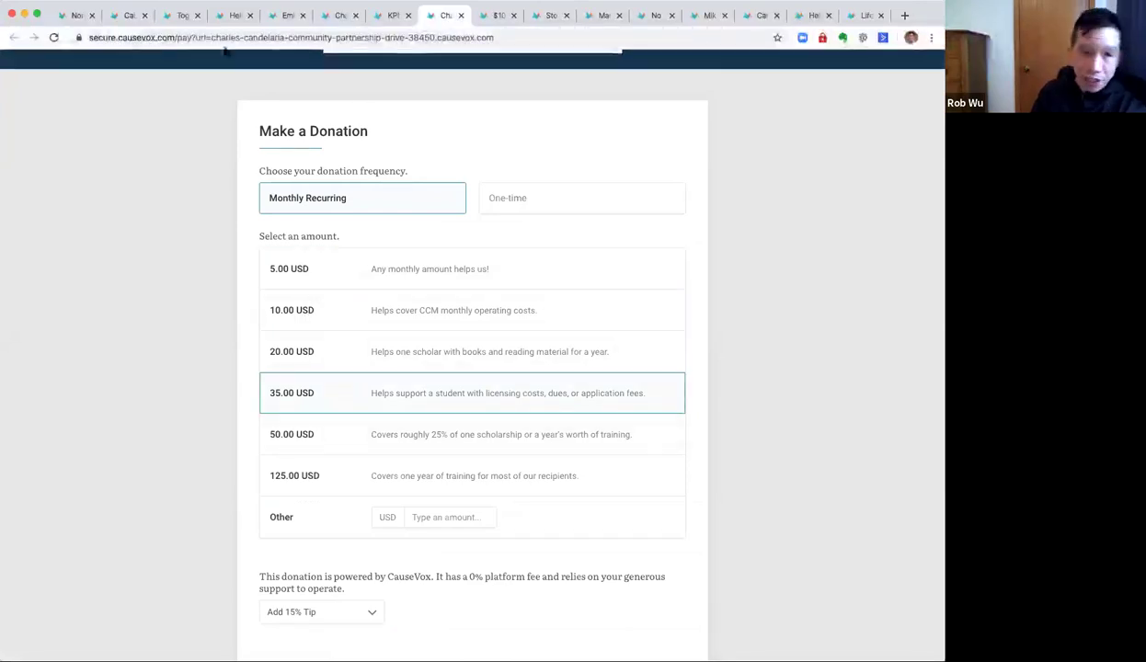
click(128, 15)
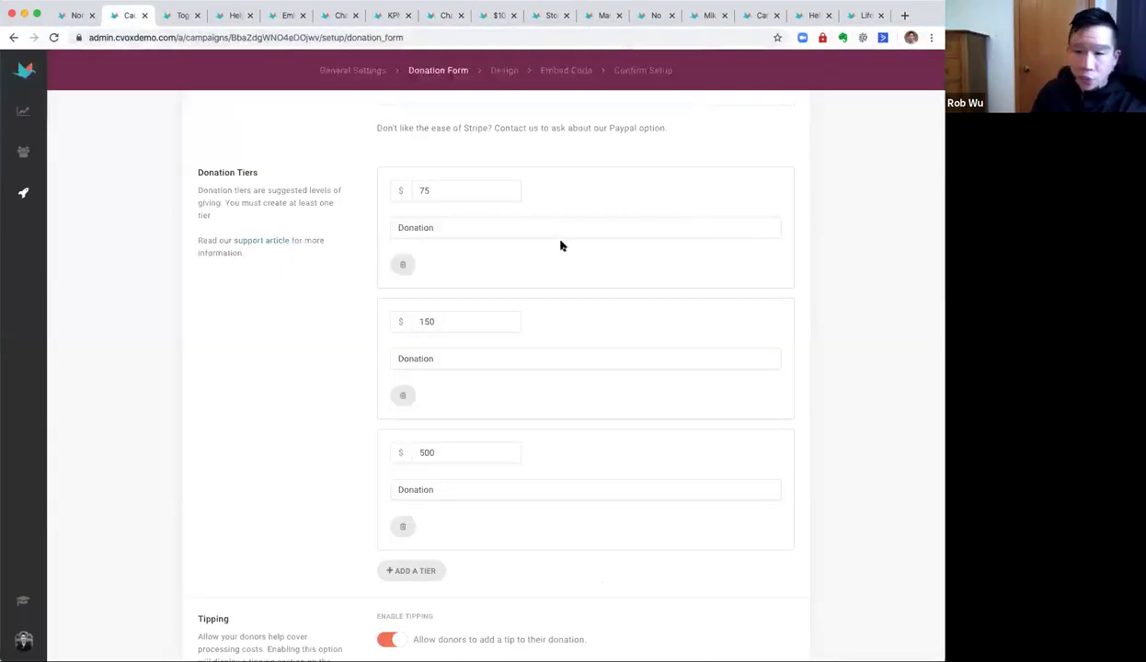
Change the first $75 tier's description to 'Feed 10 People for Day'.
click(479, 225)
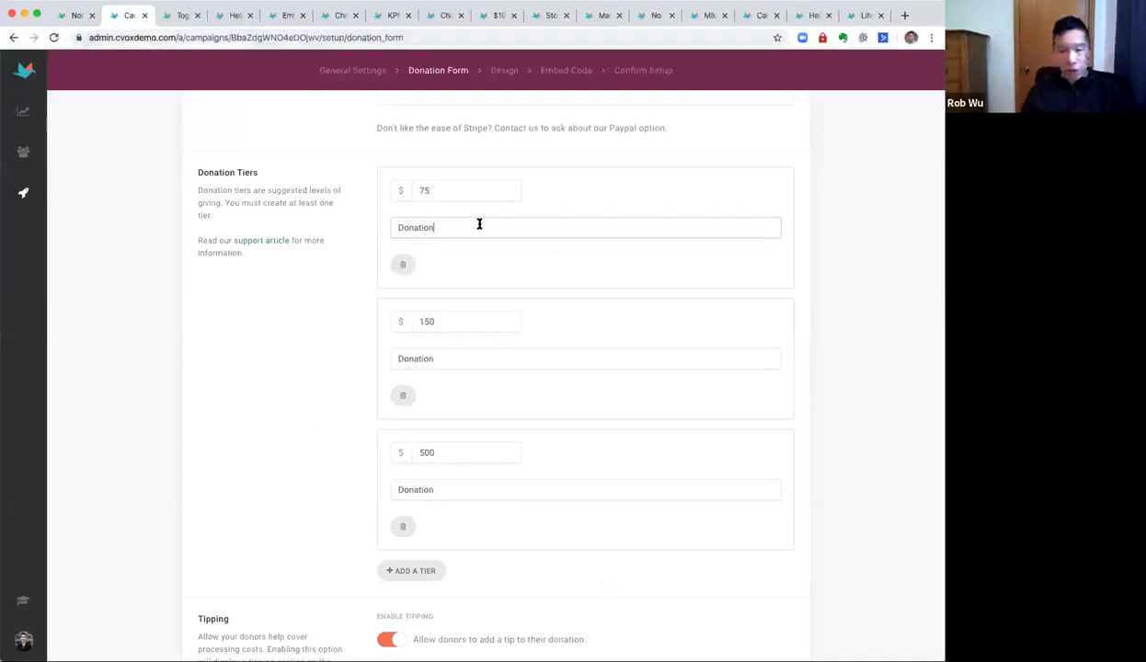
drag(450, 225, 366, 223)
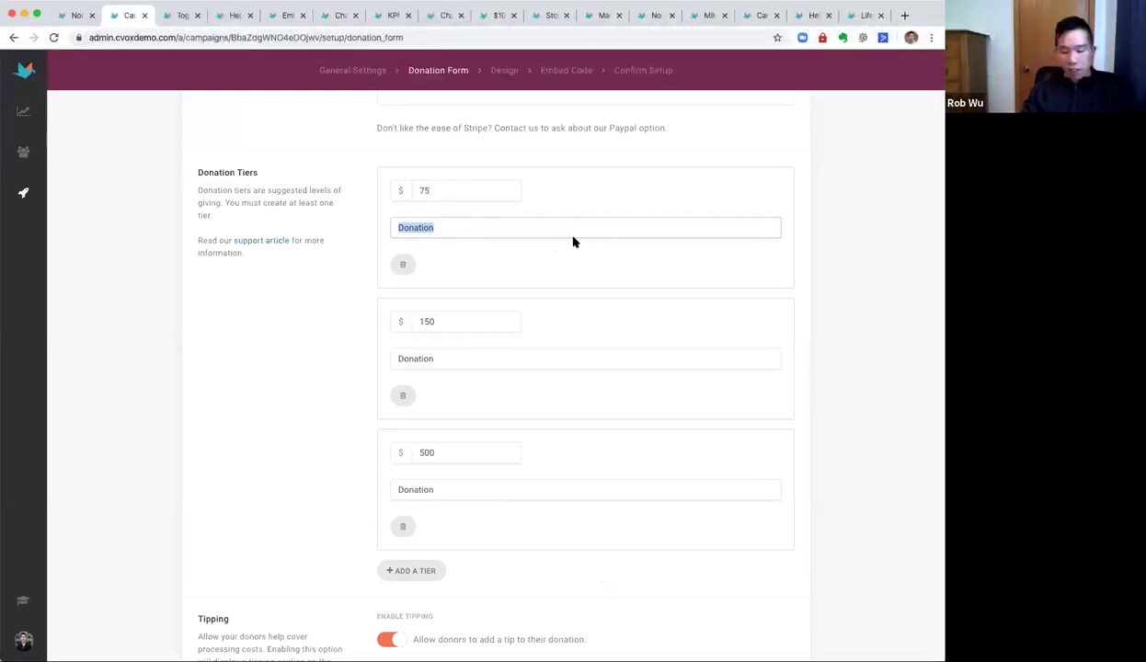
text(Feed People)
key(super+a)
text(Feed)
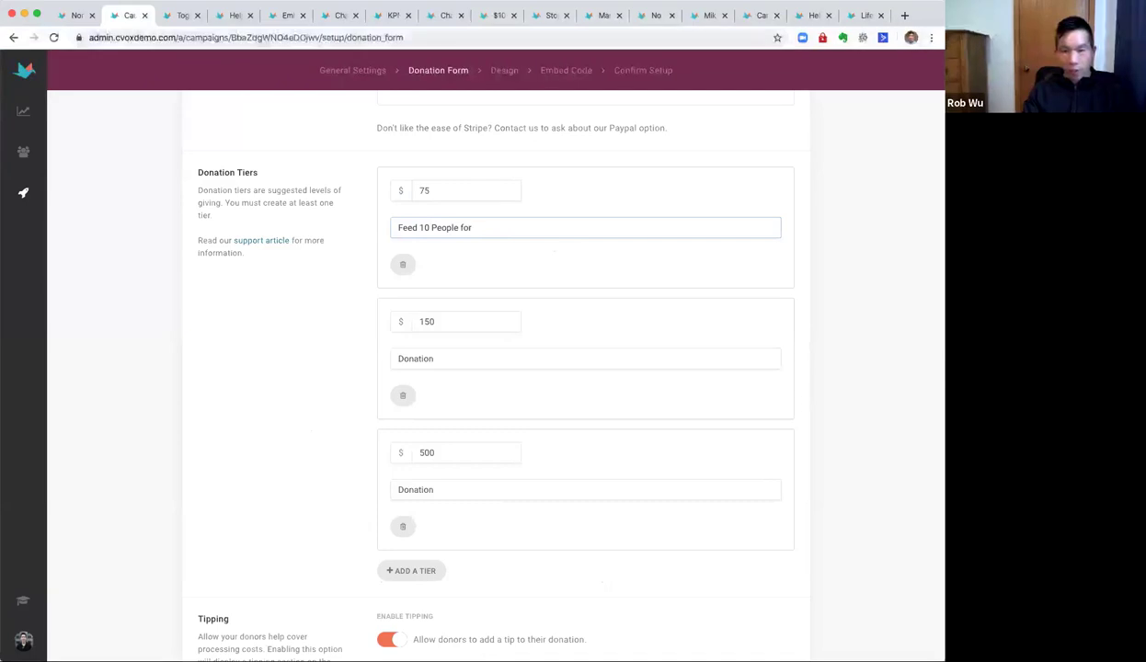
key(super+a)
key(super+c)
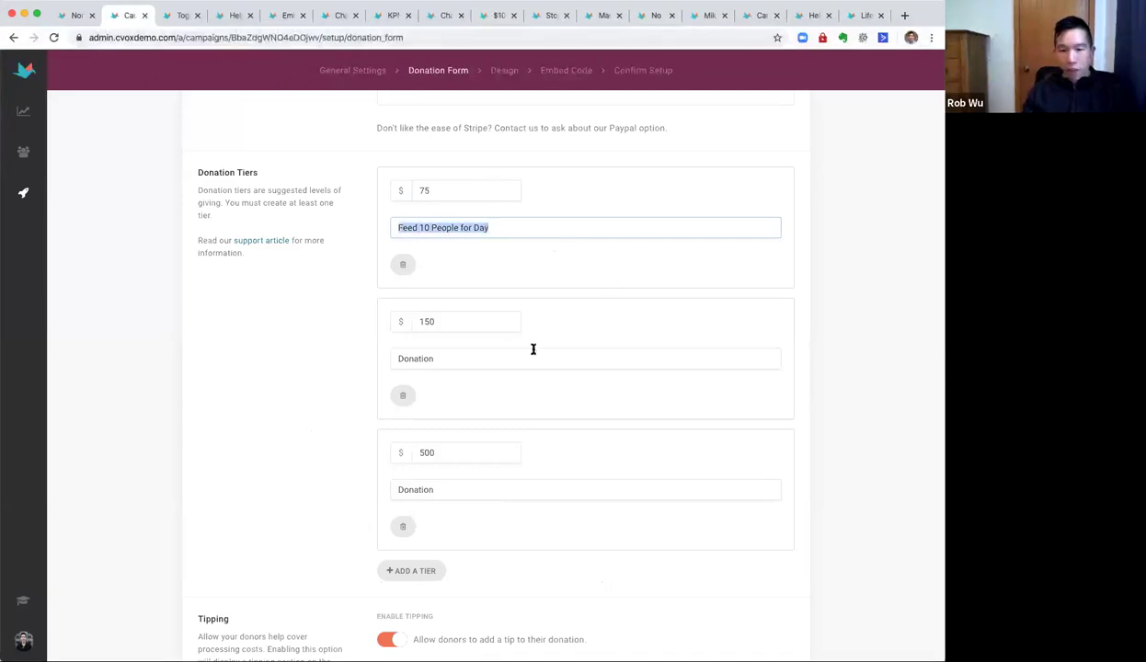
Describe the $150 and $500 tiers as 'Feed 20 People for Day' and 'Feed 100 People for Day'.
click(471, 357)
key(super+a)
key(super+v)
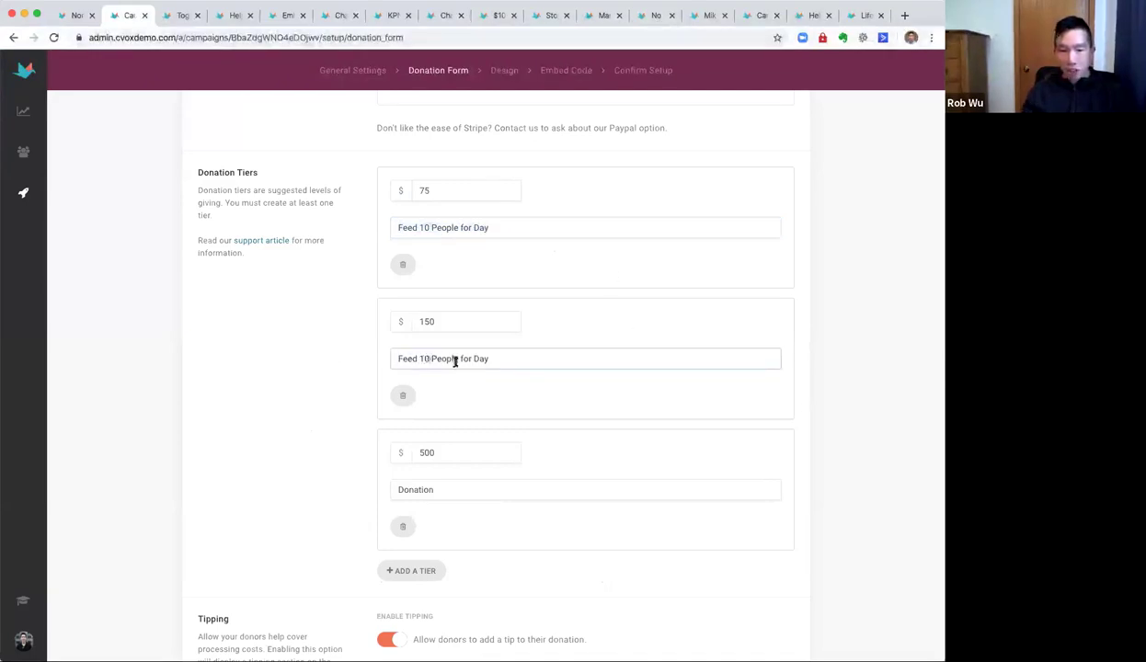
text(20)
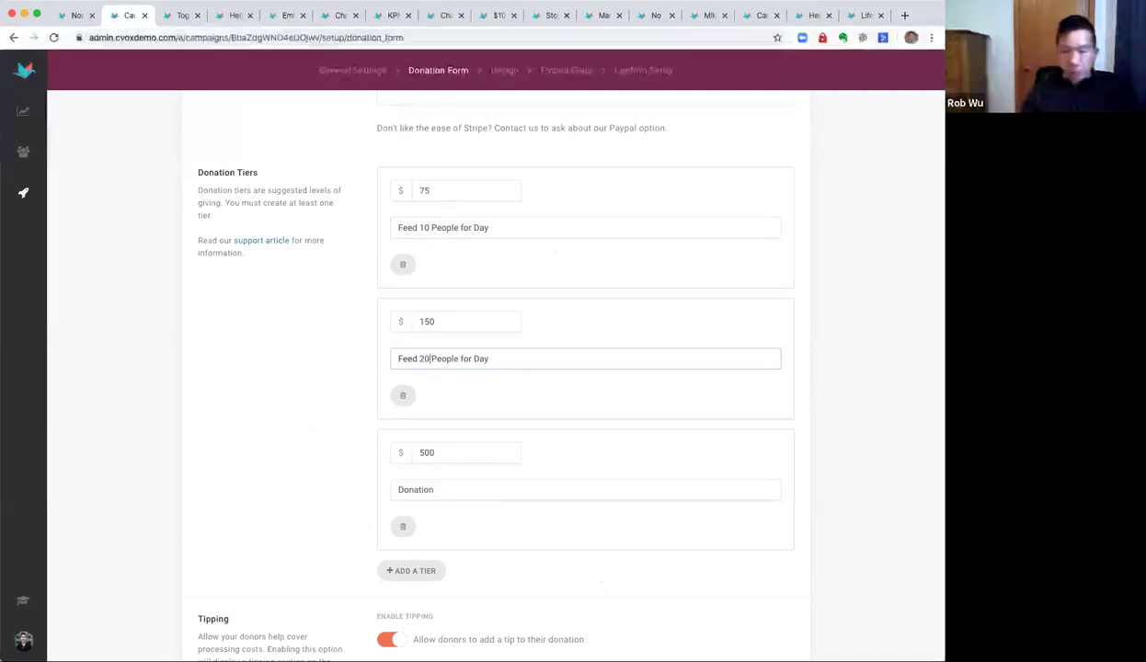
double_click(420, 488)
key(ctrl+v)
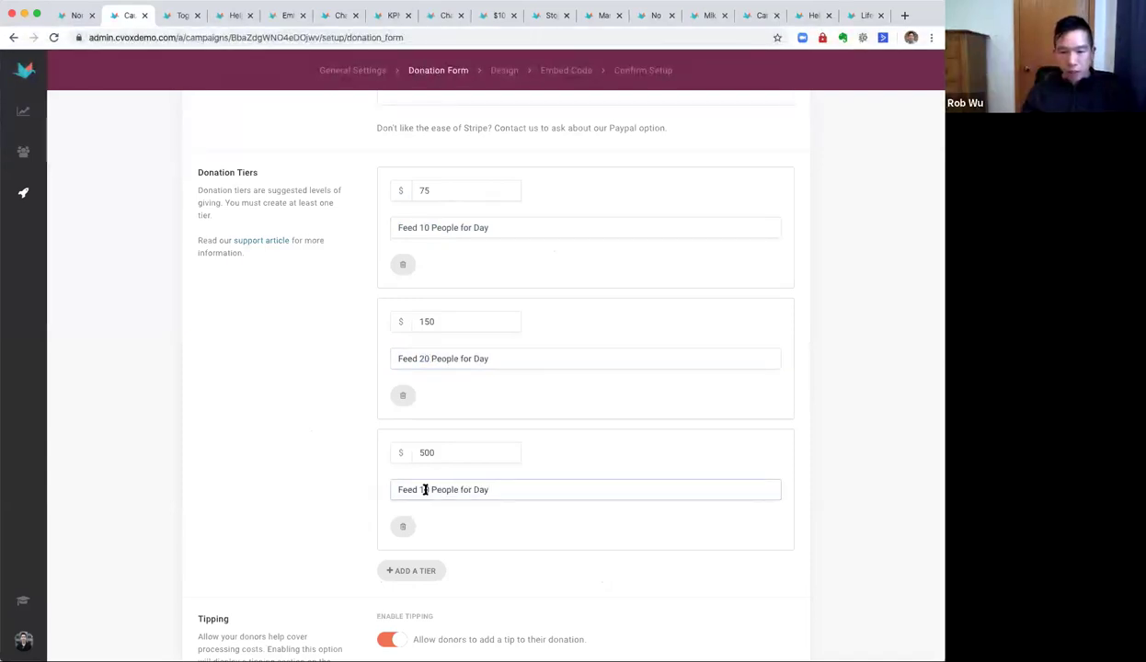
text(100)
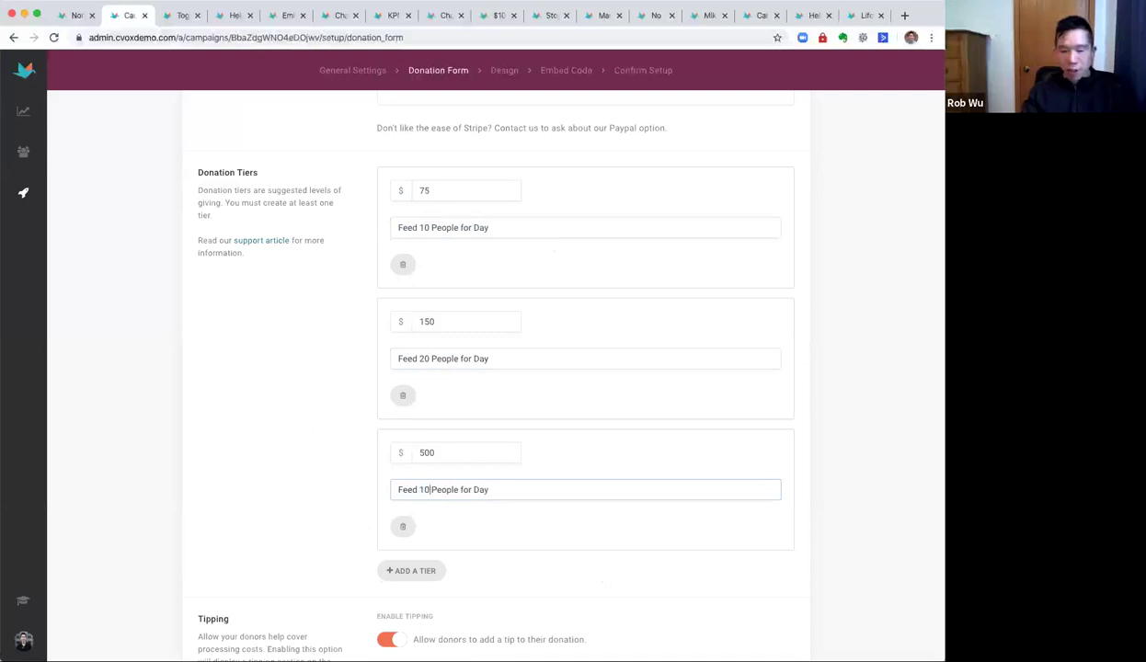
scroll(333, 460, down, 4)
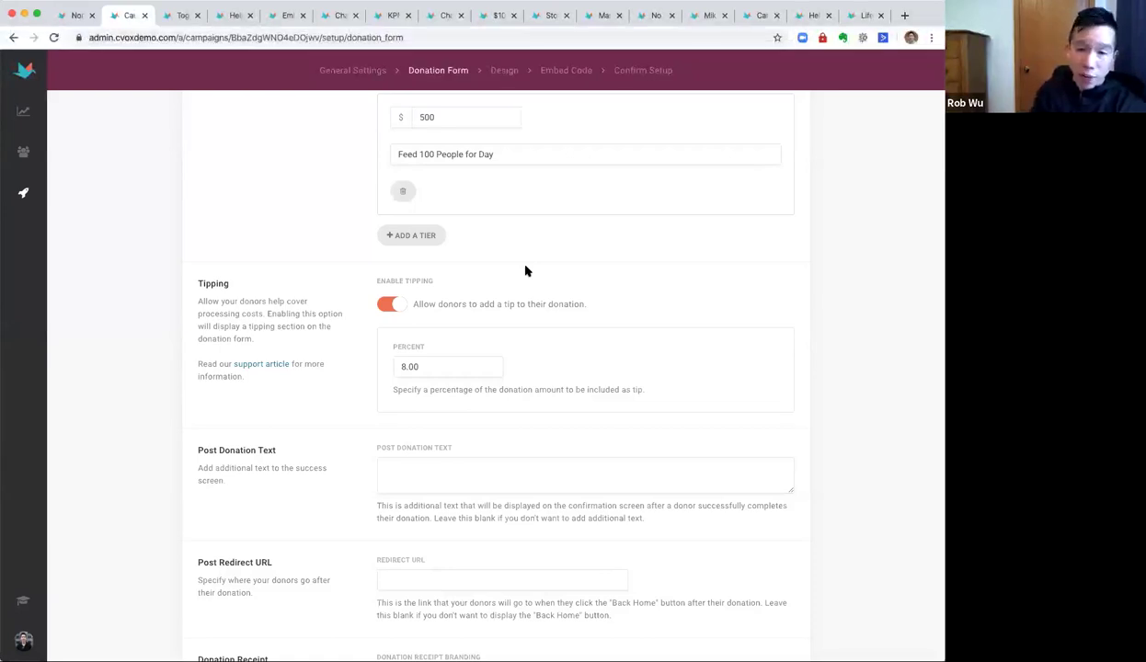
Lower the tipping percent from 8.00 to 4.00.
click(402, 366)
key(Delete)
text(4)
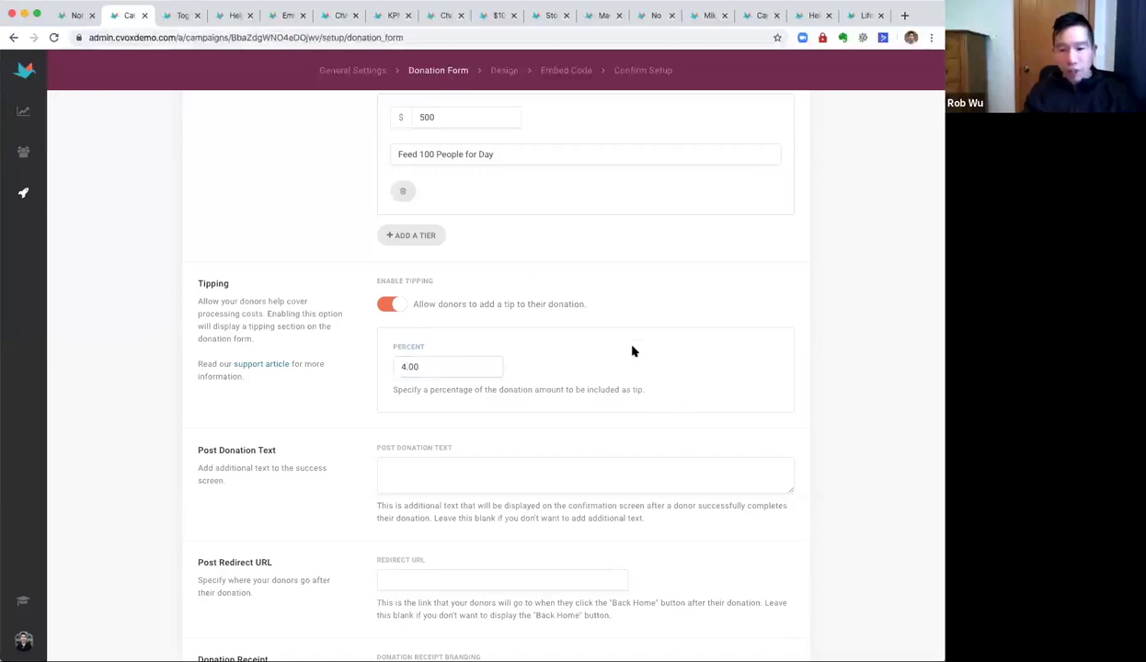
Review the Donation Receipt e-mail text and save the donation form.
scroll(636, 357, down, 1)
scroll(637, 357, down, 5)
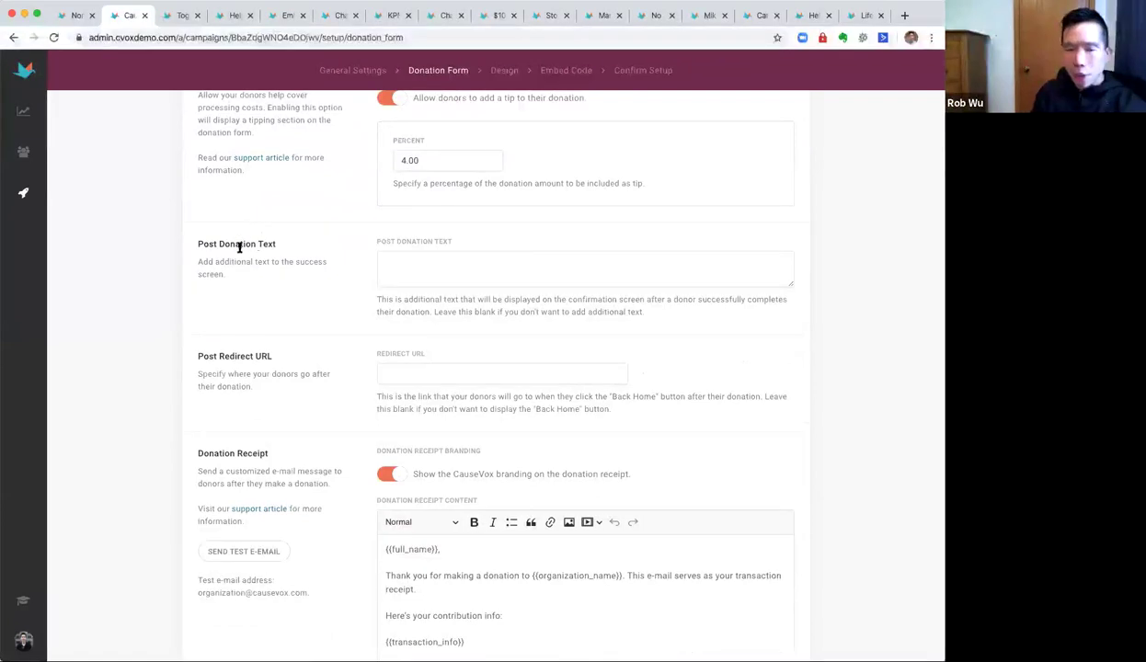
scroll(321, 363, down, 4)
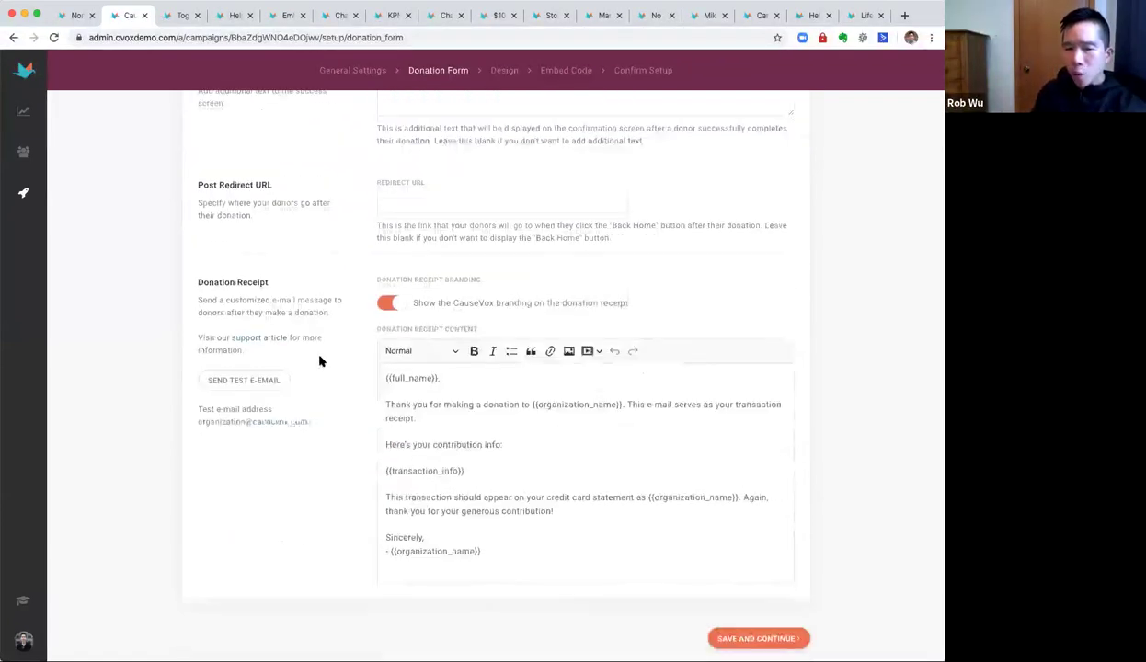
double_click(202, 288)
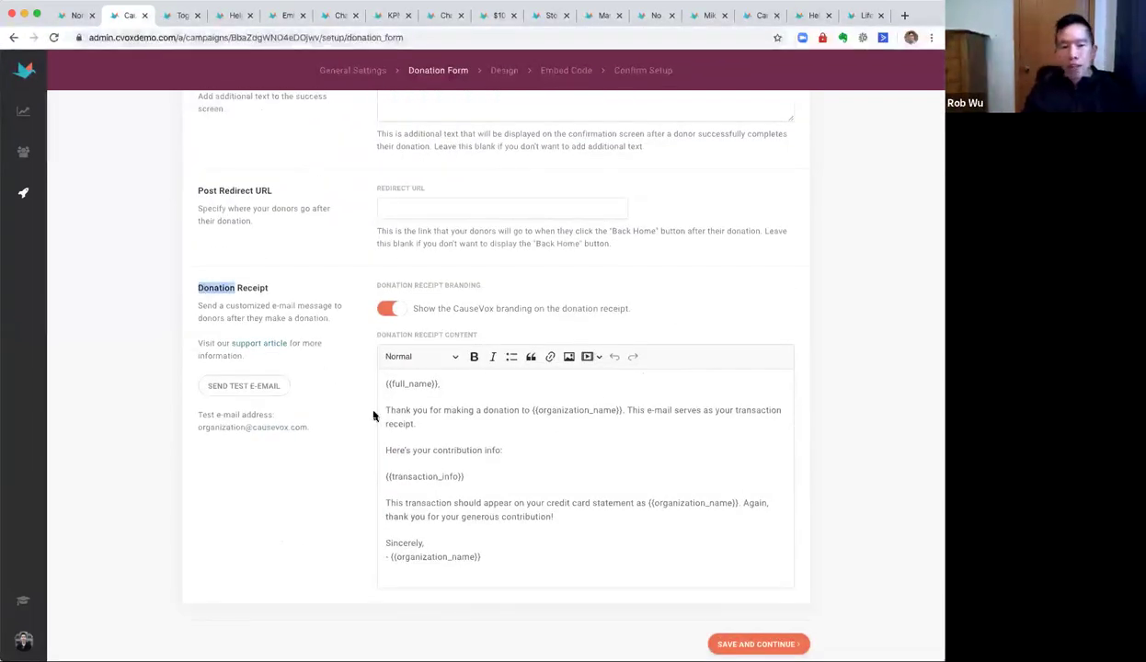
click(430, 411)
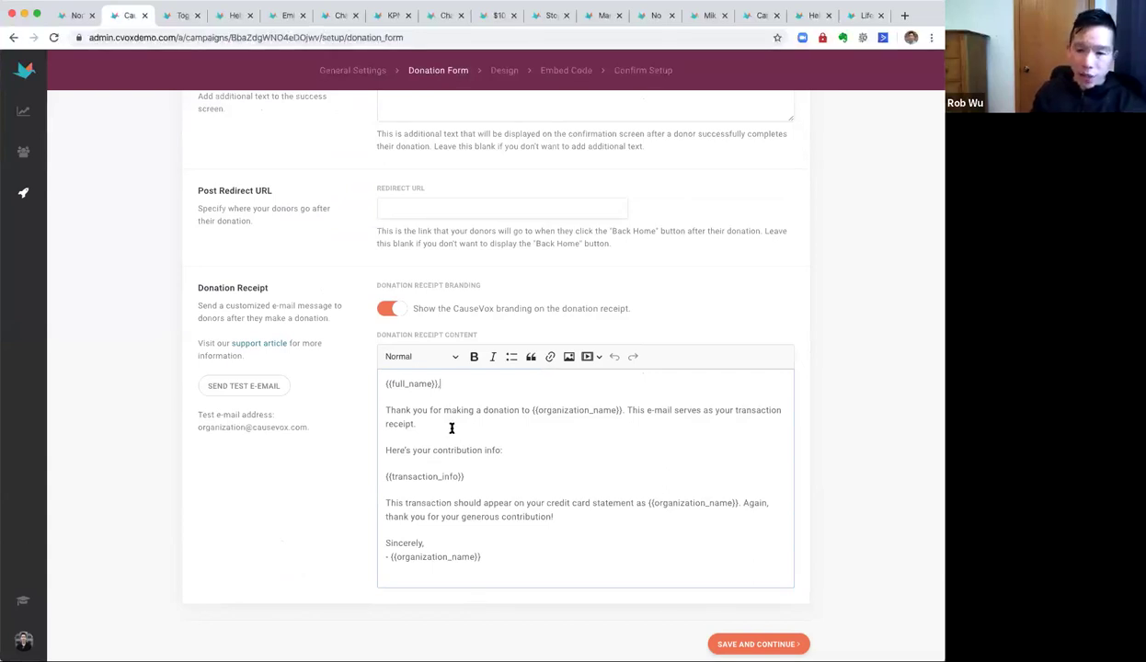
click(487, 423)
click(434, 543)
click(758, 644)
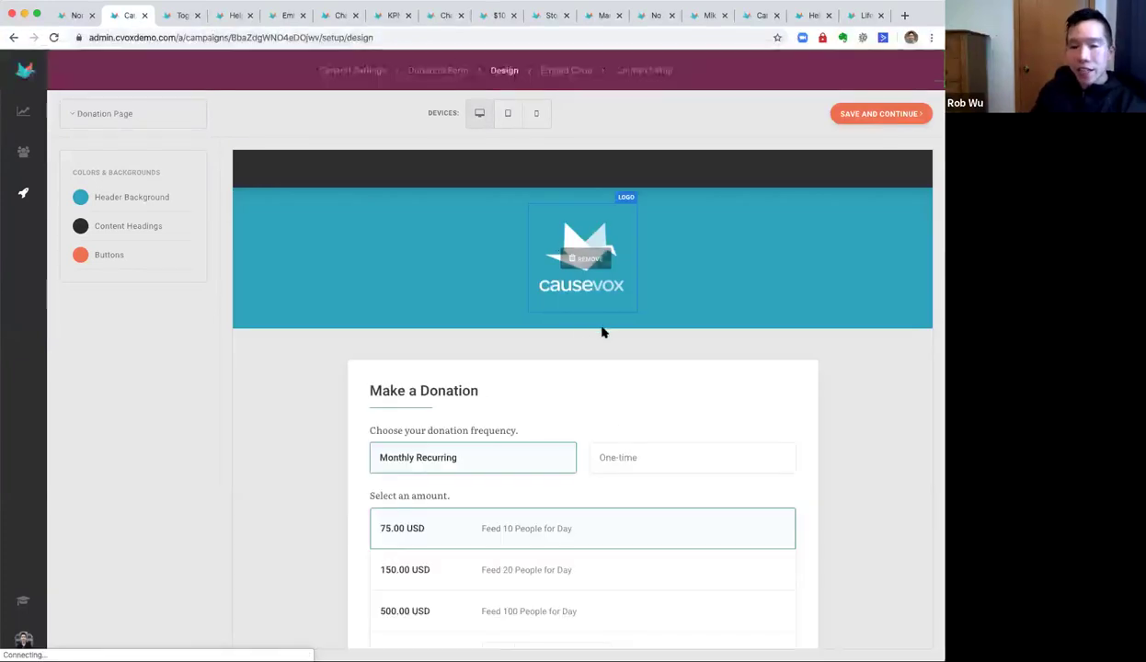
Preview the donation page at phone, tablet and desktop widths.
click(536, 113)
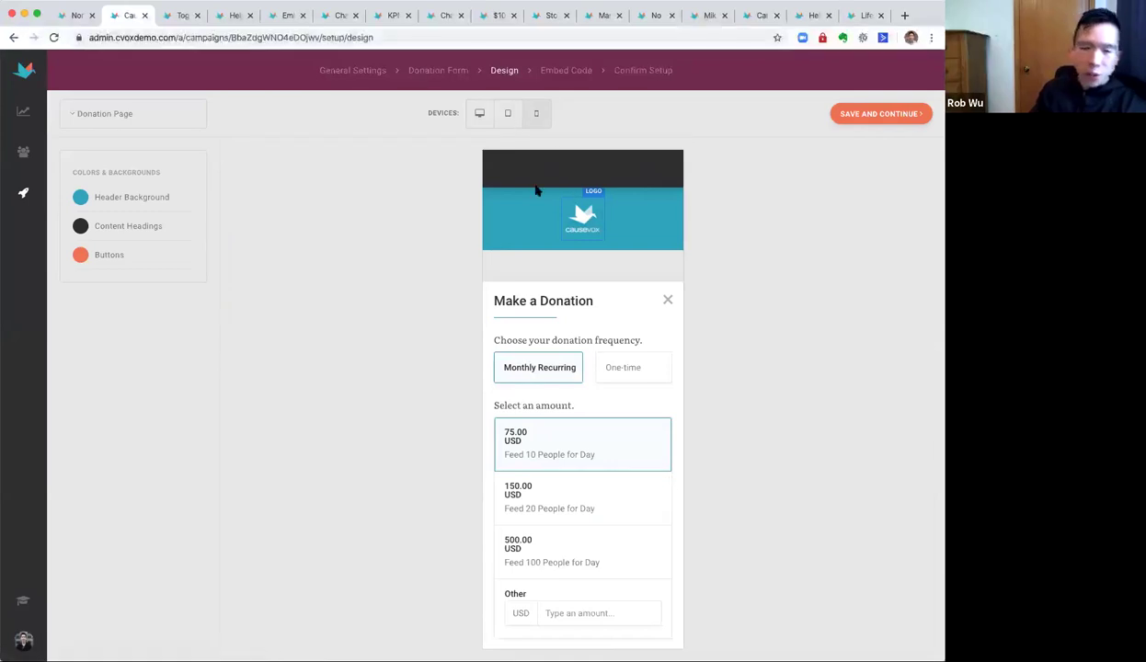
click(507, 113)
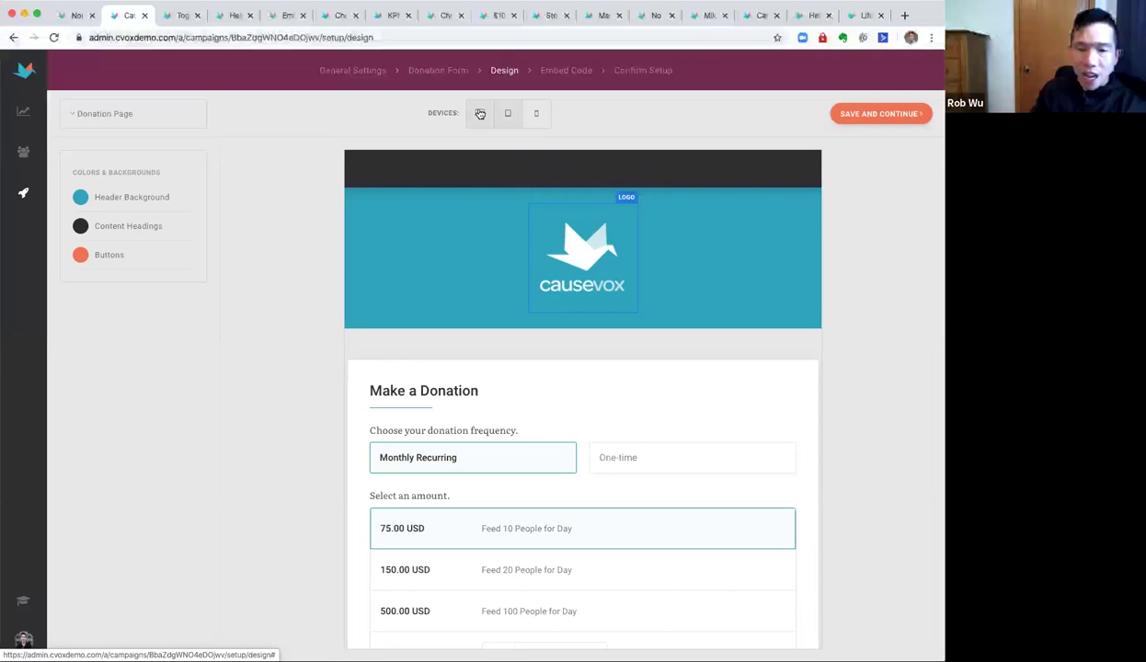
click(479, 113)
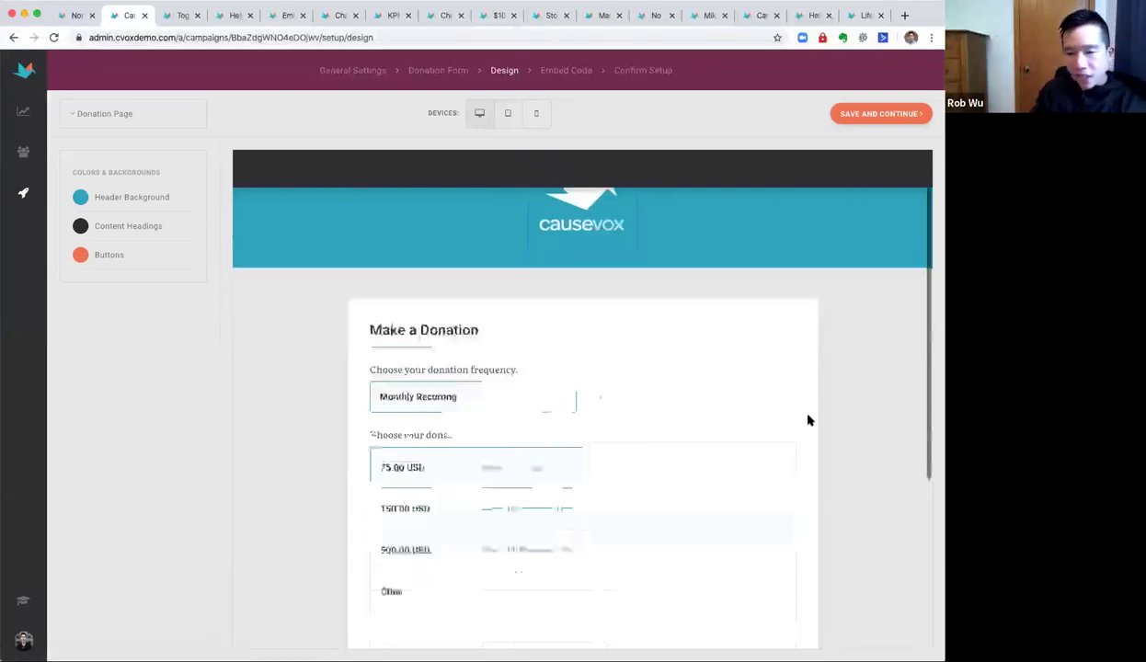
Set the header background to grey #aeaeae, remove the logo, and save the design.
click(85, 199)
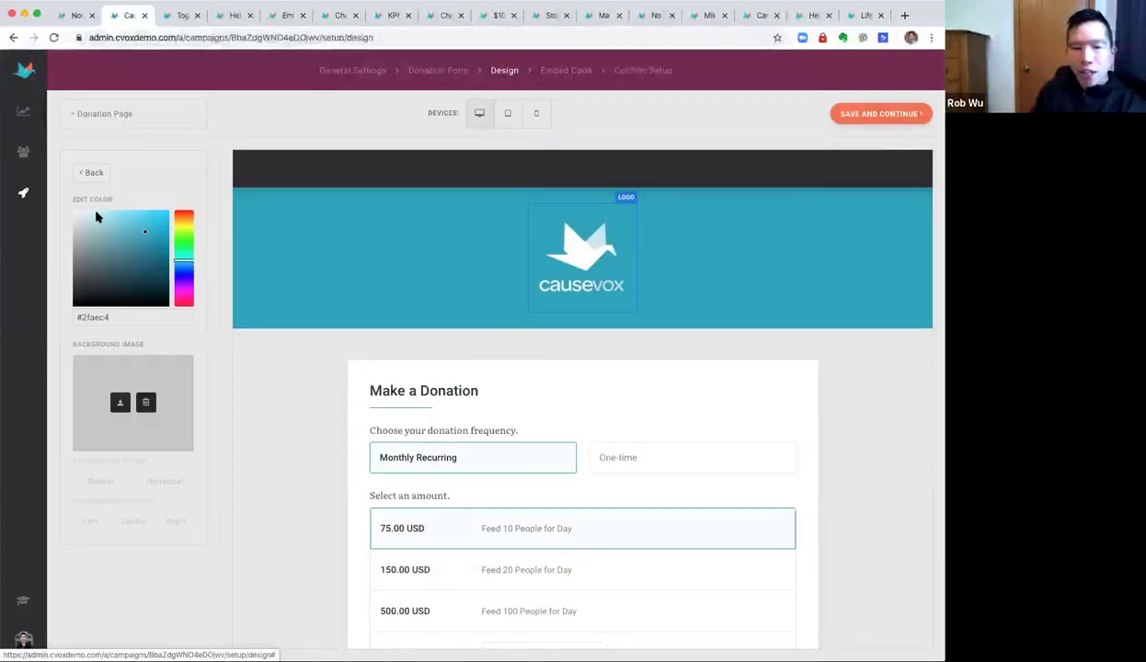
drag(89, 219, 31, 245)
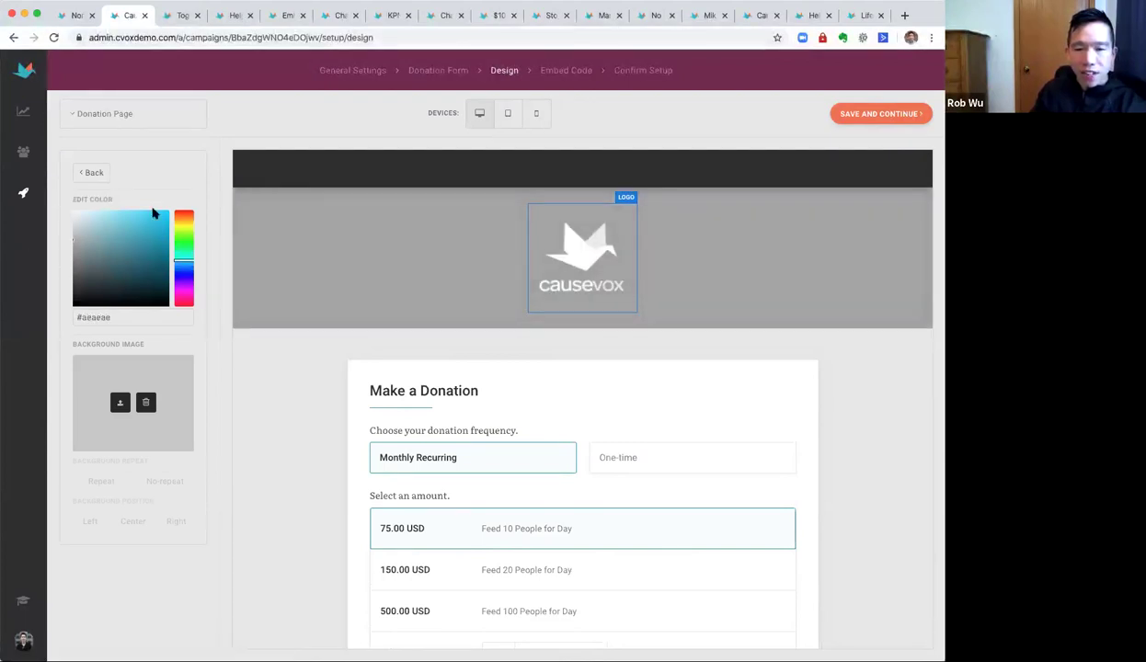
click(596, 263)
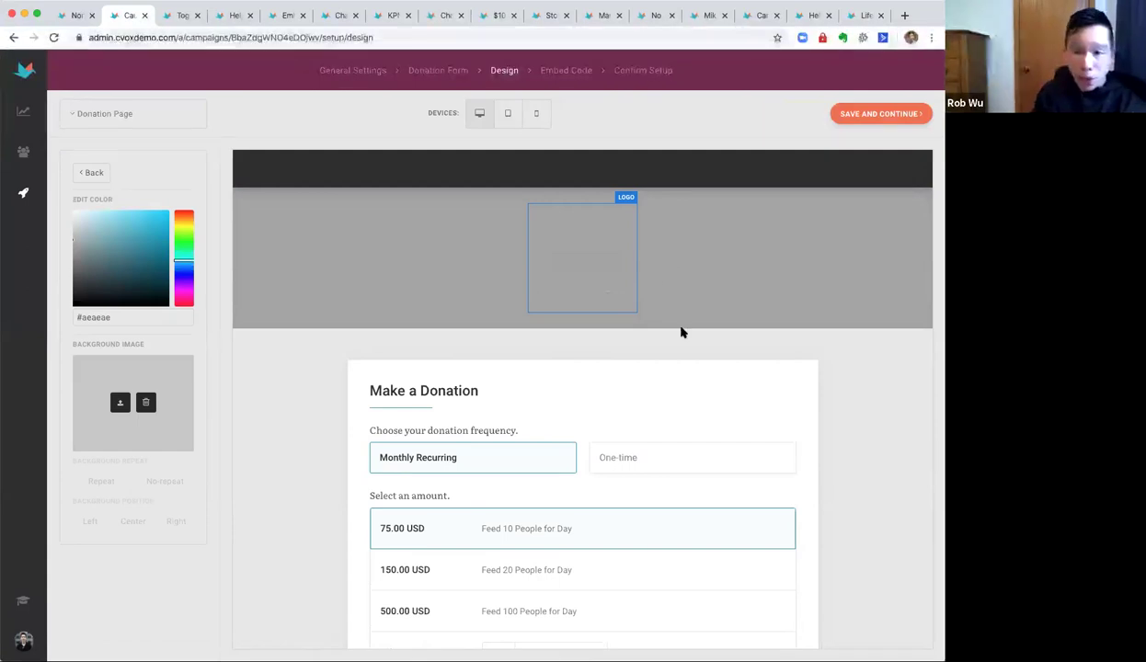
scroll(681, 330, down, 5)
scroll(681, 330, up, 5)
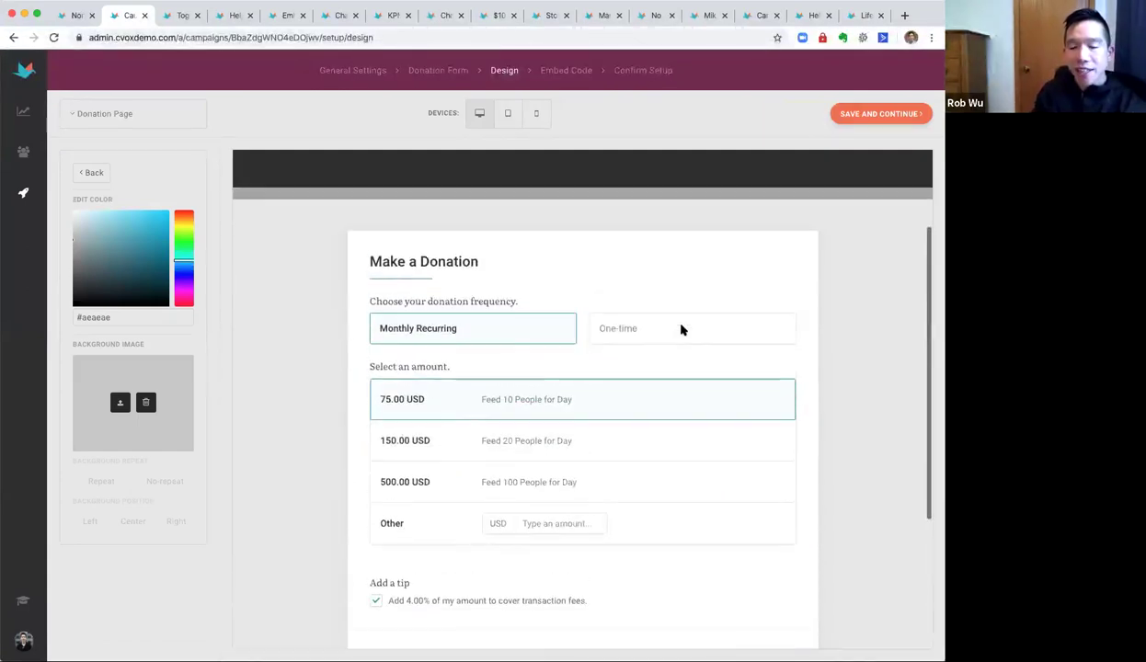
click(855, 116)
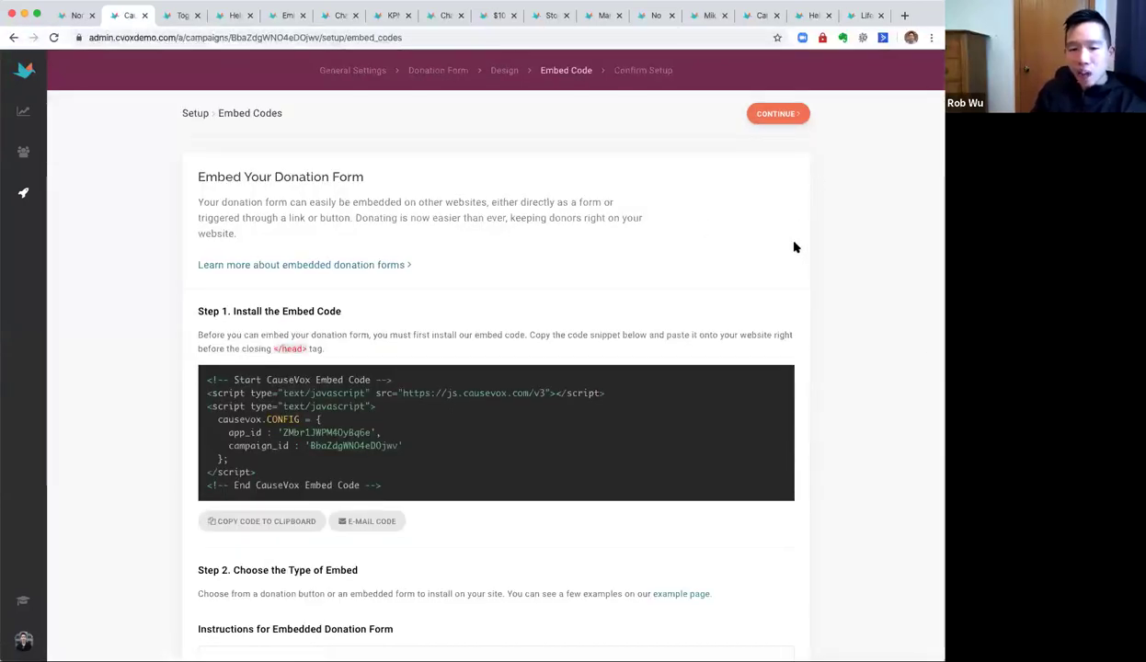
Review the donation form's embed code snippet and finish setup to reach the page's General settings.
scroll(795, 254, down, 1)
scroll(796, 255, up, 1)
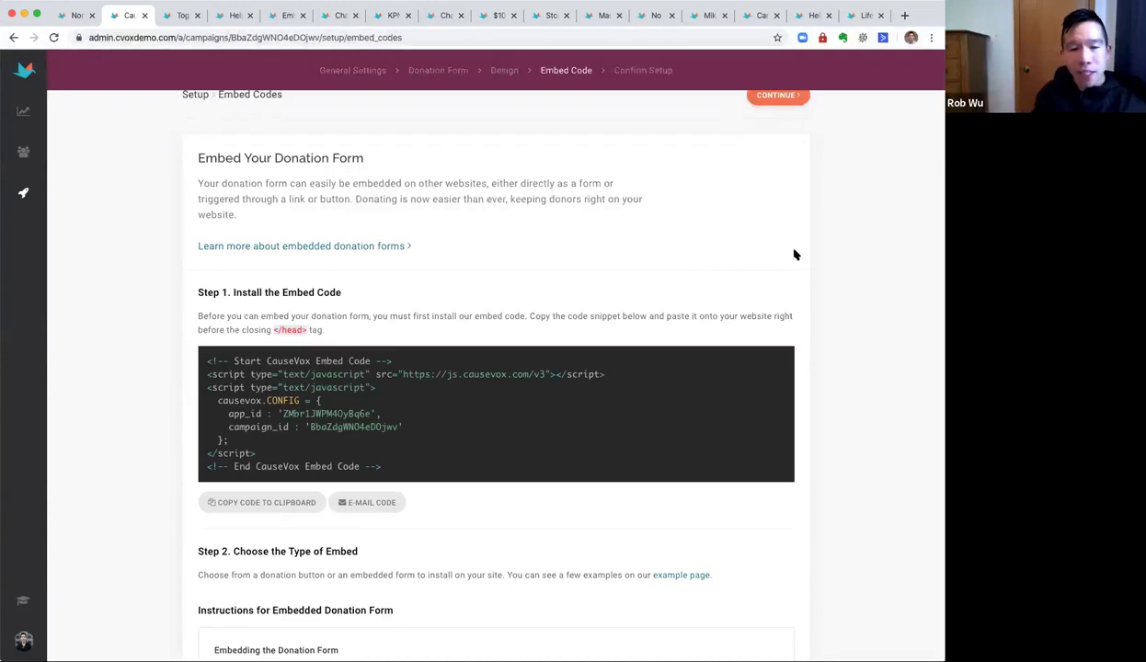
drag(223, 363, 425, 457)
click(453, 450)
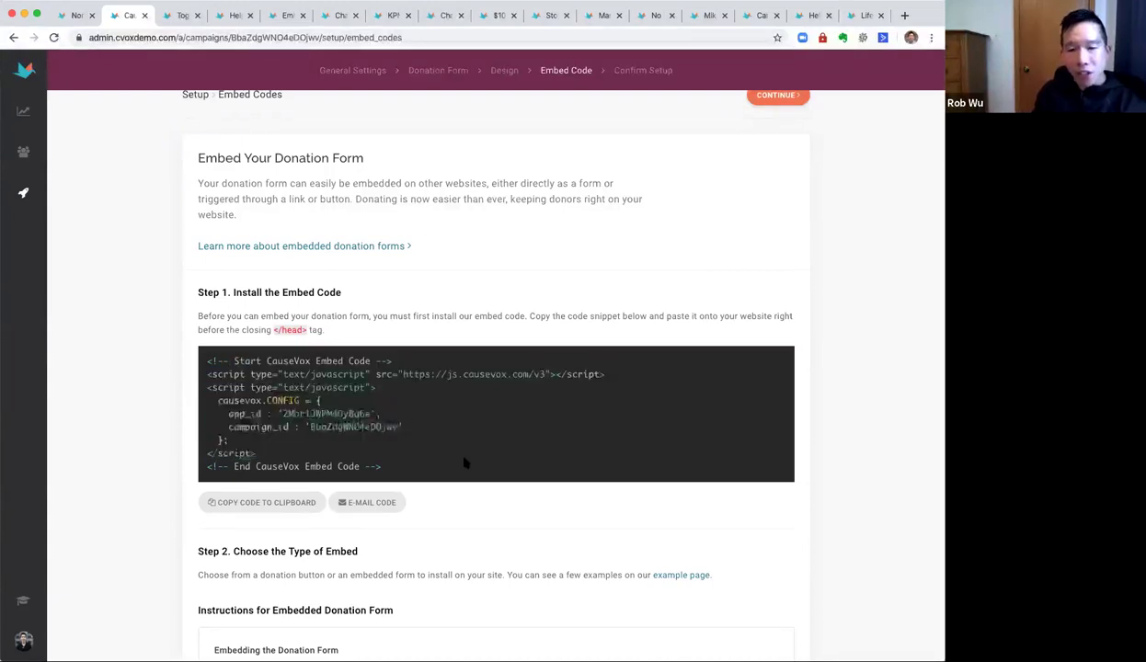
scroll(462, 460, down, 3)
scroll(462, 463, down, 7)
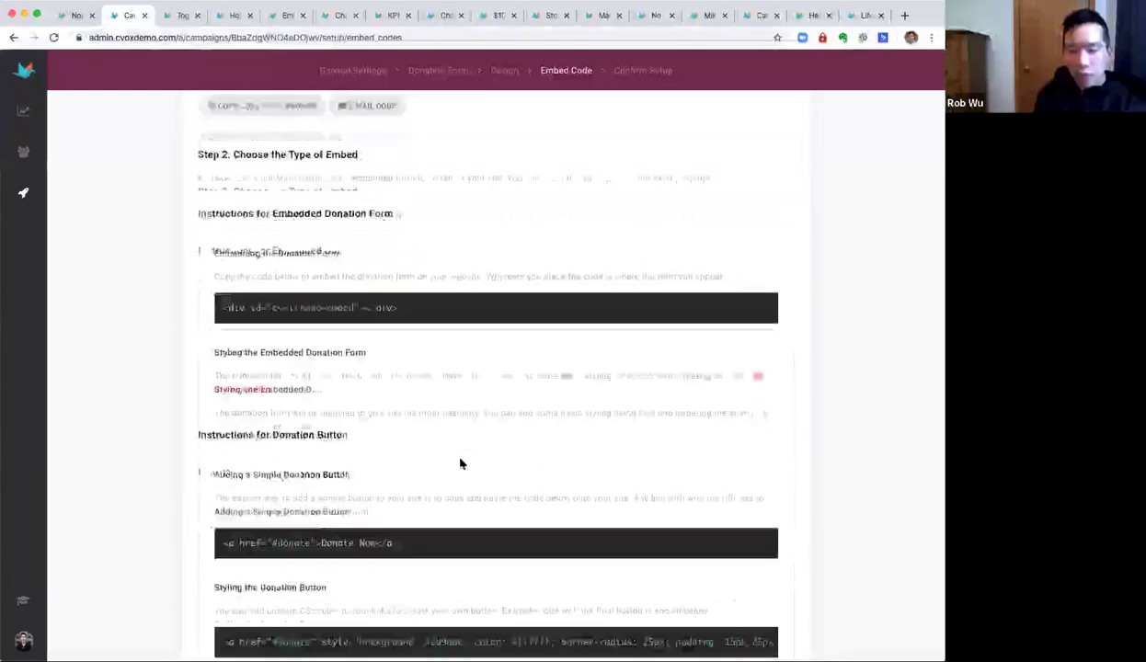
scroll(460, 463, down, 3)
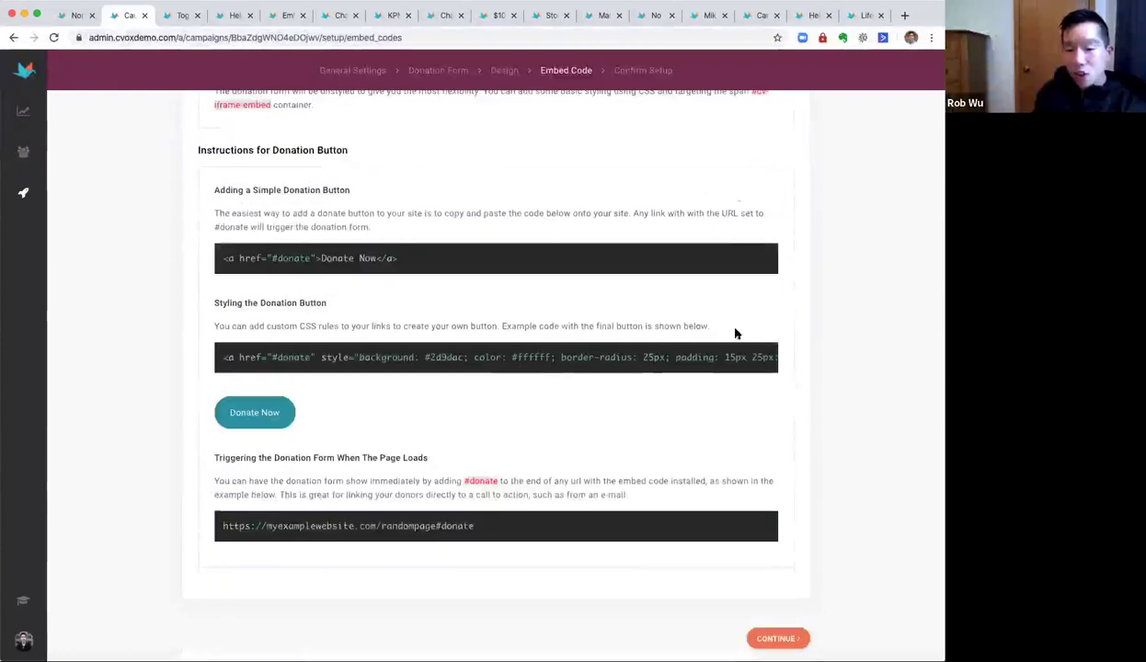
scroll(740, 227, up, 2)
scroll(741, 228, up, 10)
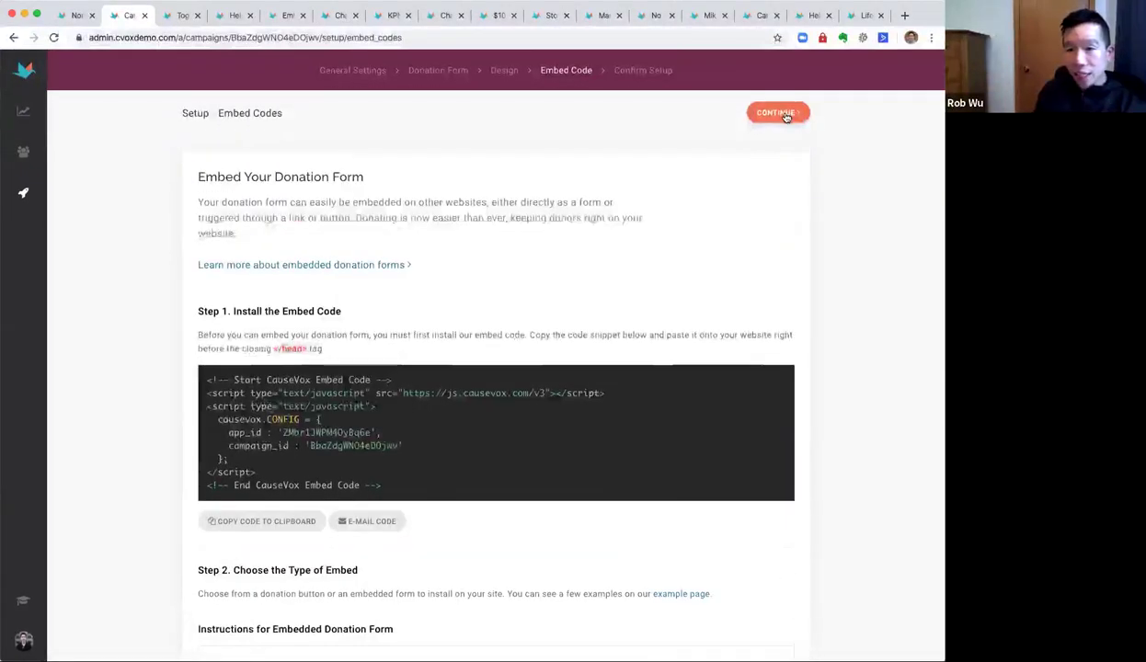
click(782, 114)
click(784, 113)
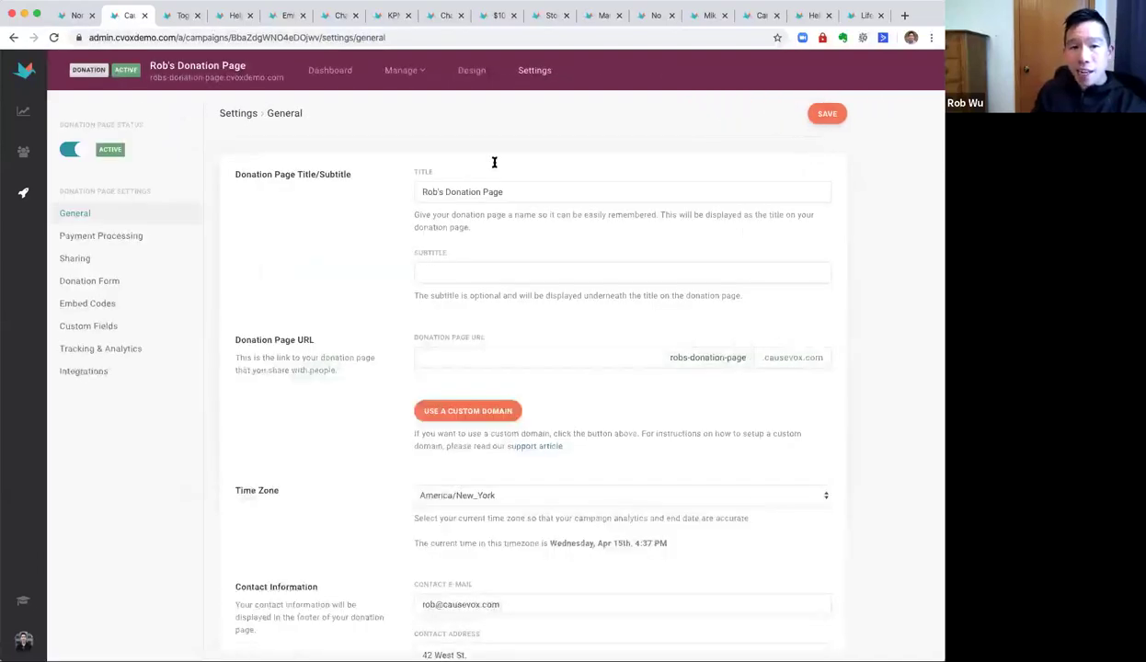
Open the live robs-donation-page donation form from its URL link.
click(236, 79)
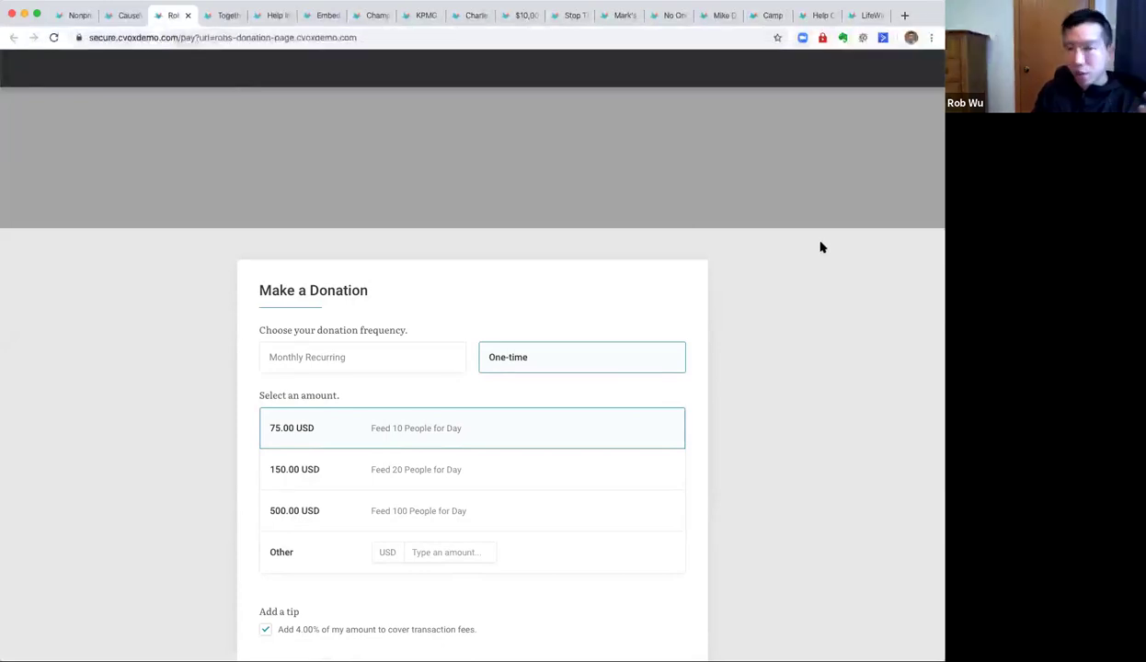
Advance the live form to the 78.00 USD donor and payment step, then return to admin.
scroll(810, 333, down, 3)
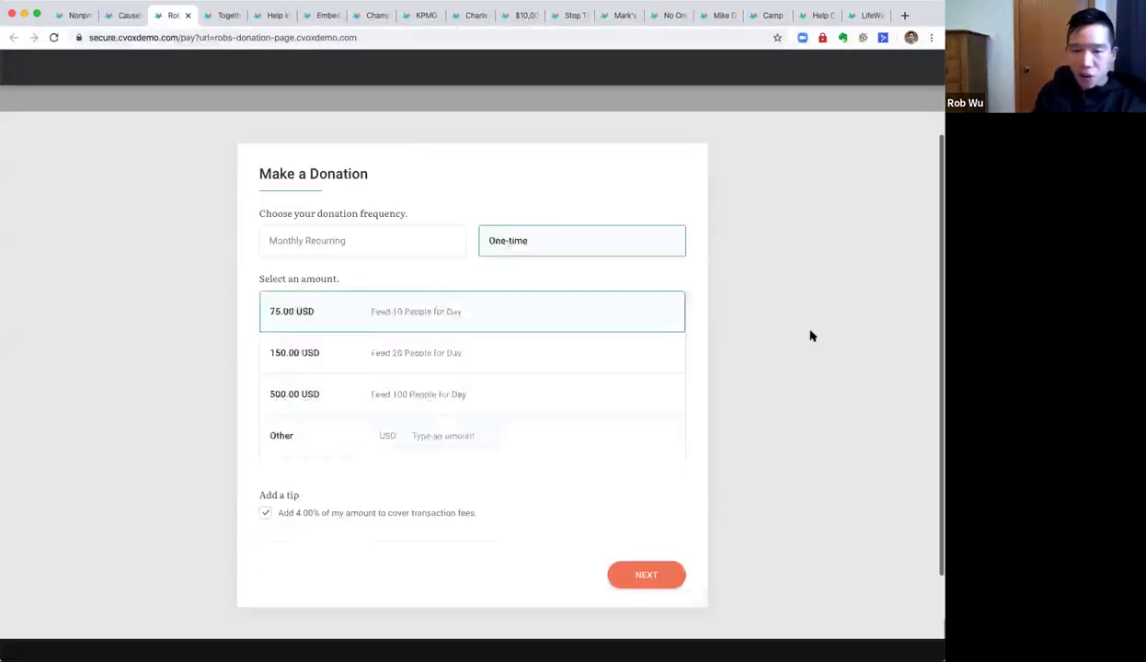
click(668, 564)
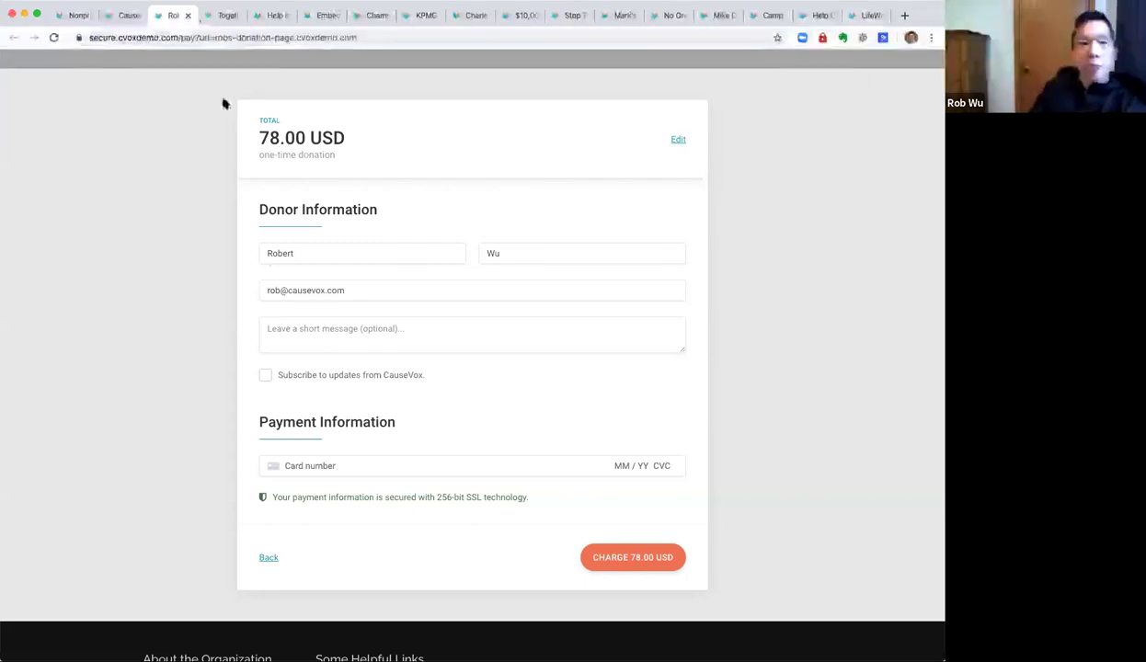
click(125, 16)
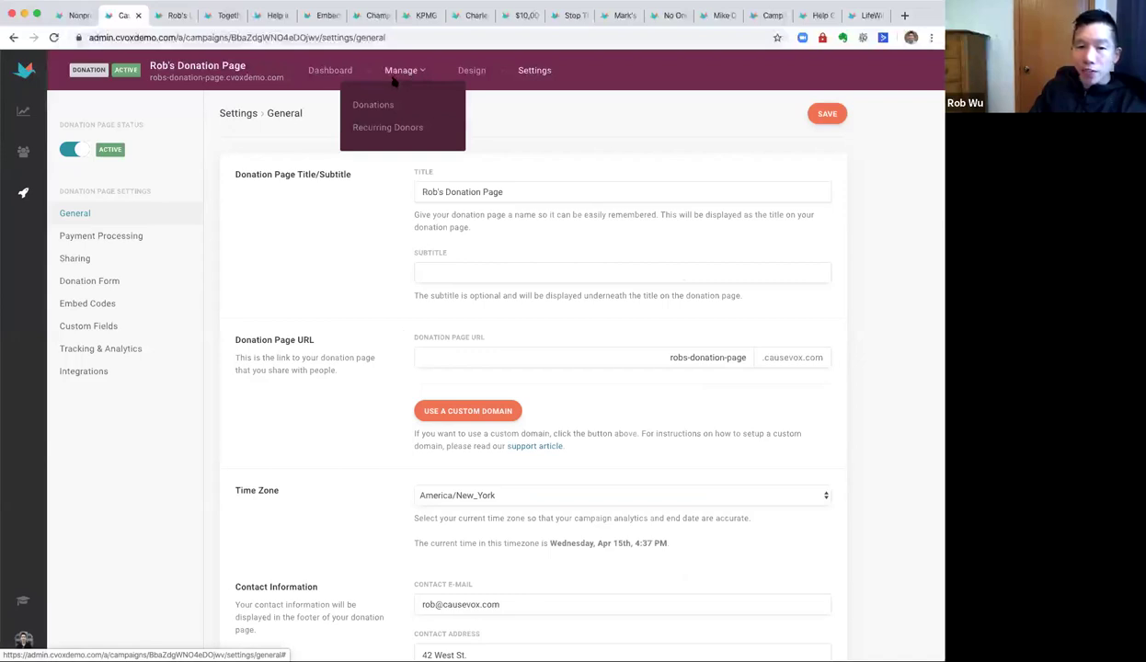
Open the Demo CauseVox Campaign's Donations list and its latest $15.00 recurring donation.
click(19, 191)
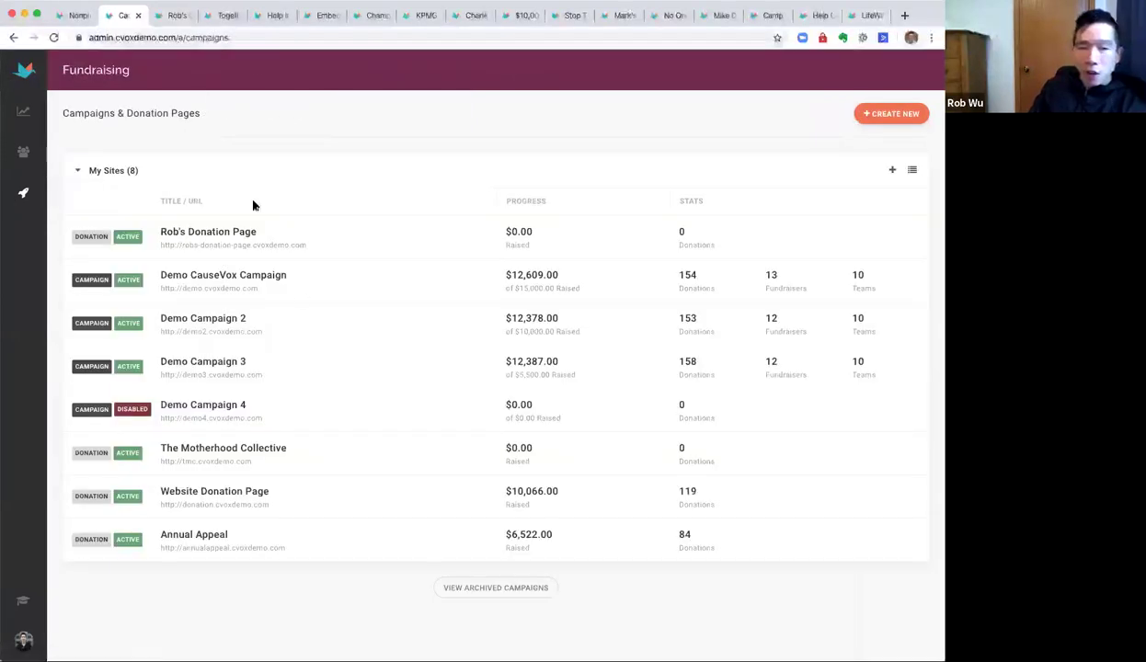
click(317, 292)
mouse_move(389, 71)
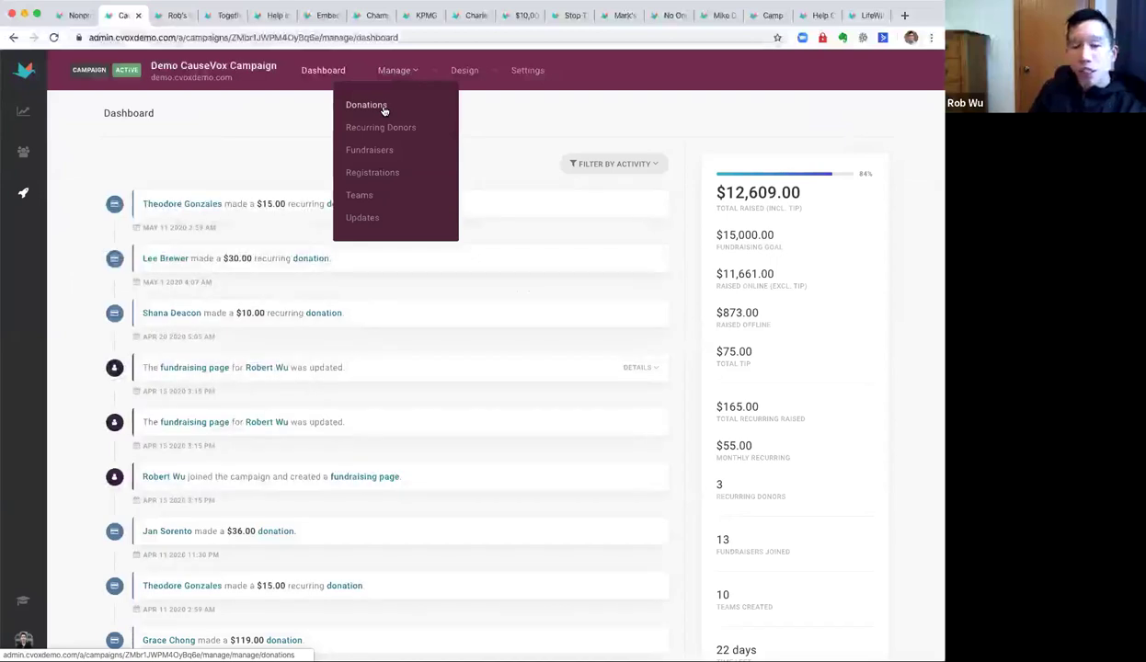
click(381, 111)
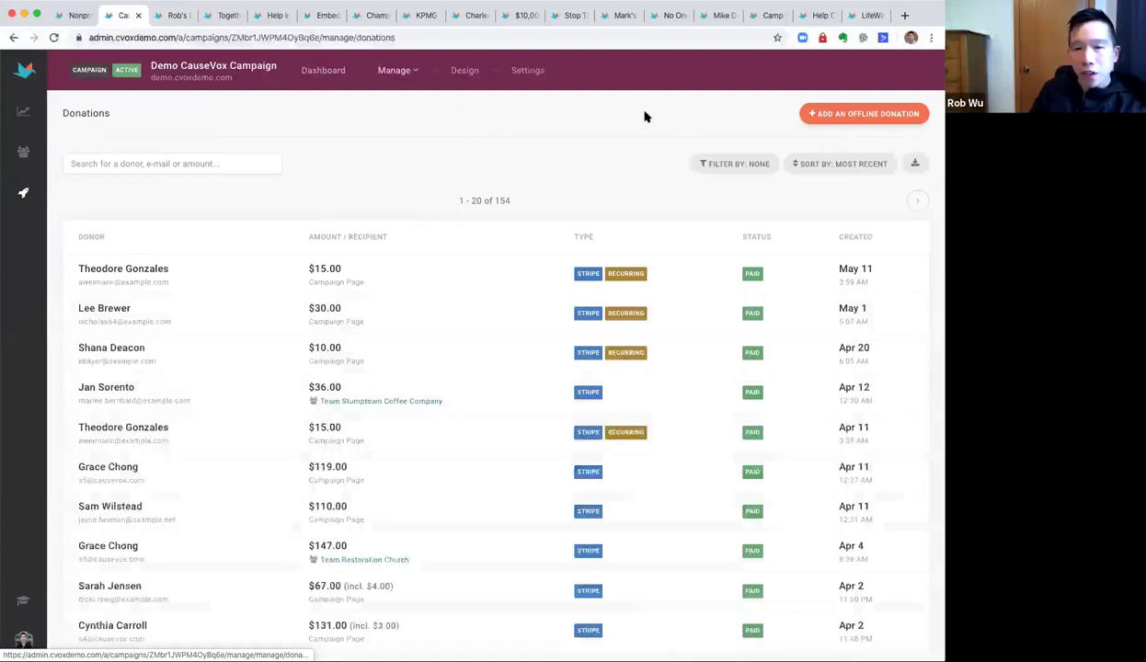
click(271, 295)
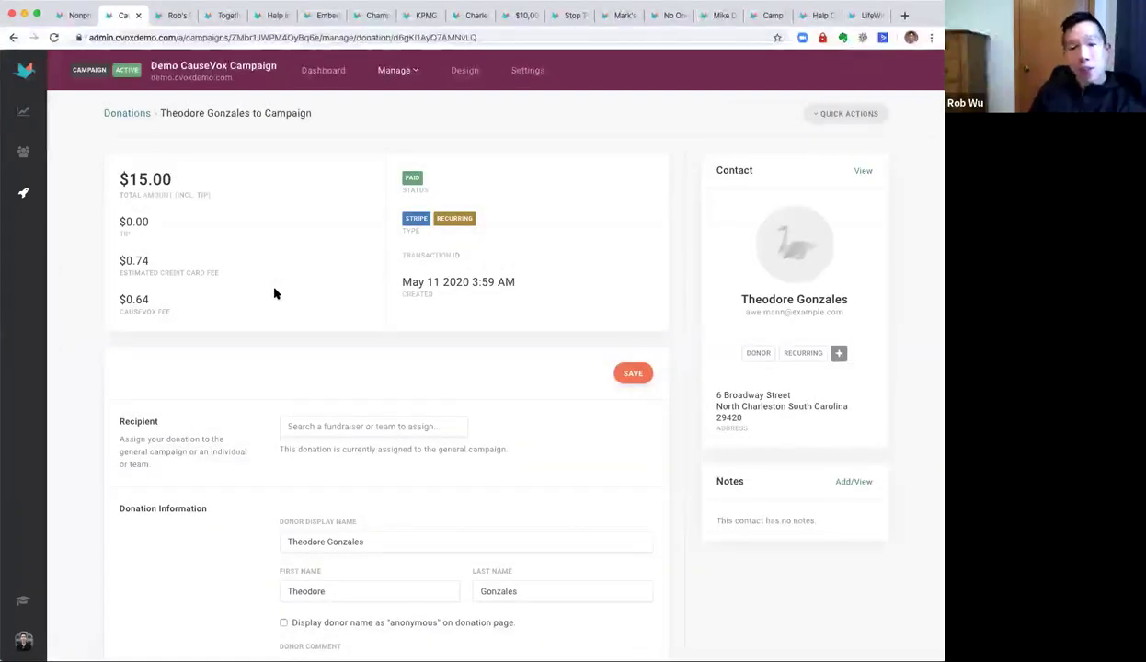
Review the $15.00 donation's total and contact details, then return to the Donations list.
drag(112, 175, 254, 201)
click(255, 201)
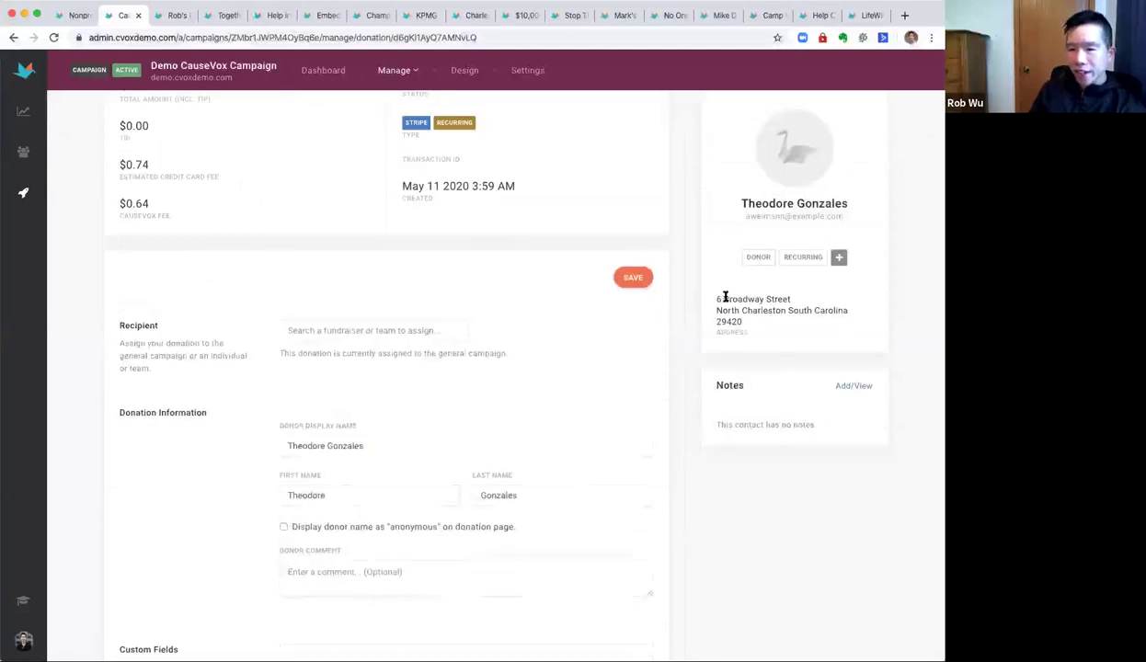
drag(721, 296, 819, 340)
scroll(288, 421, down, 3)
scroll(288, 421, down, 3)
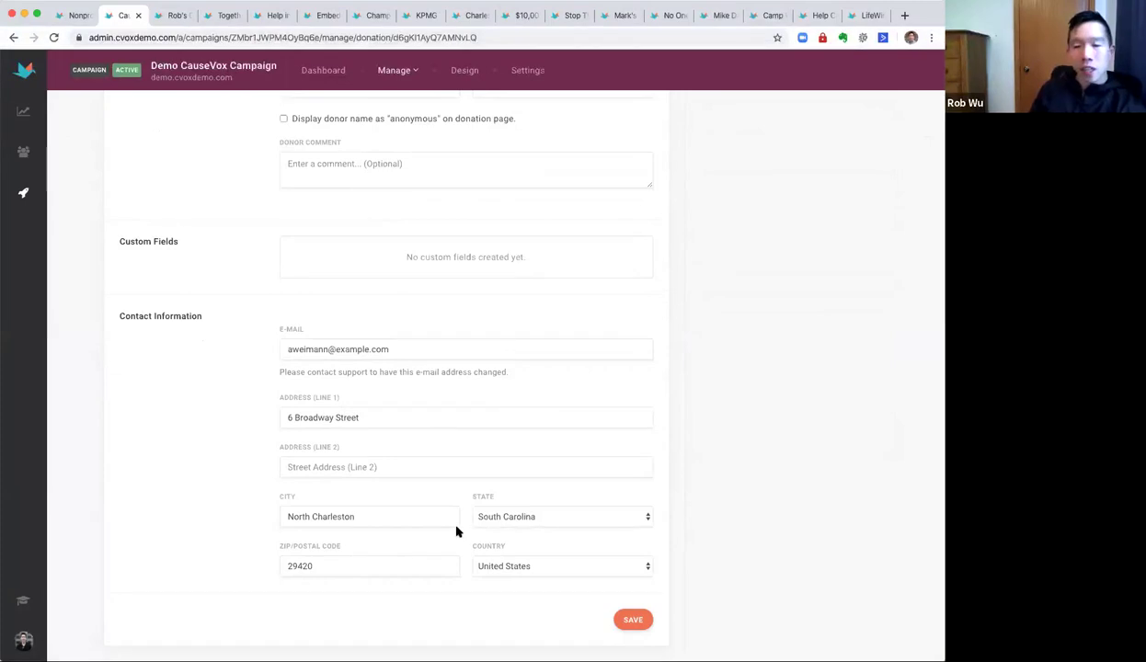
scroll(454, 520, up, 10)
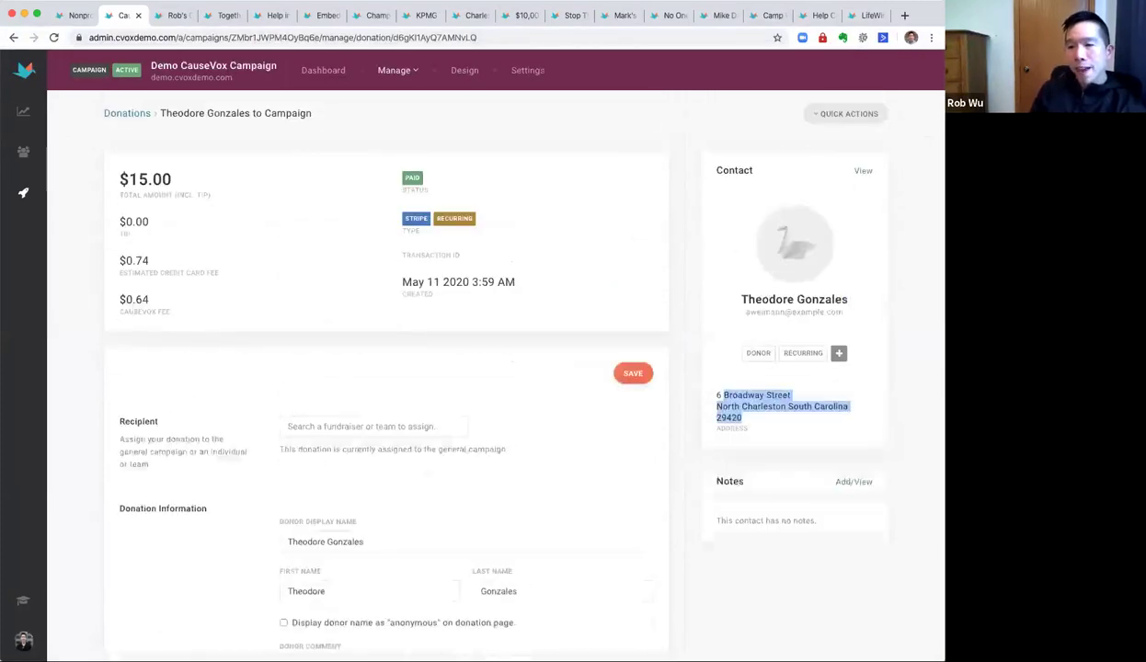
click(128, 111)
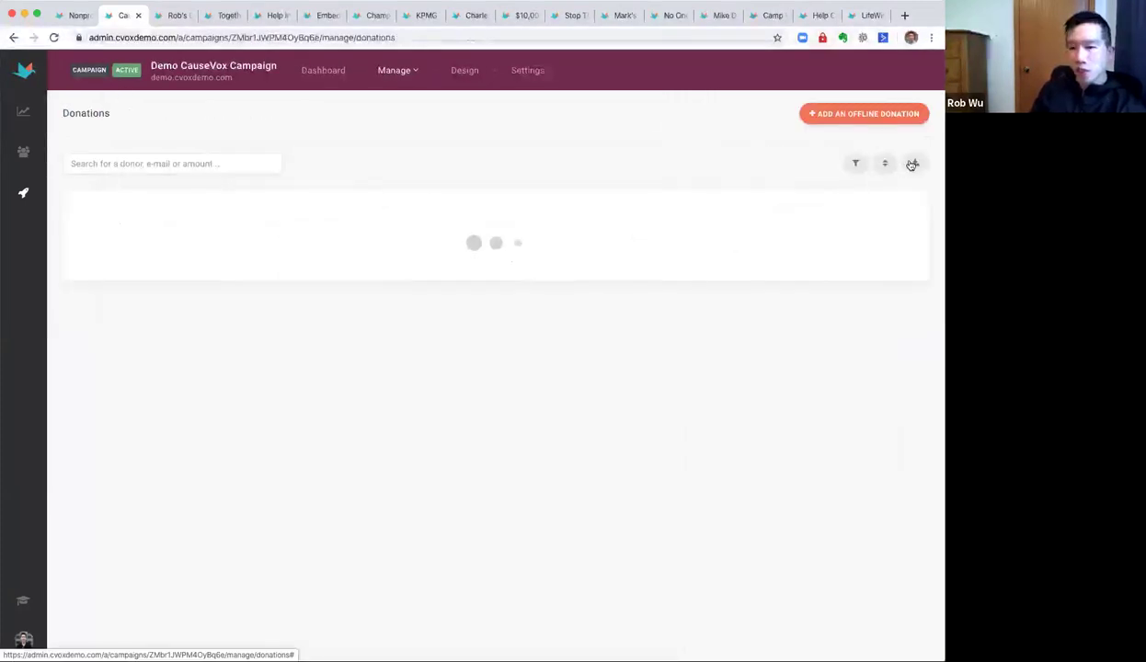
click(916, 164)
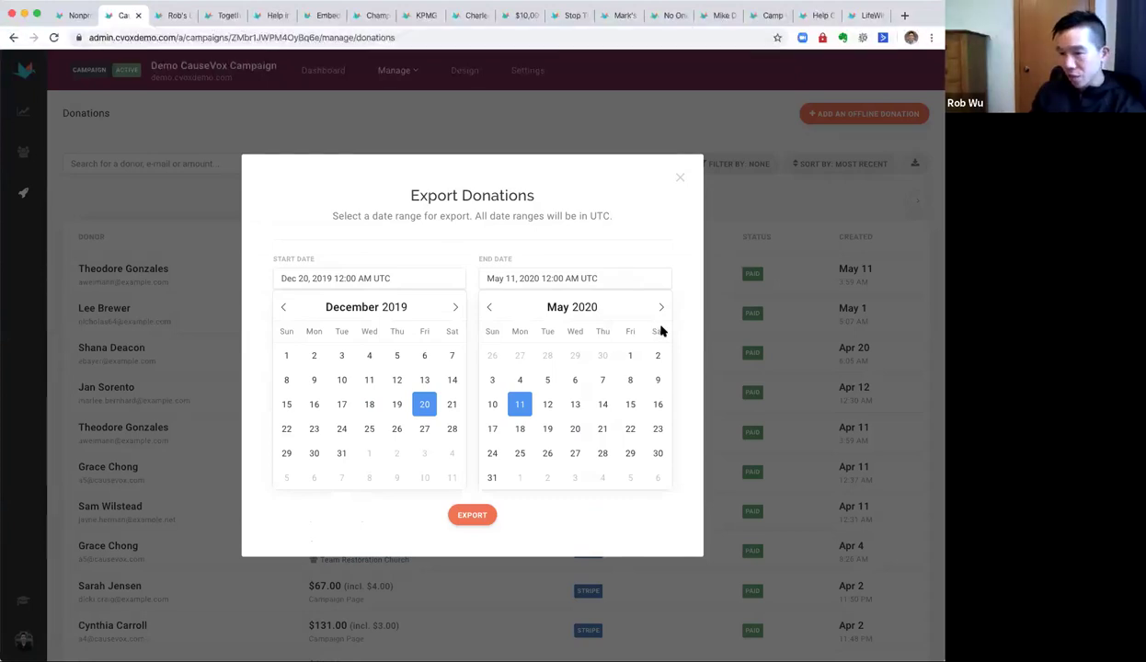
click(681, 177)
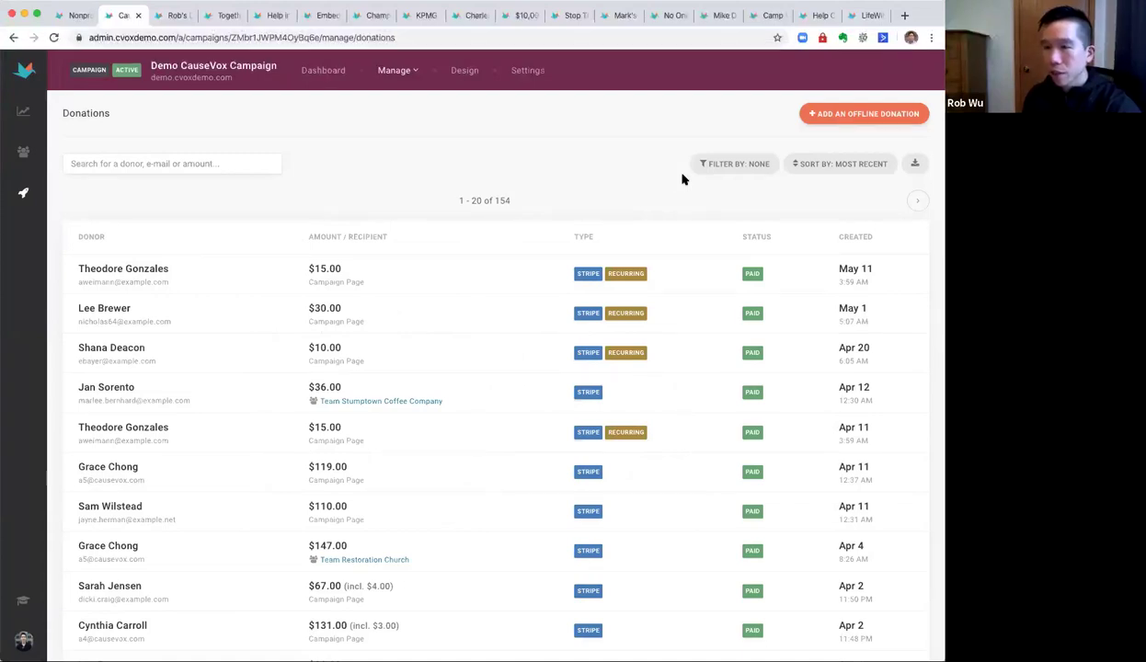
Browse the example campaign sites and pick the 50.00 USD monthly amount on a donation form.
click(369, 18)
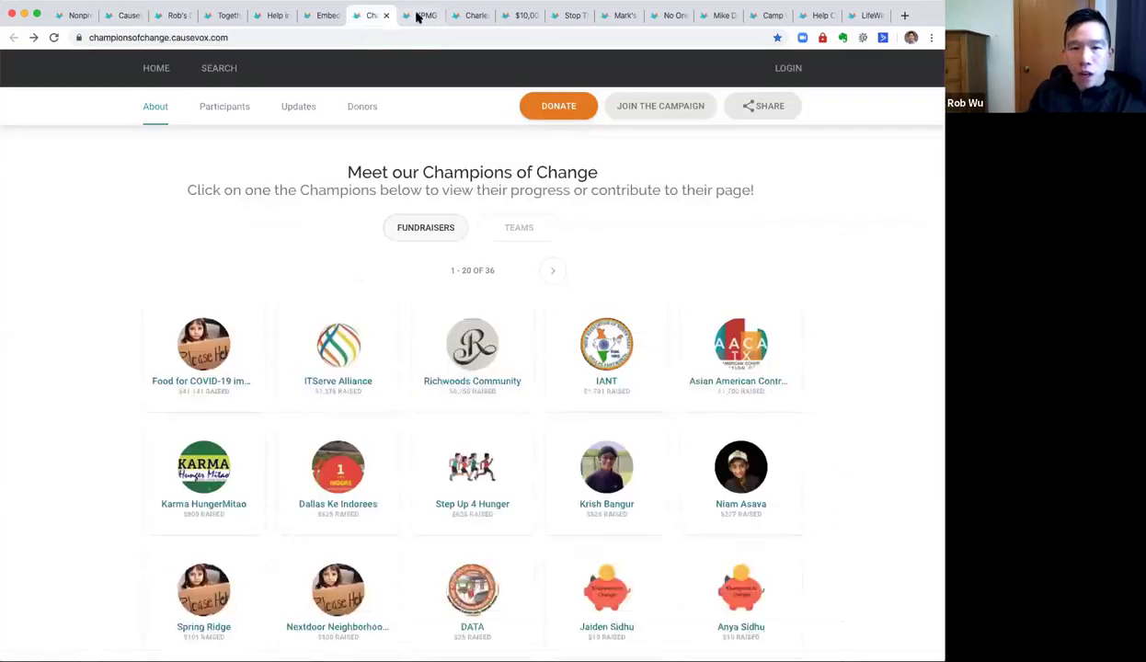
click(423, 16)
click(472, 16)
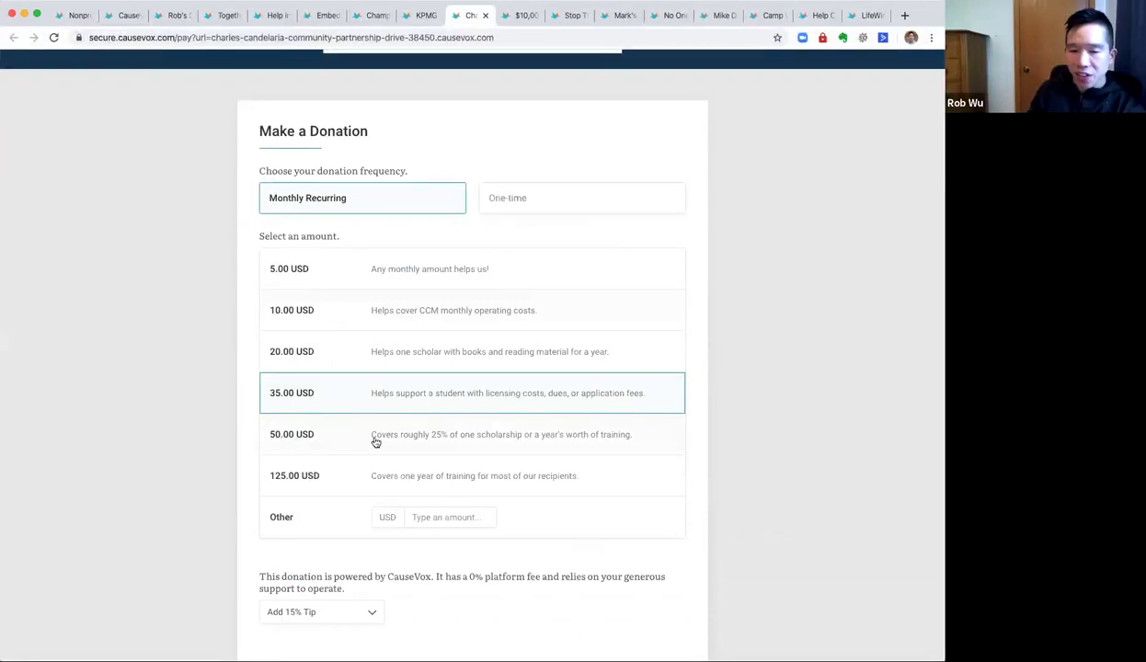
click(506, 443)
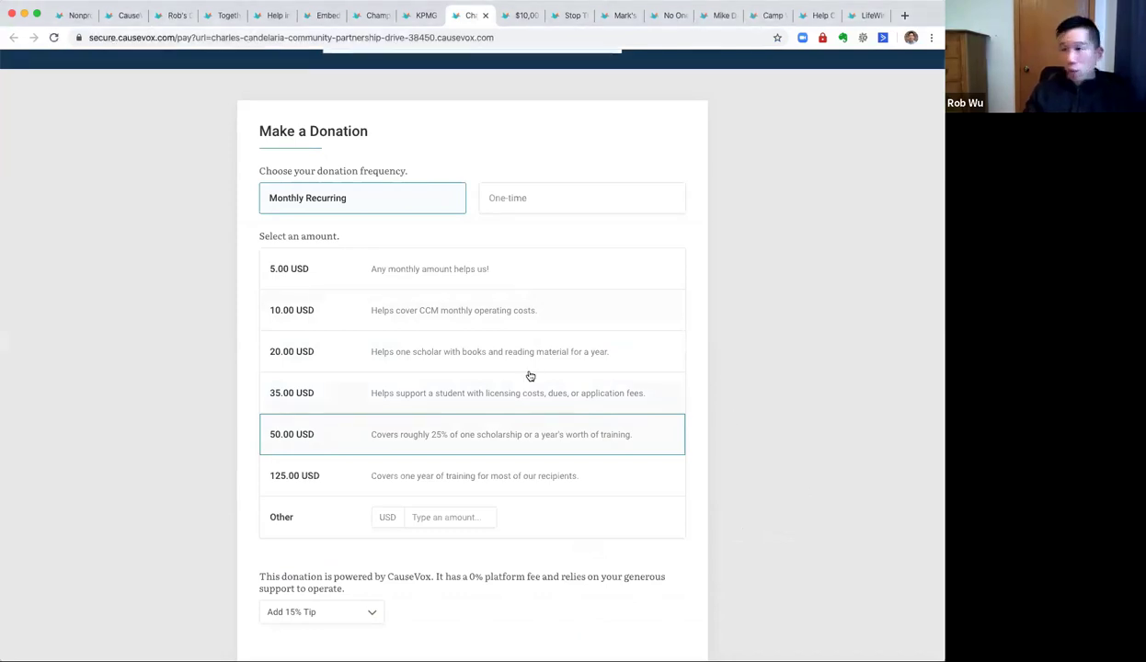
click(122, 17)
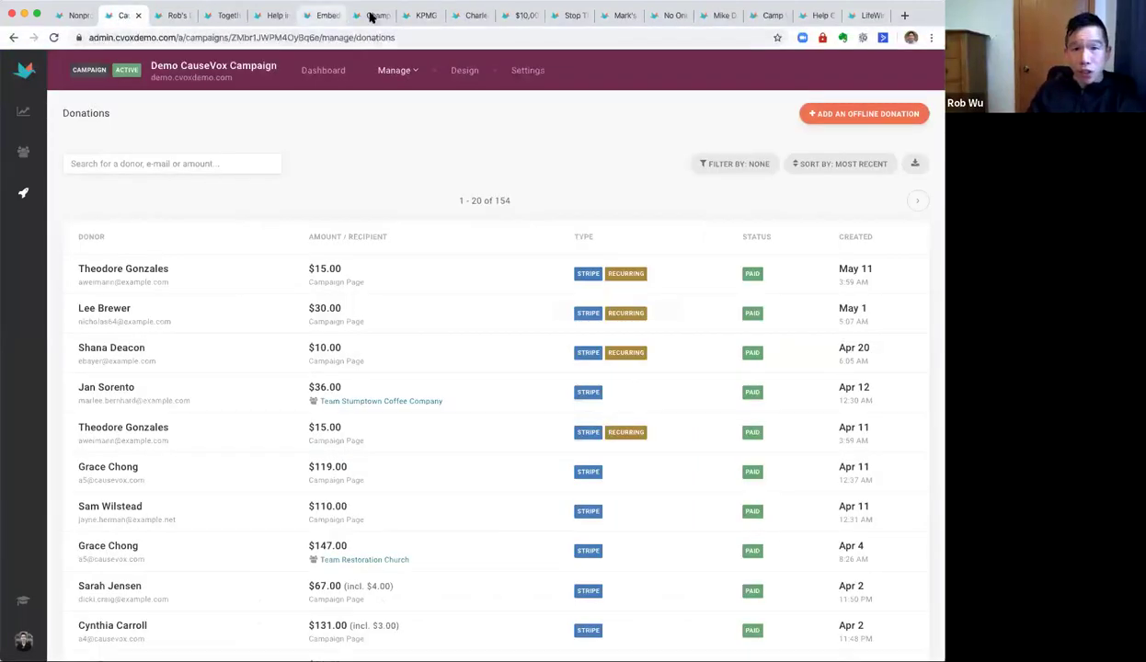
View the KPMG Virtual Food Drive page, then show the Campaigns & Donation Pages list.
click(430, 16)
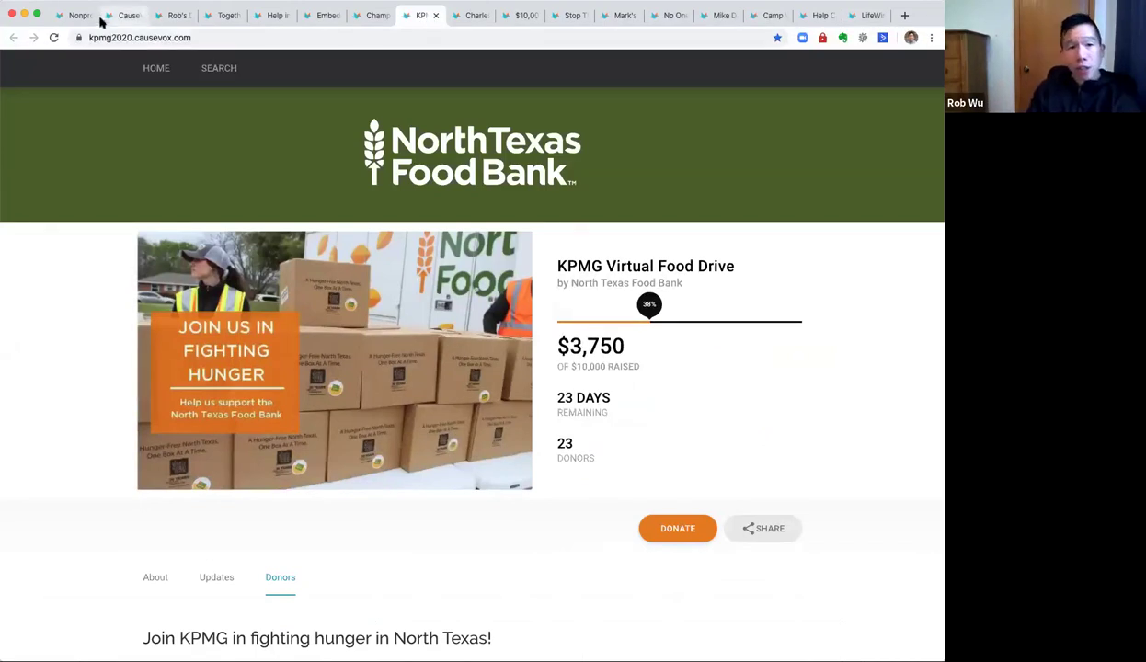
click(130, 16)
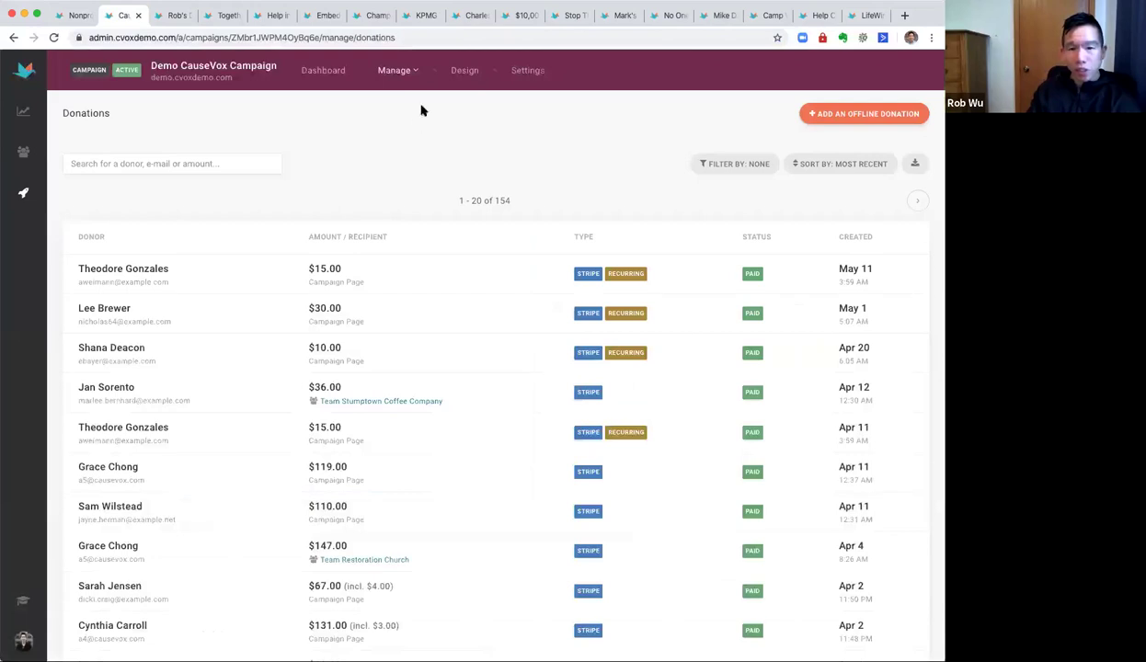
click(24, 194)
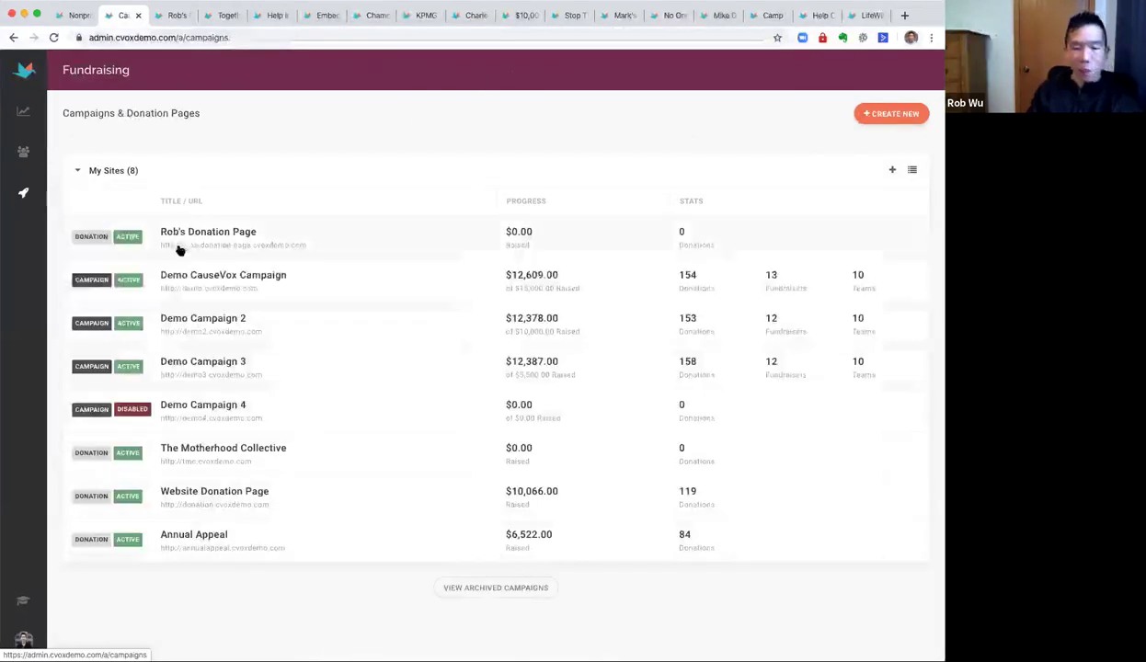
Start a new Peer-to-Peer Fundraising campaign titled 'Rob's P2P Campaign'.
click(892, 112)
click(271, 217)
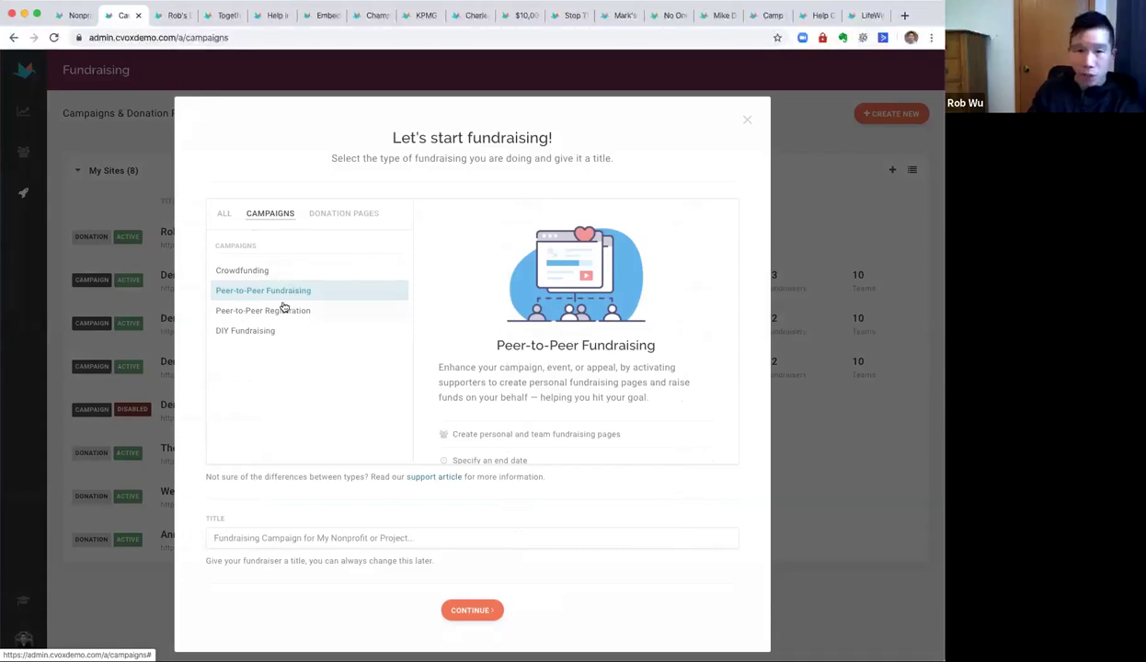
click(446, 535)
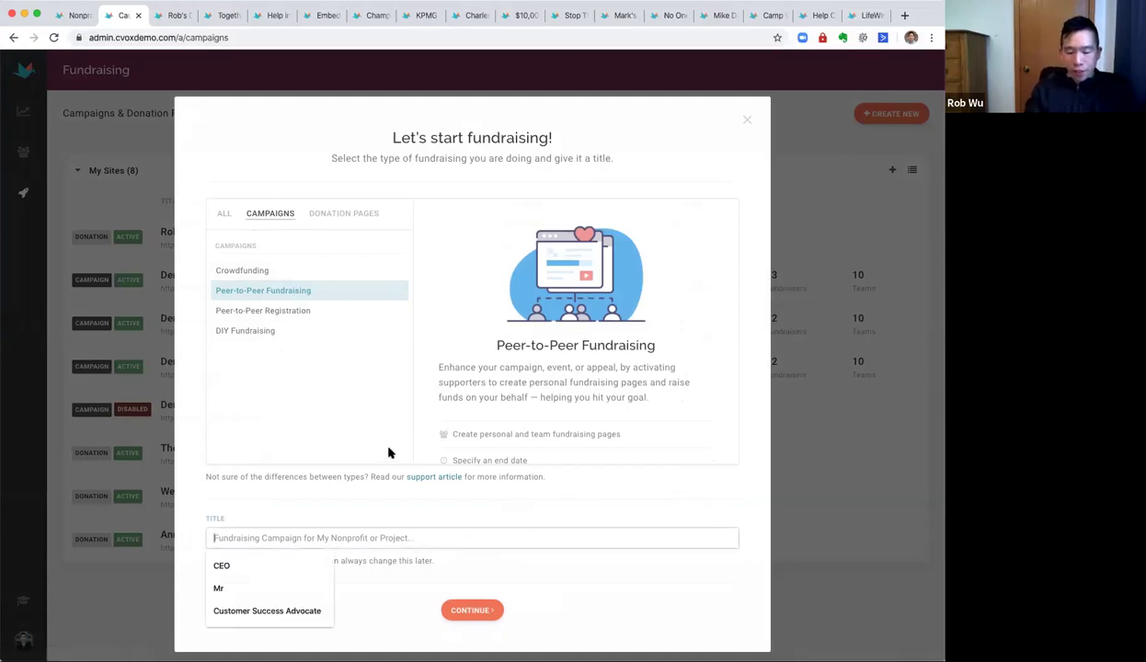
text(Rob's P2P Campaign)
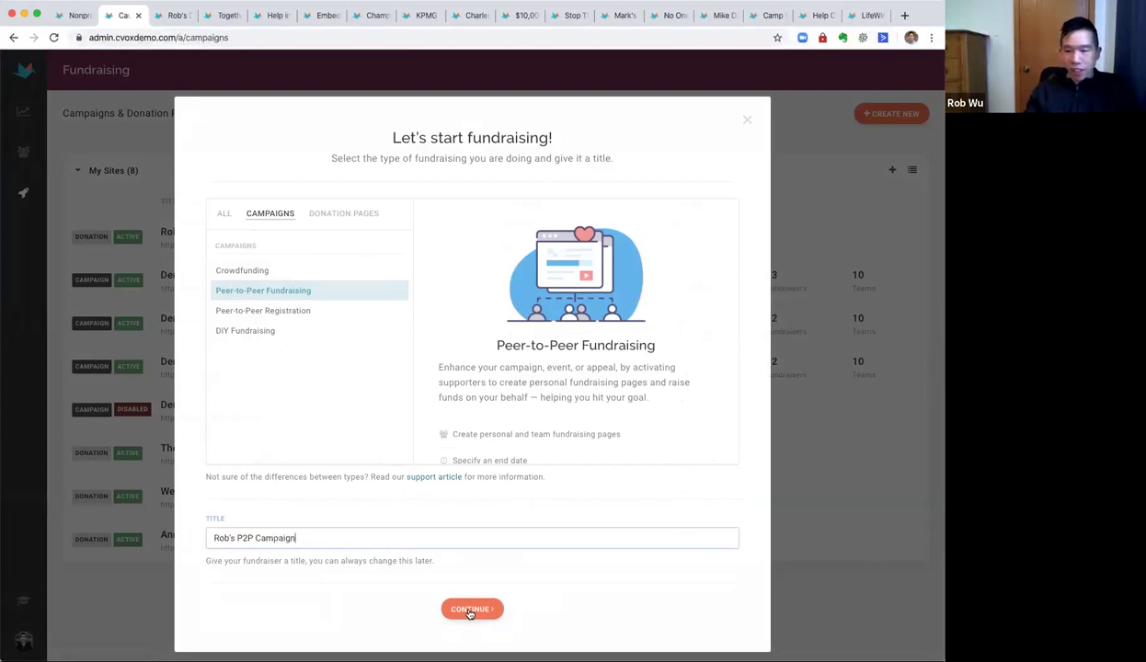
click(471, 611)
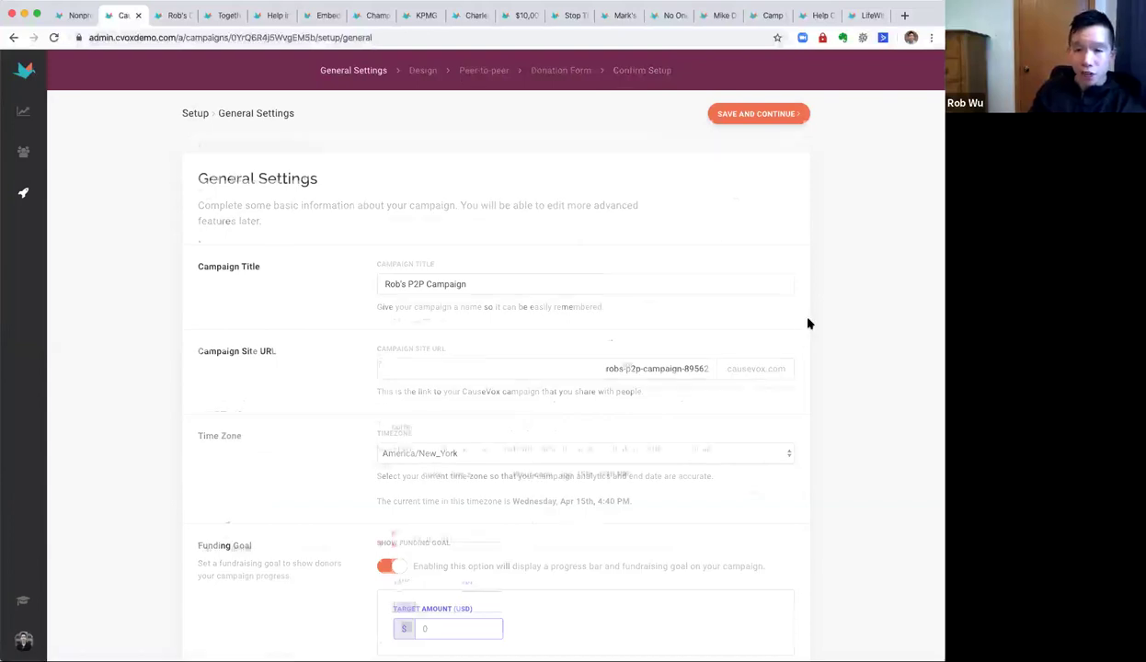
Hide the funding goal, set a 10000 target and an Apr 23, 2020 end date, then save.
scroll(808, 324, down, 3)
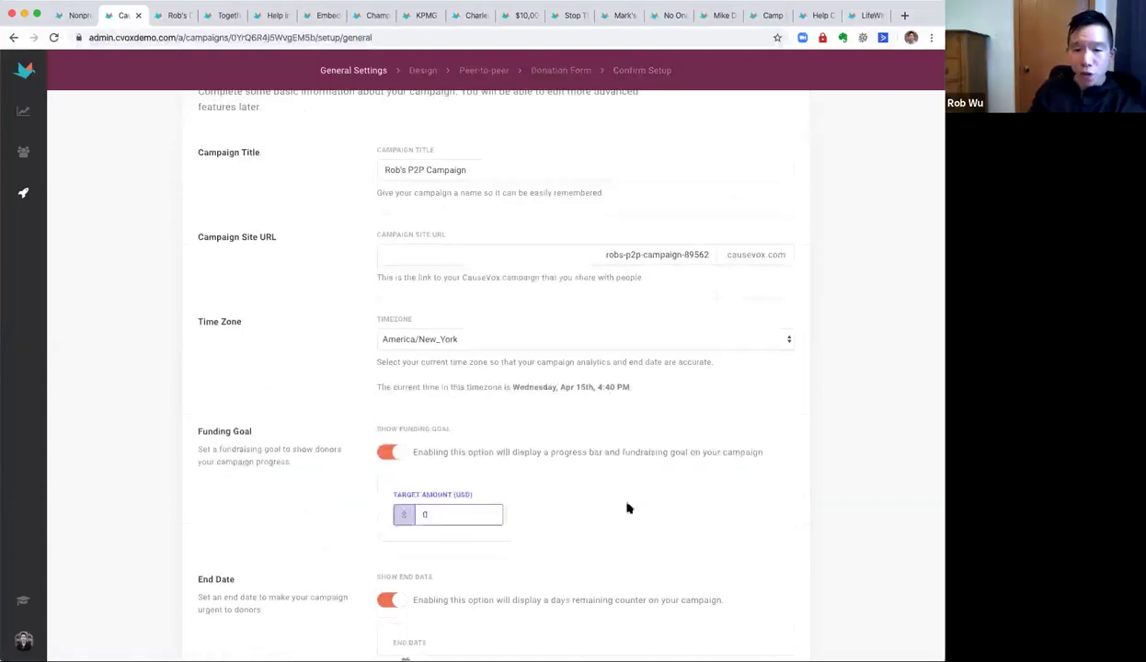
click(390, 452)
click(455, 519)
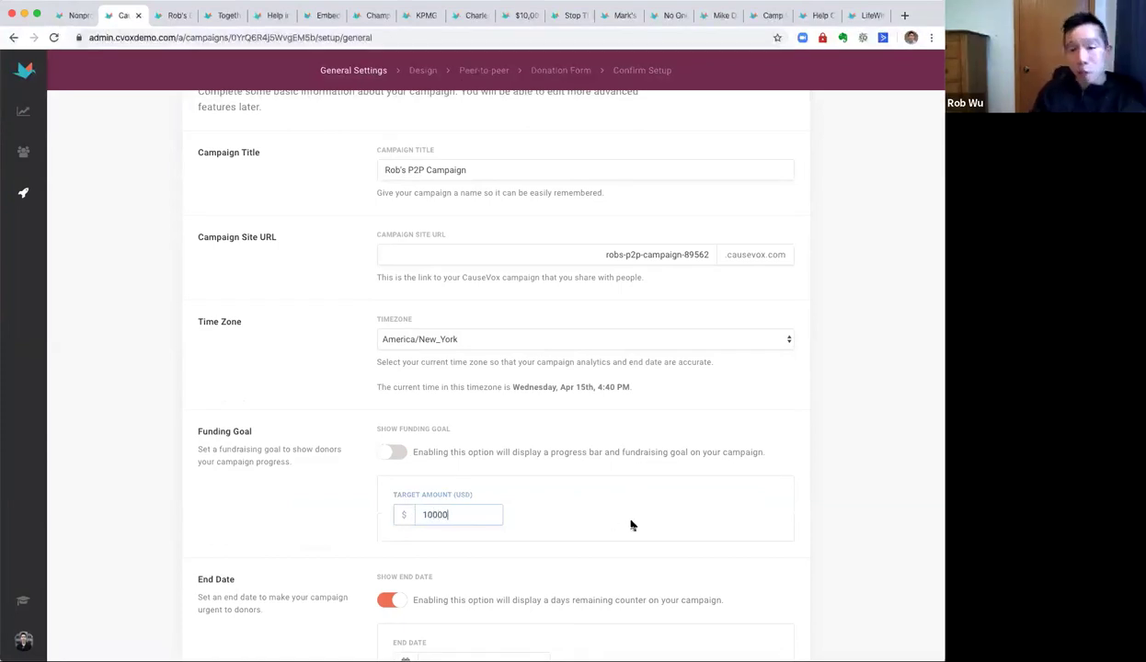
scroll(631, 526, down, 2)
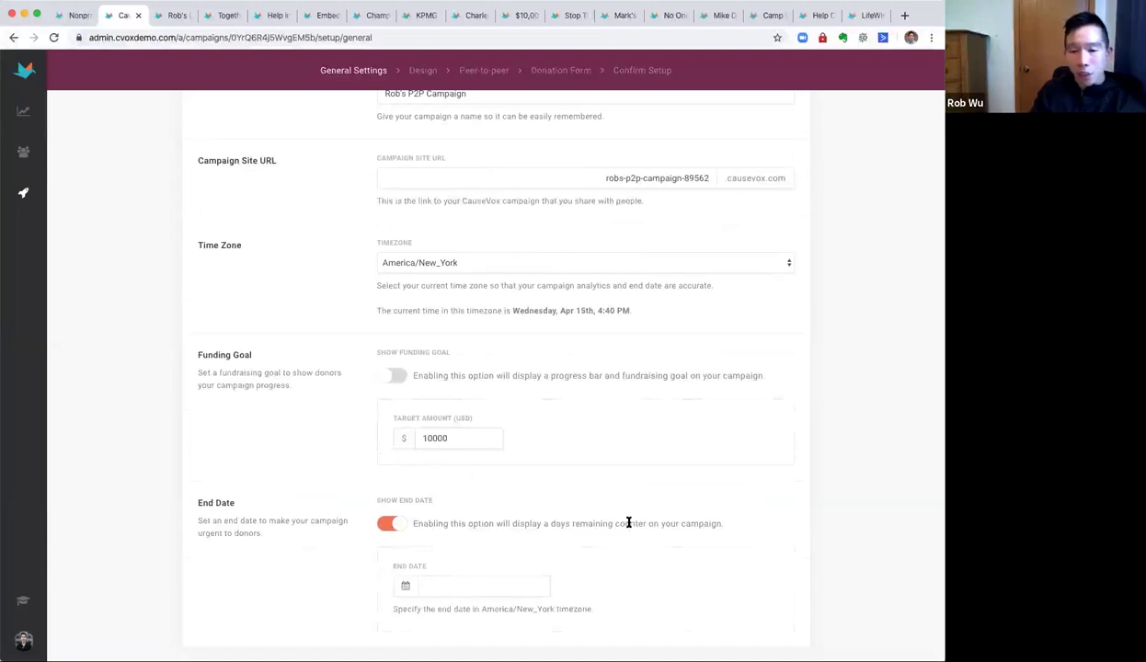
scroll(460, 530, down, 1)
click(462, 570)
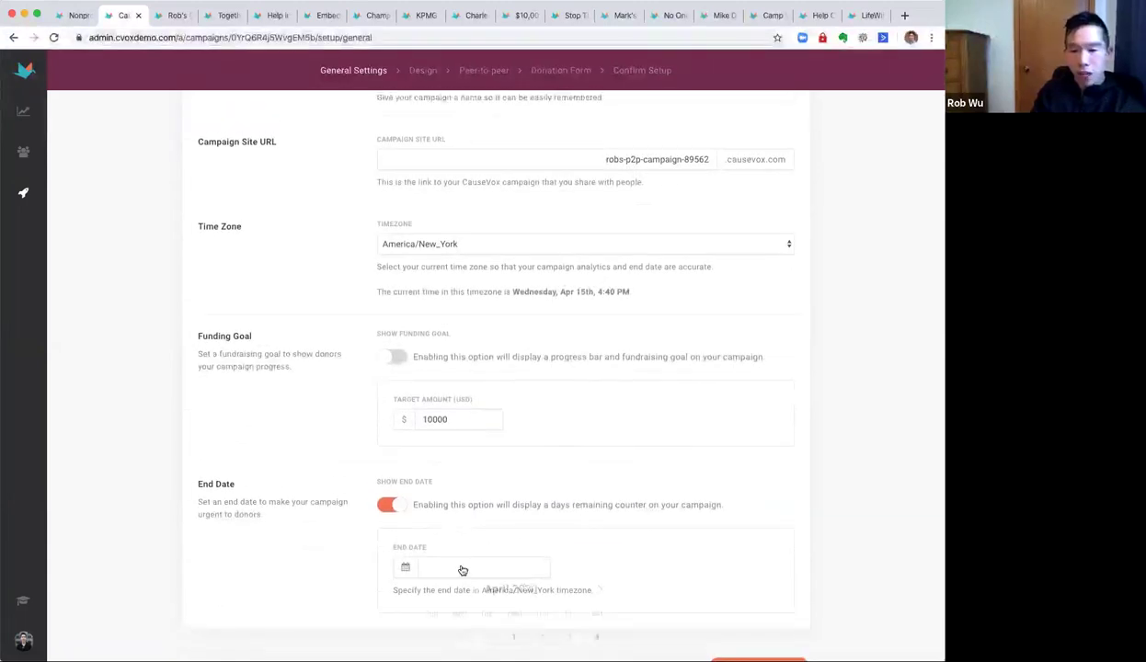
scroll(547, 577, down, 3)
click(541, 600)
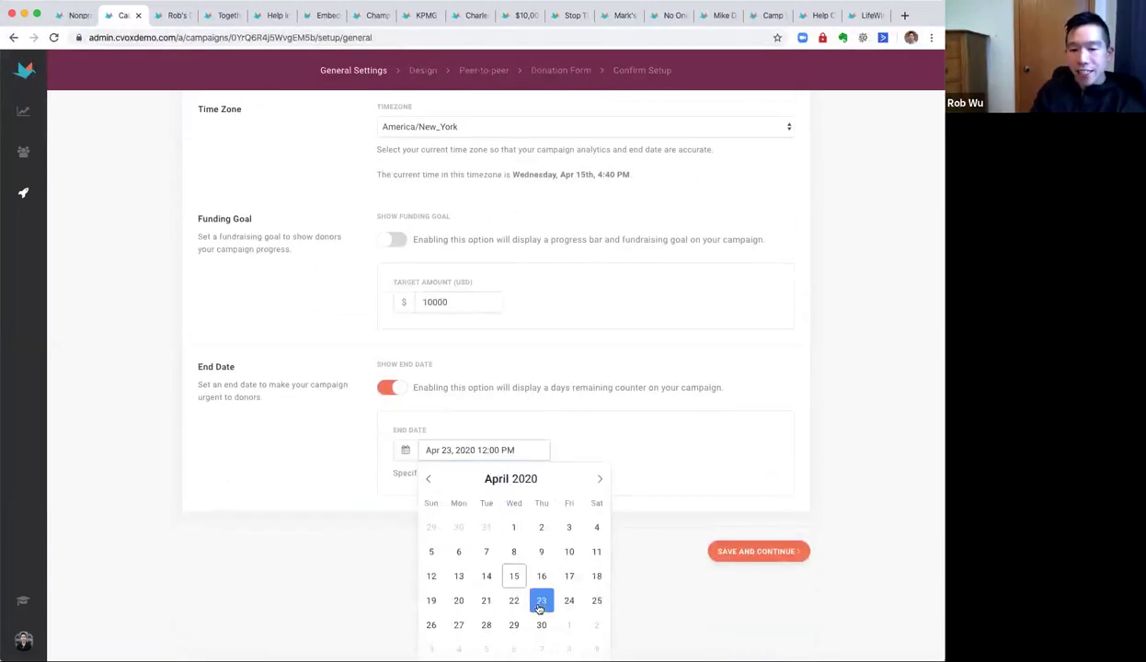
click(699, 584)
click(752, 638)
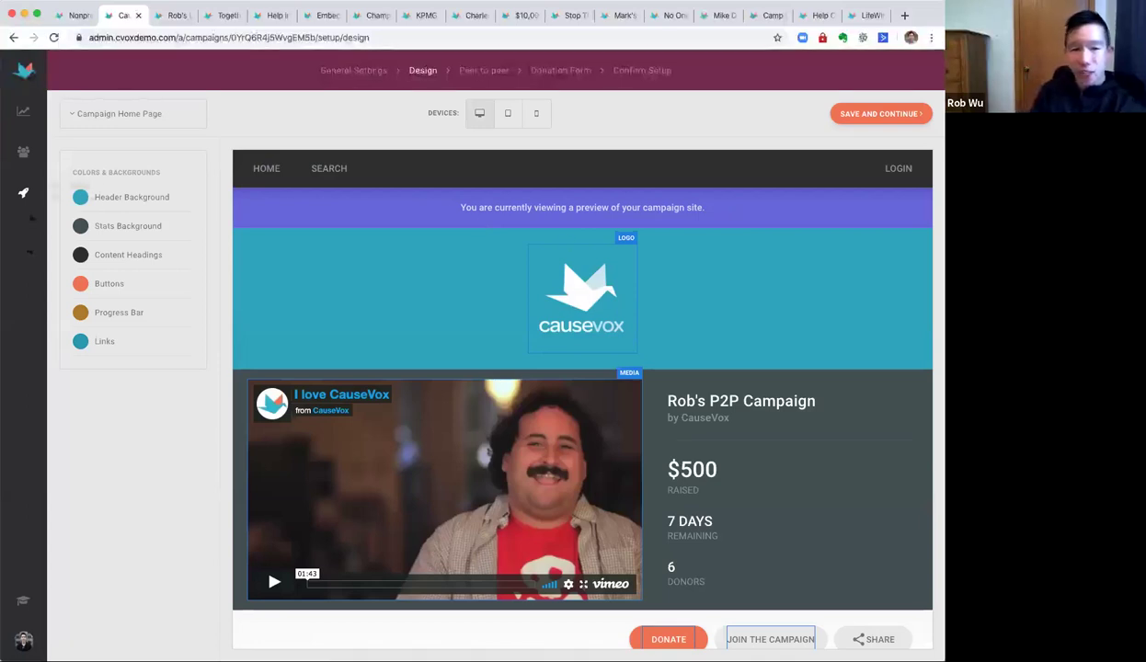
Make the header background grey, relabel the donate button 'SUPPORT US TODAY', and save the design.
click(81, 197)
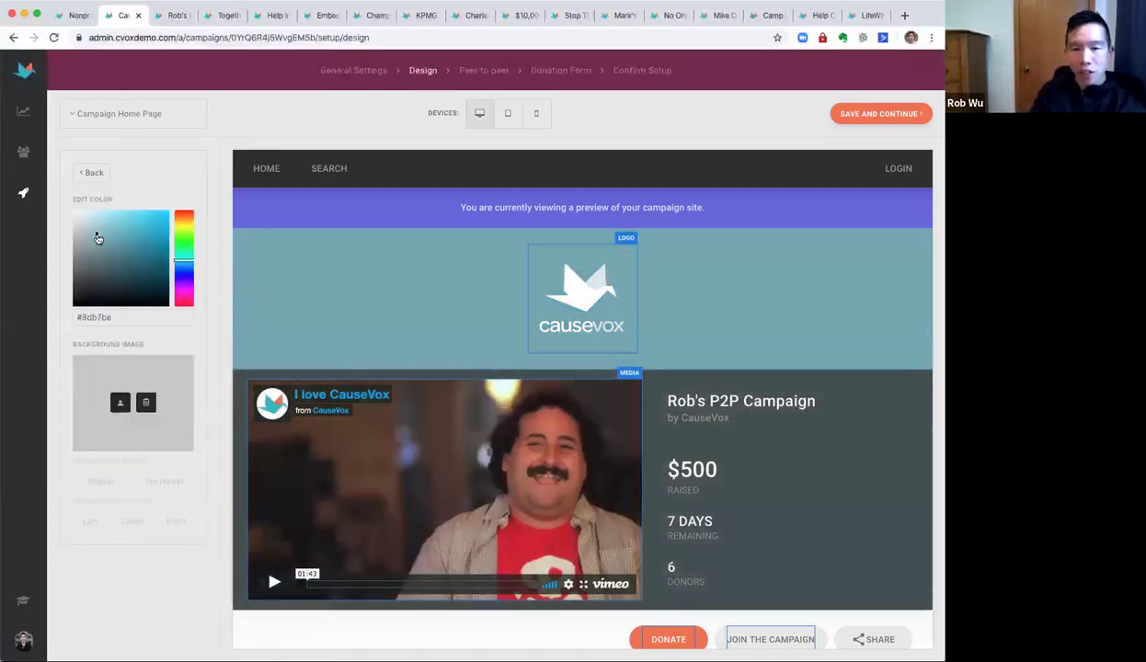
drag(99, 238, 56, 258)
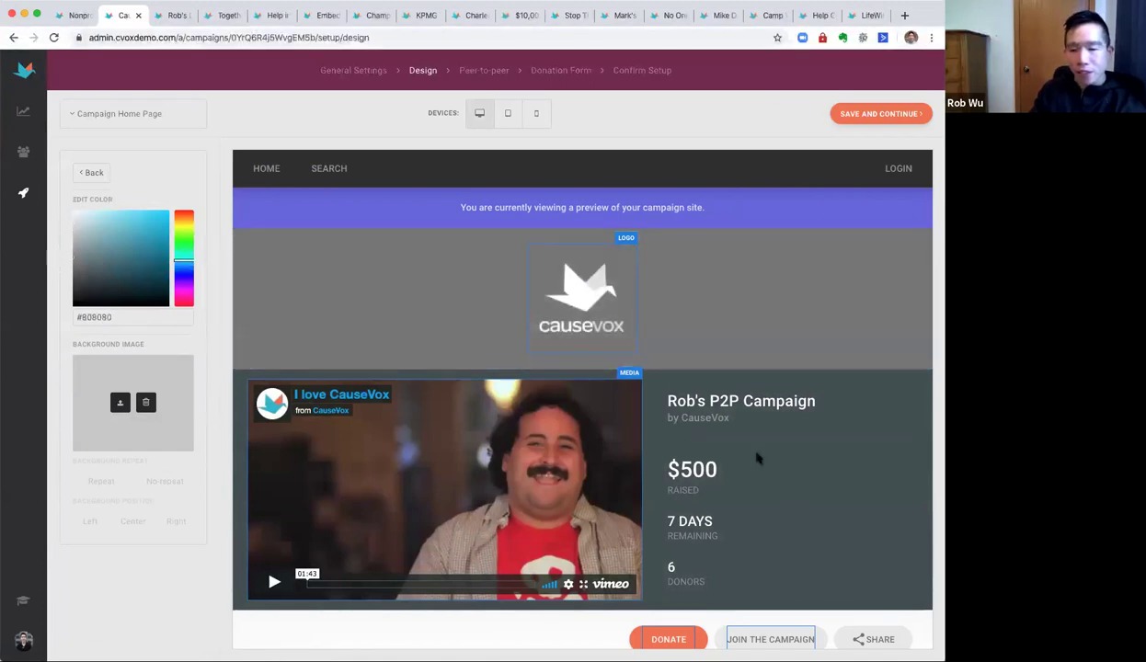
scroll(757, 457, down, 5)
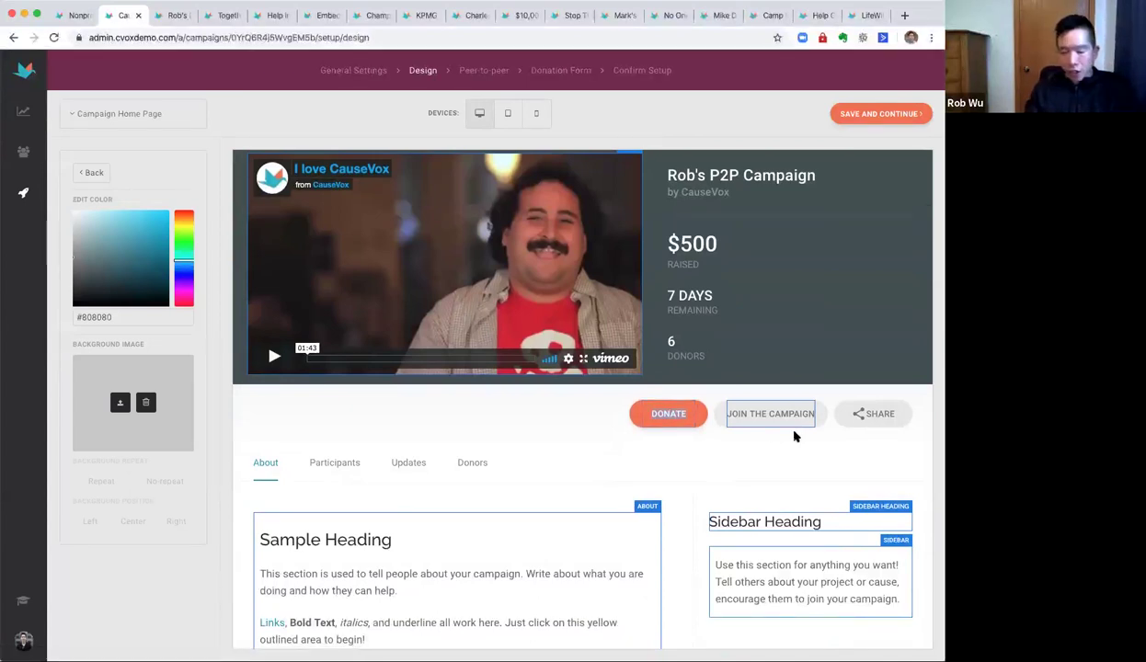
text(SUPPORT US TODAY)
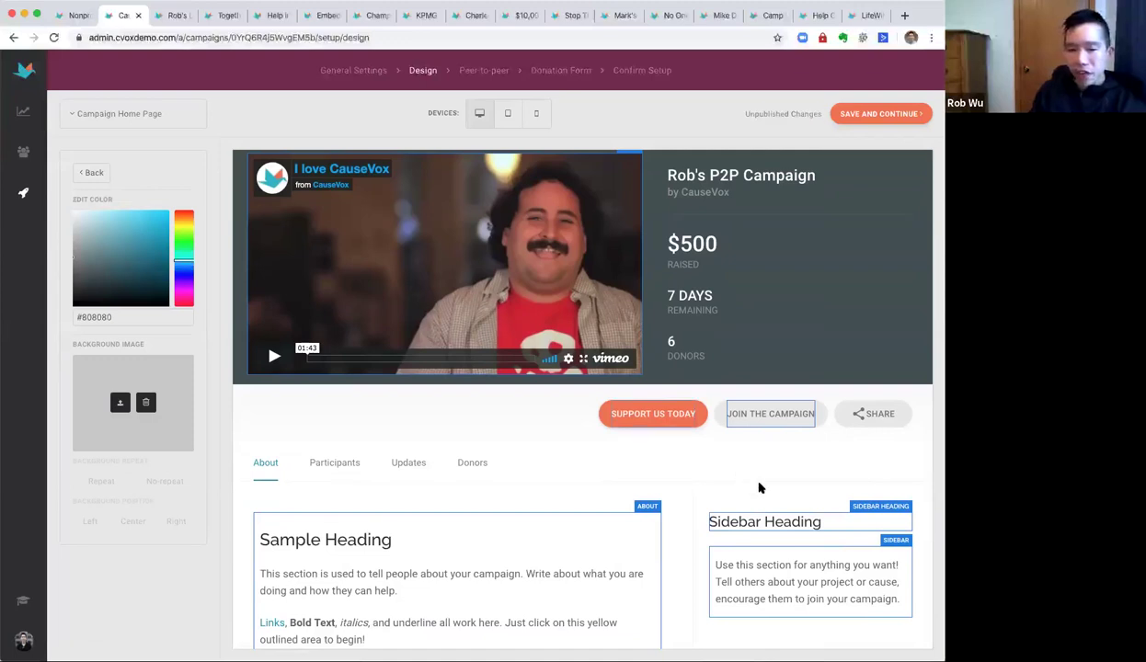
scroll(760, 486, down, 3)
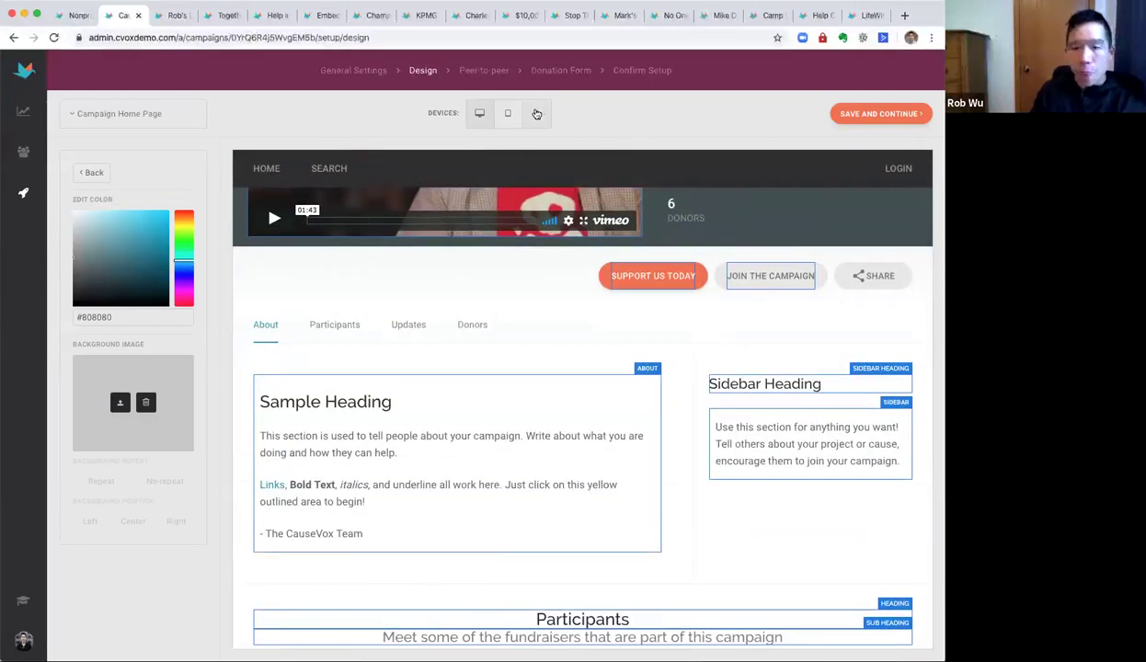
click(529, 111)
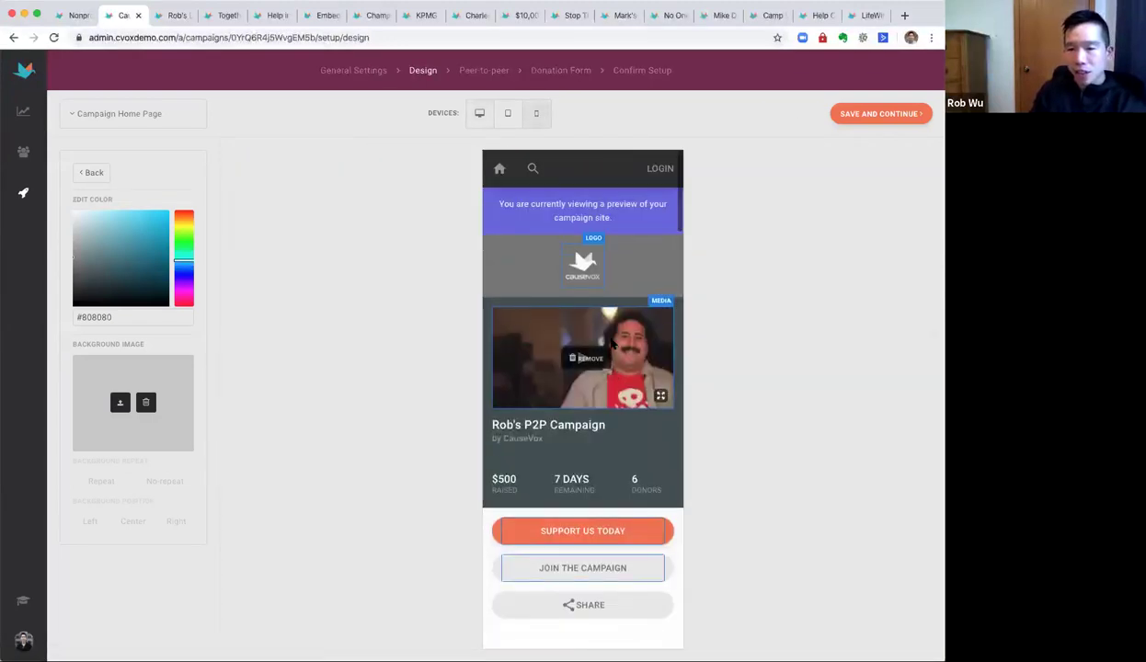
click(479, 115)
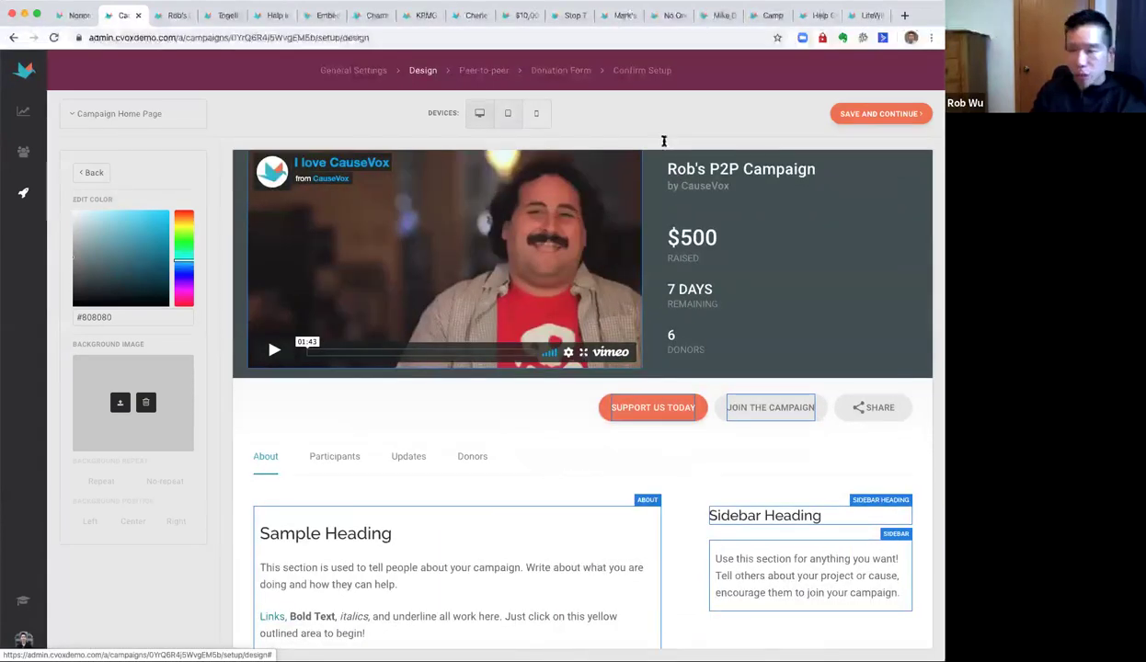
click(851, 116)
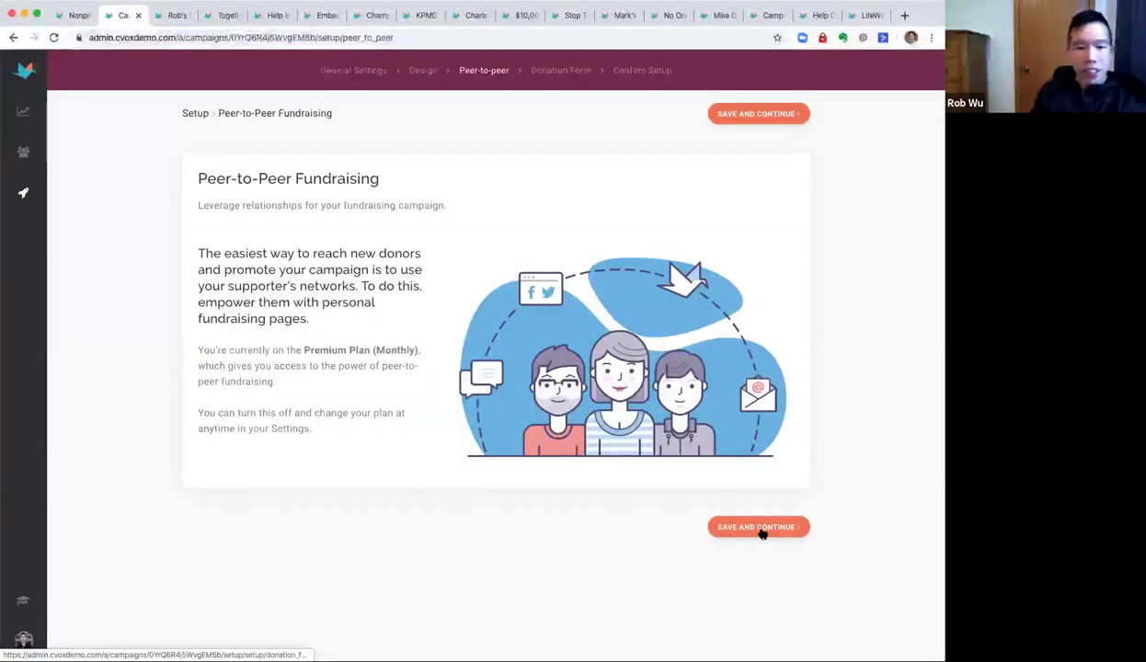
Save the peer-to-peer and donation form setup steps and dismiss the Saved banner.
click(760, 529)
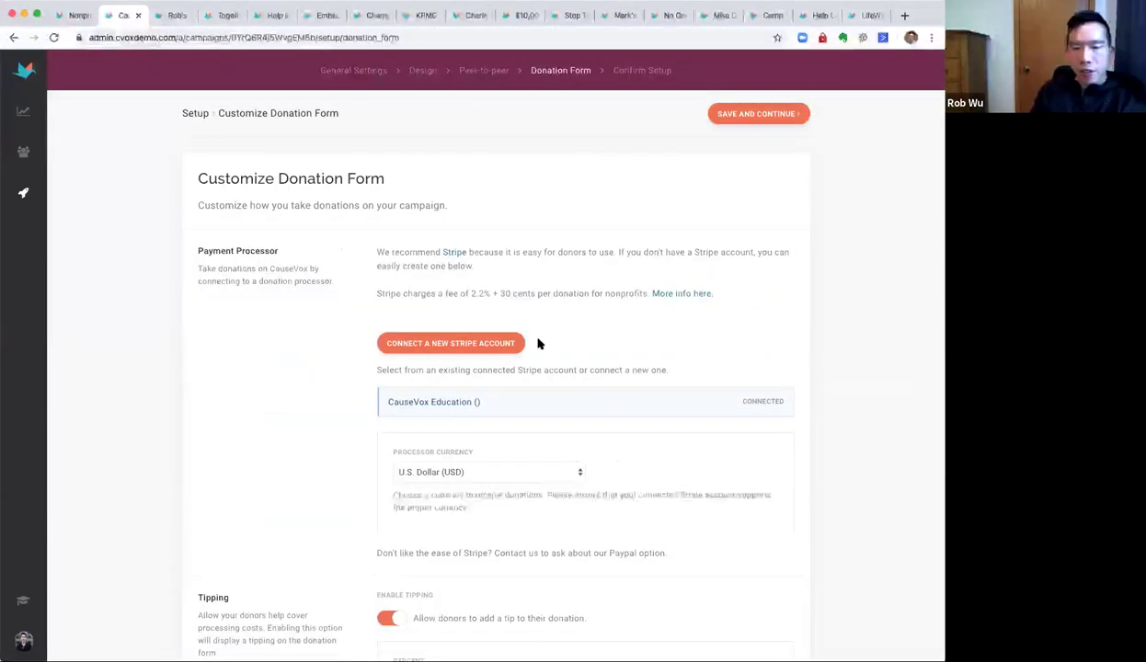
scroll(676, 406, down, 2)
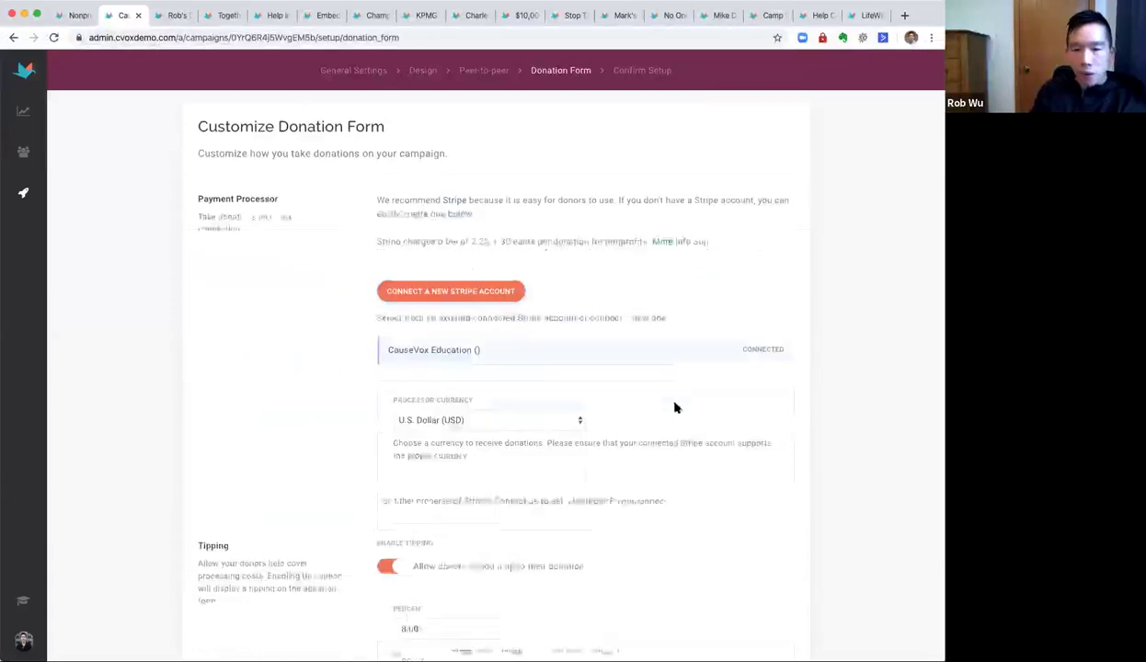
scroll(816, 462, down, 2)
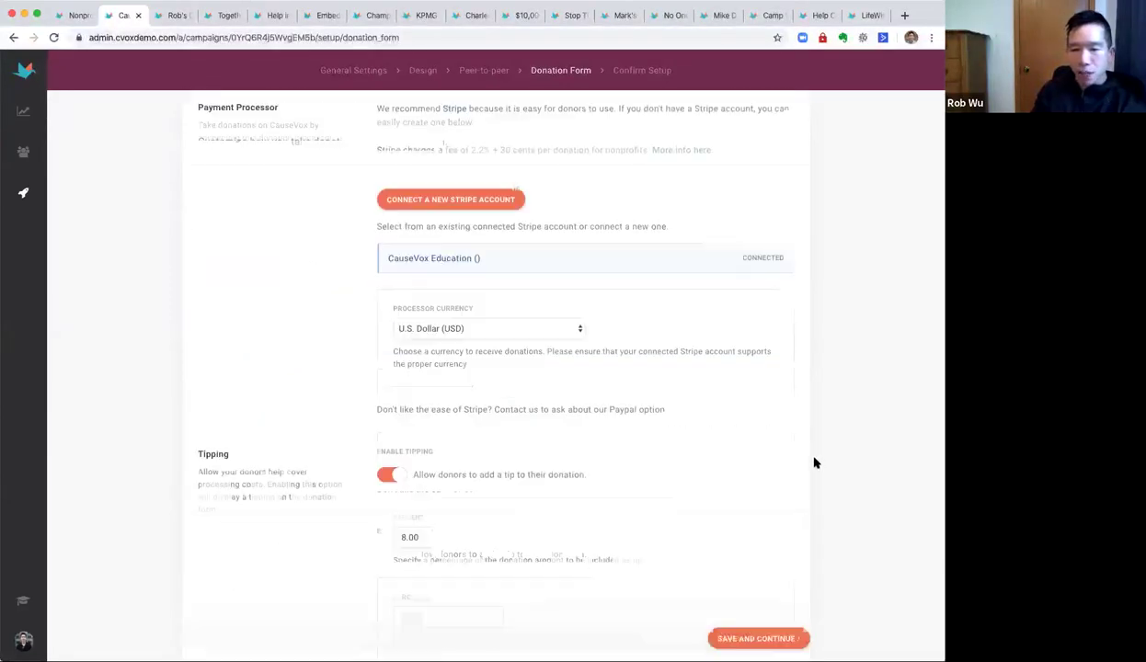
click(774, 644)
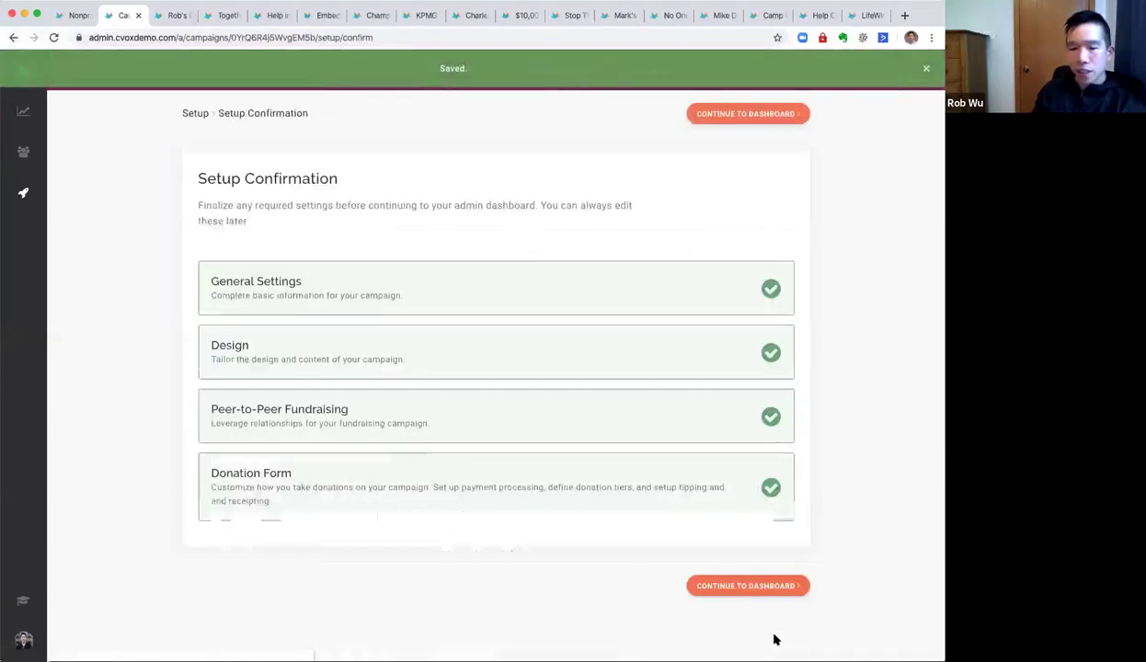
click(923, 69)
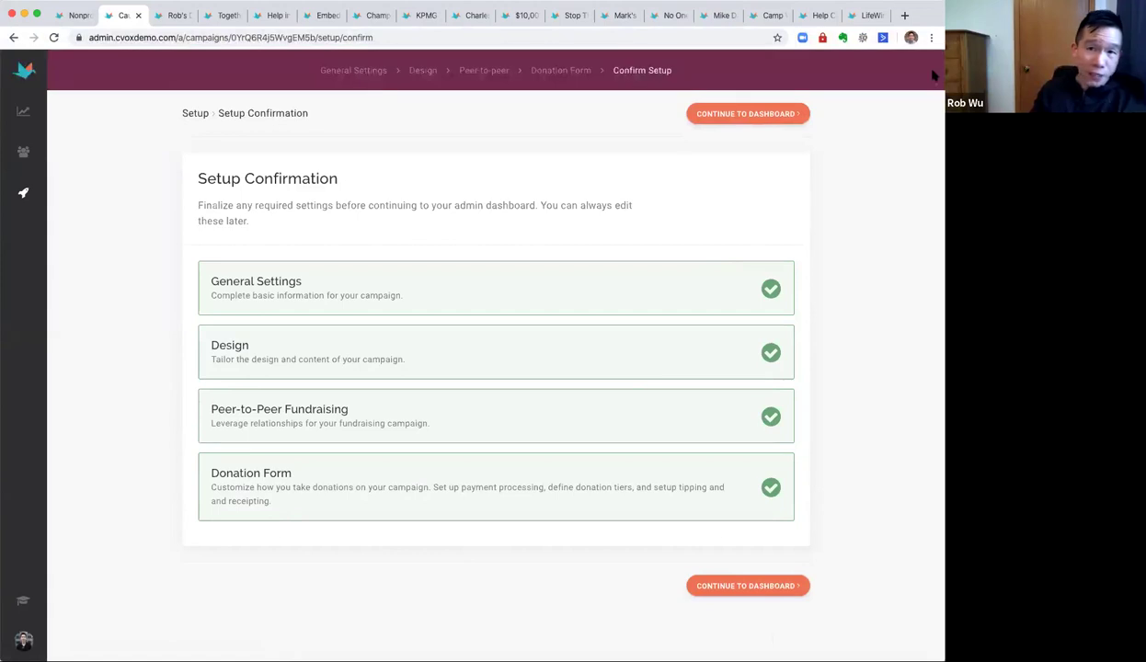
From the campaign dashboard, switch the Campaign Status on and launch Rob's P2P Campaign.
click(791, 113)
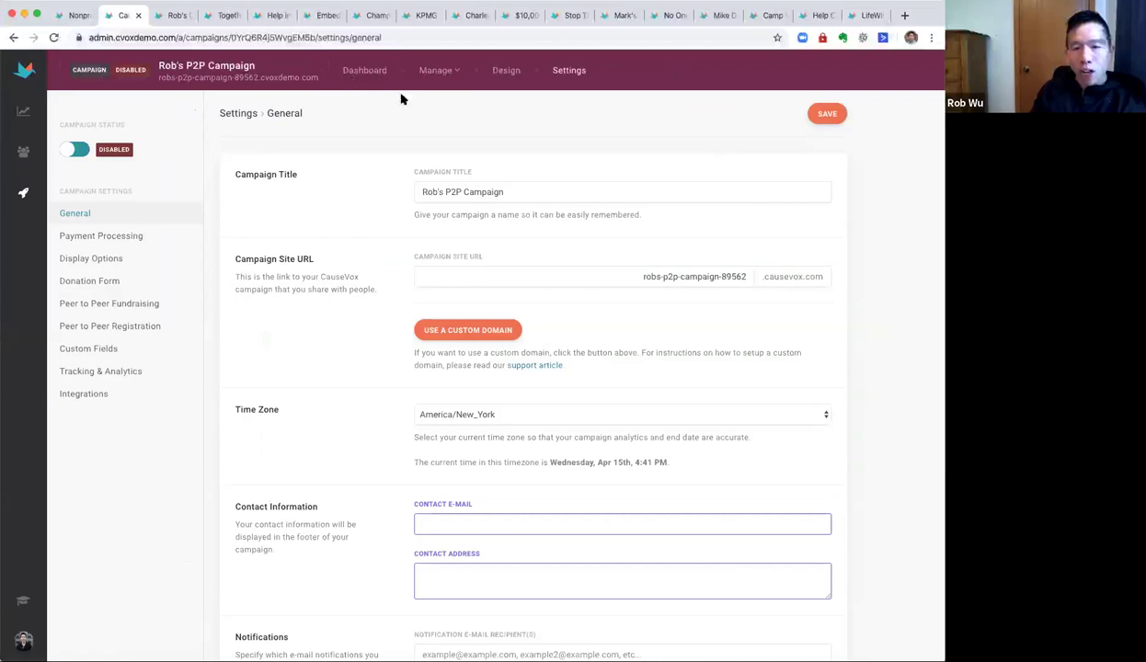
click(73, 154)
scroll(629, 368, down, 10)
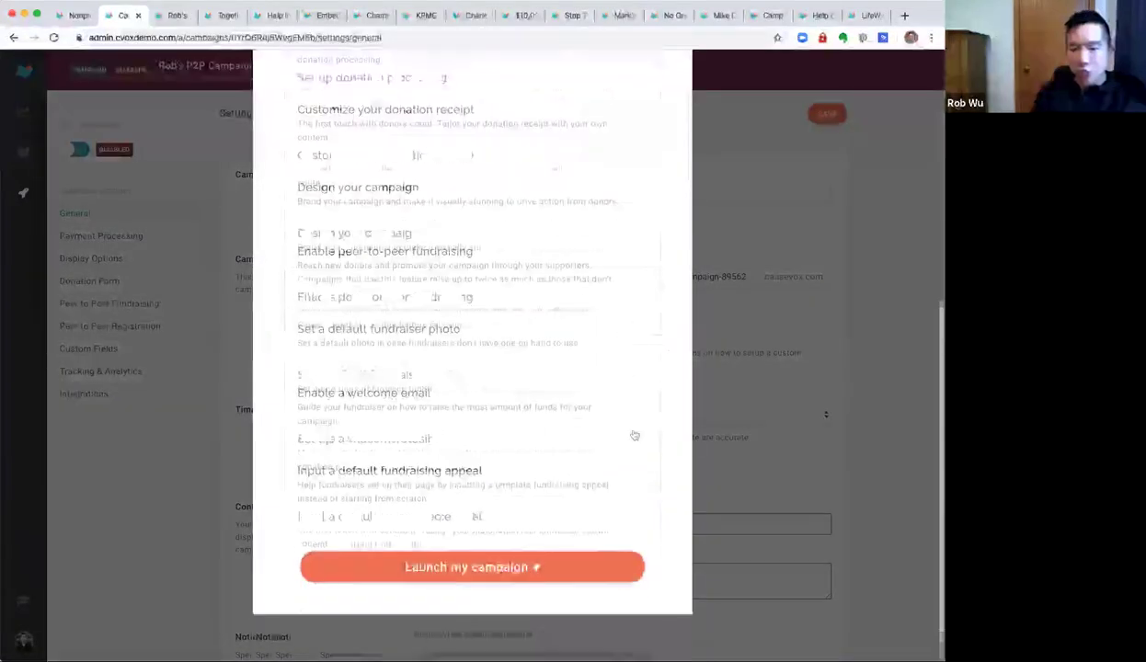
click(544, 575)
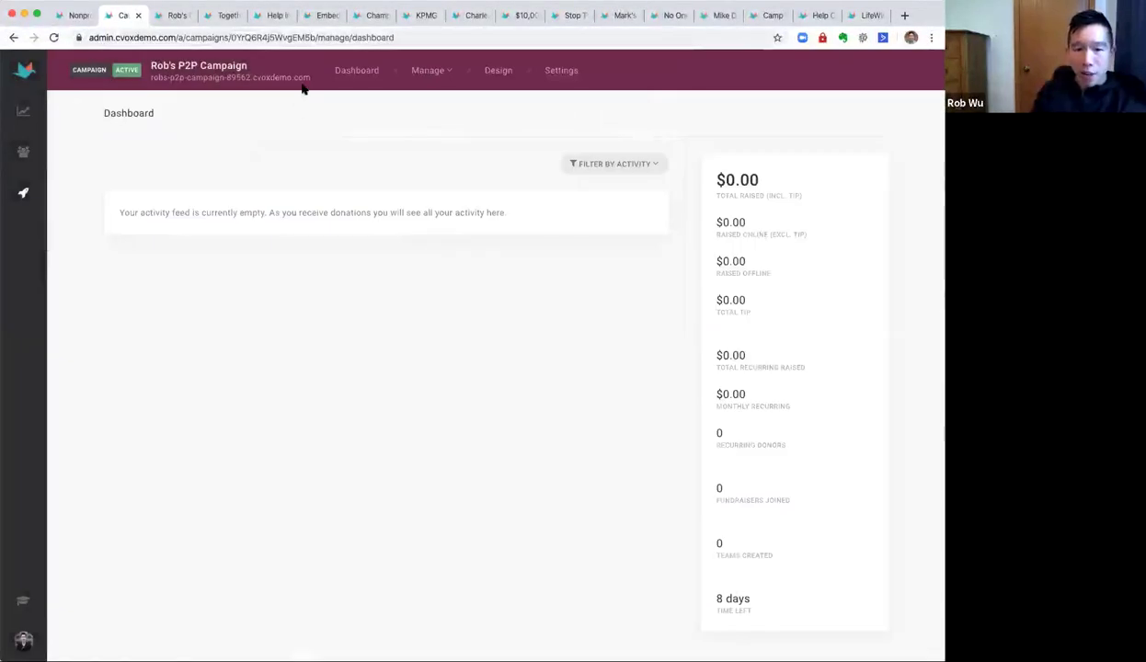
right_click(301, 83)
click(335, 85)
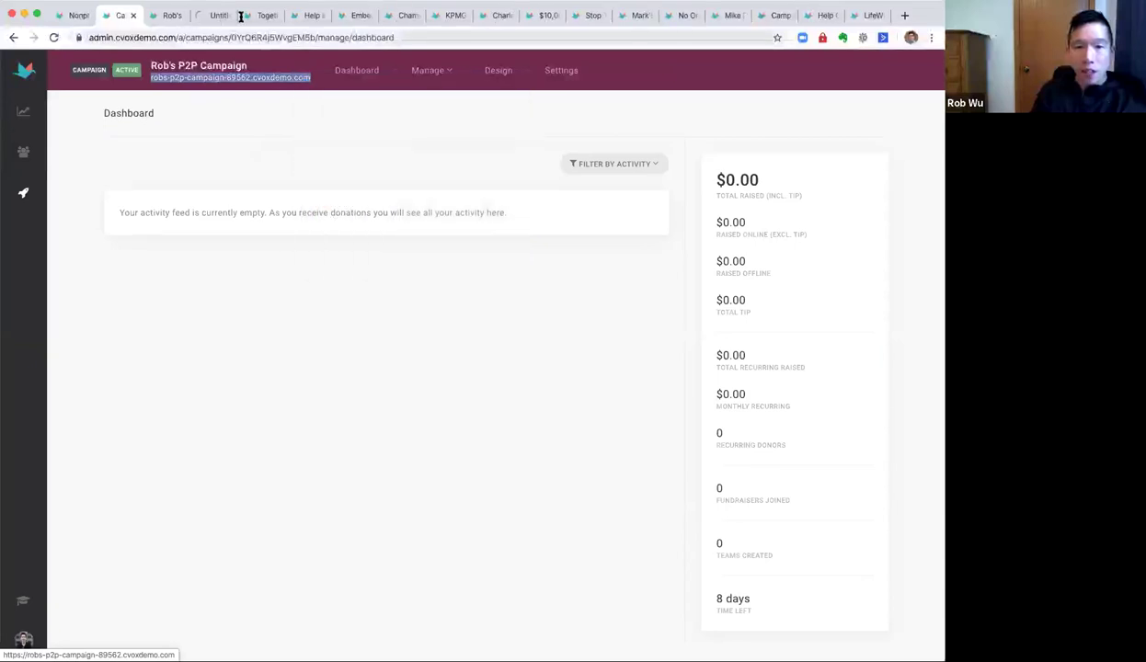
click(211, 16)
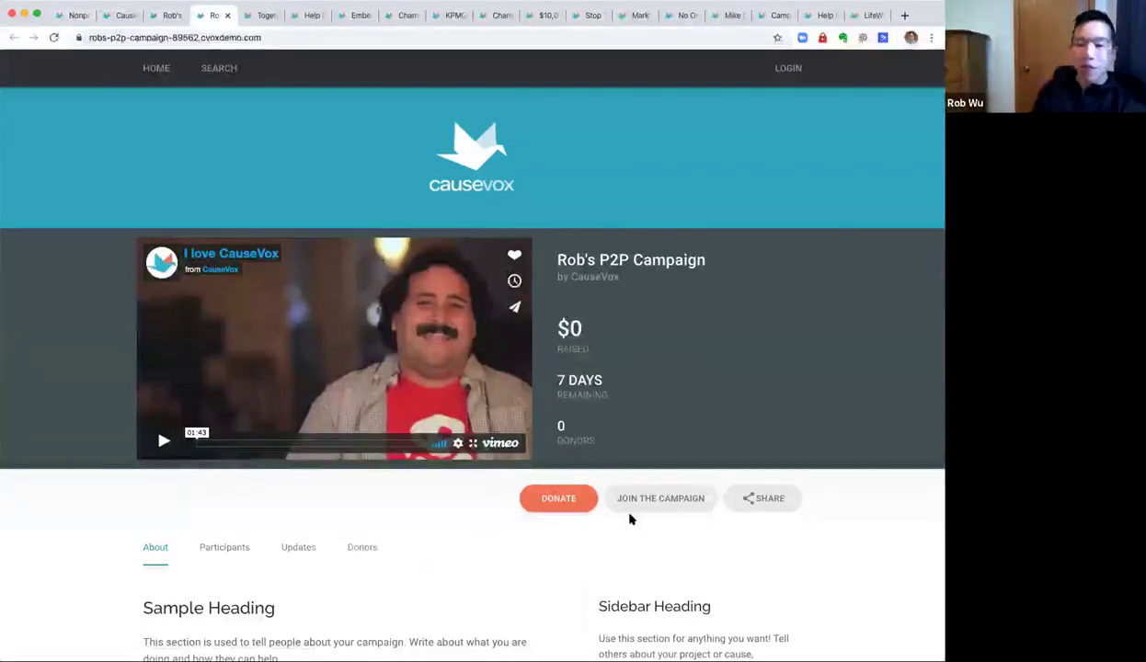
scroll(598, 478, down, 2)
click(563, 414)
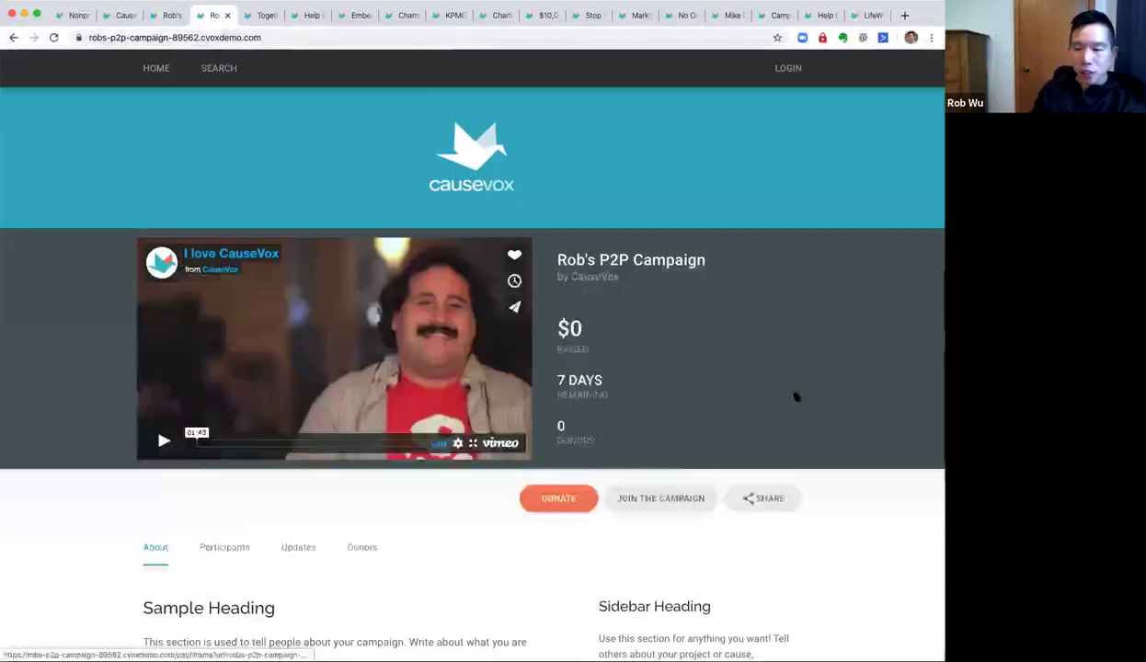
click(913, 74)
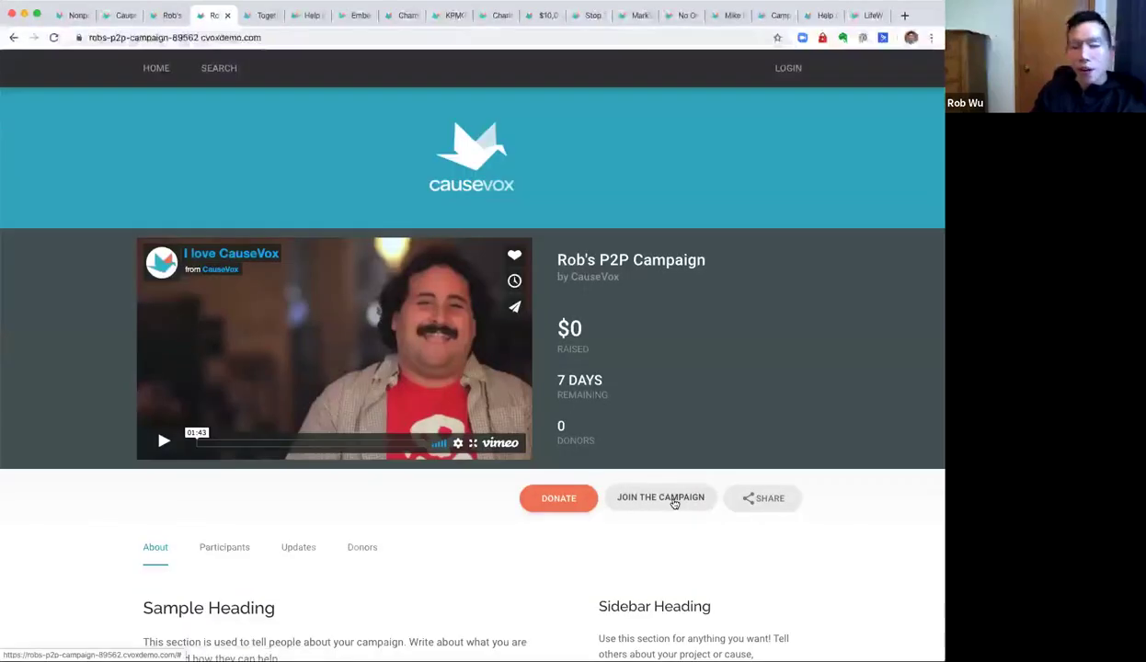
click(674, 504)
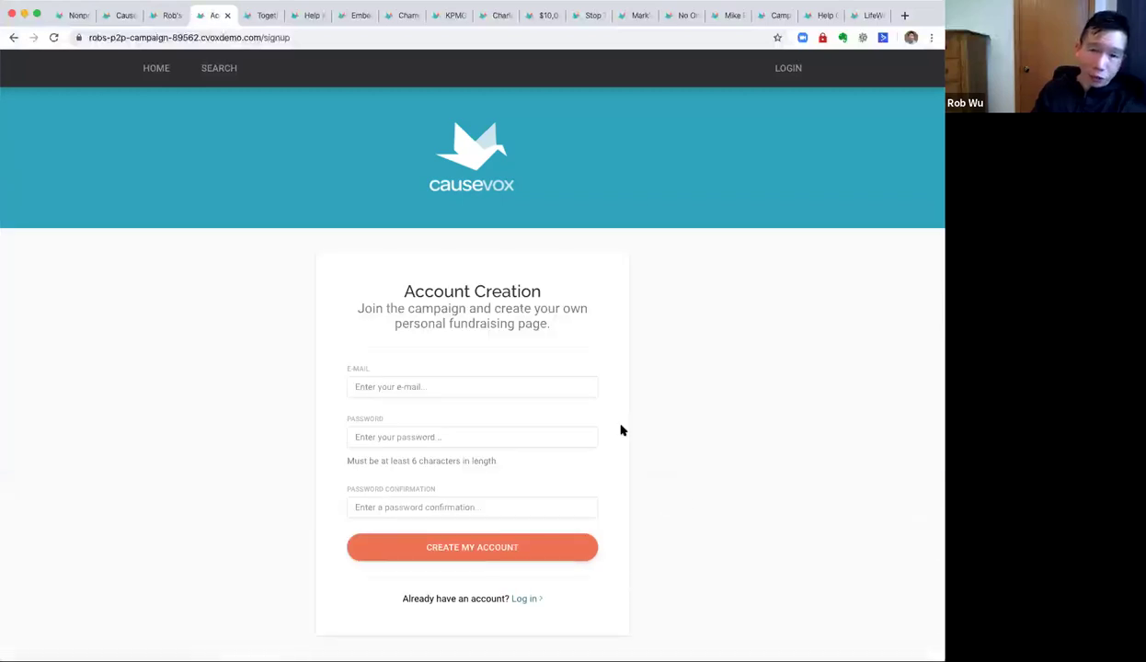
click(13, 39)
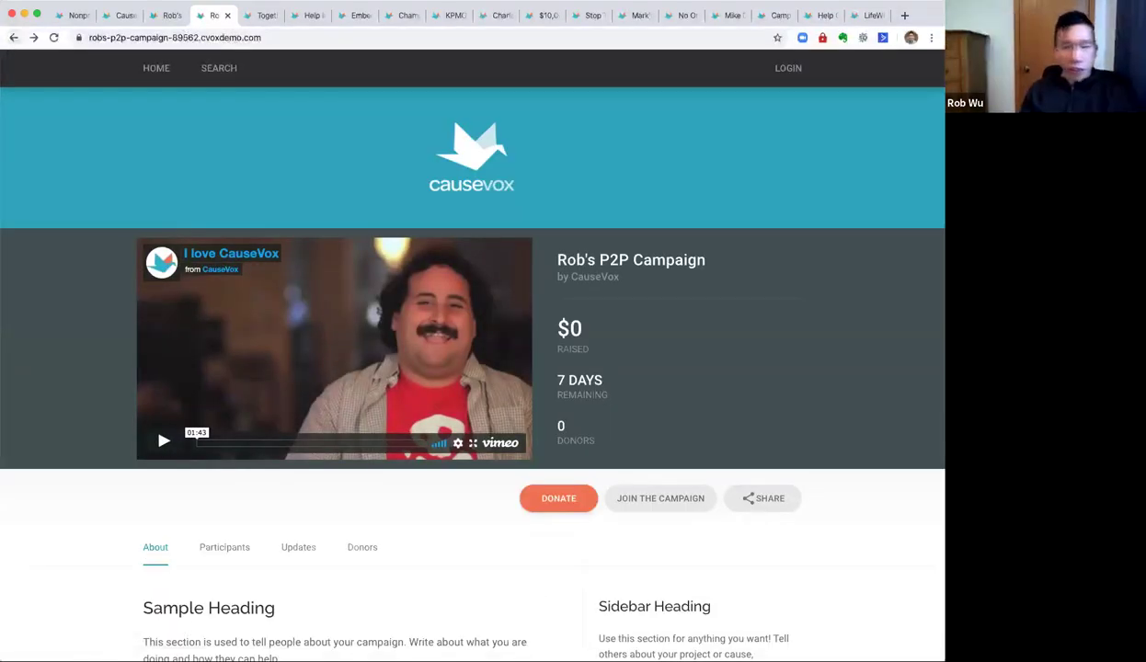
click(121, 16)
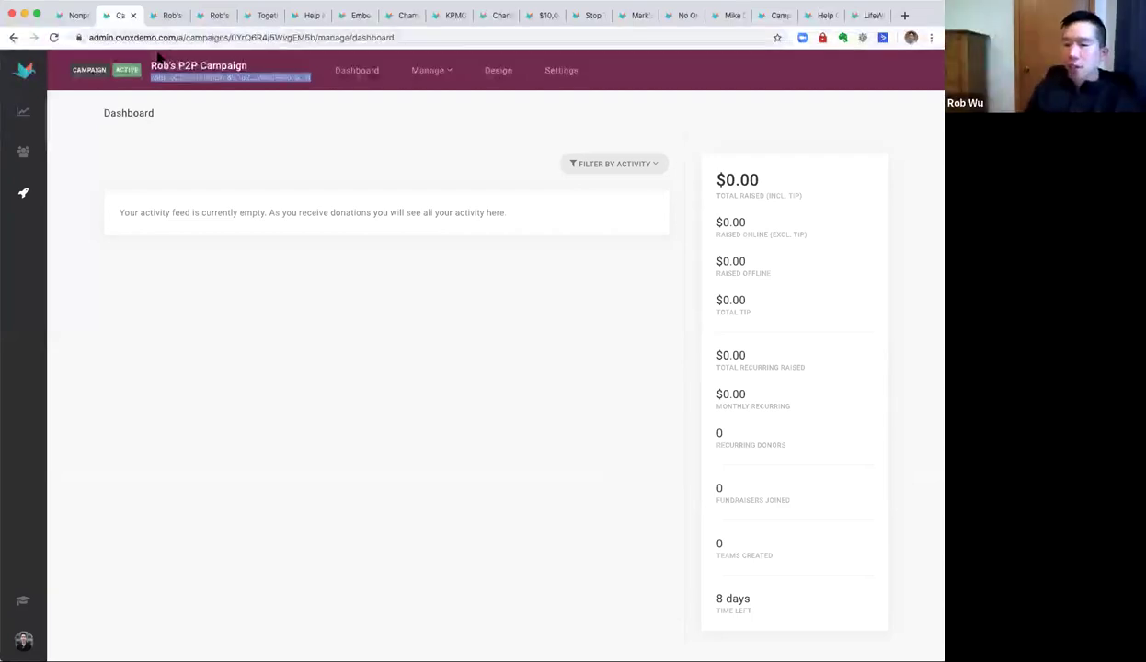
Open the Demo CauseVox Campaign's Donations list and the $30.00 recurring donation's details.
click(454, 128)
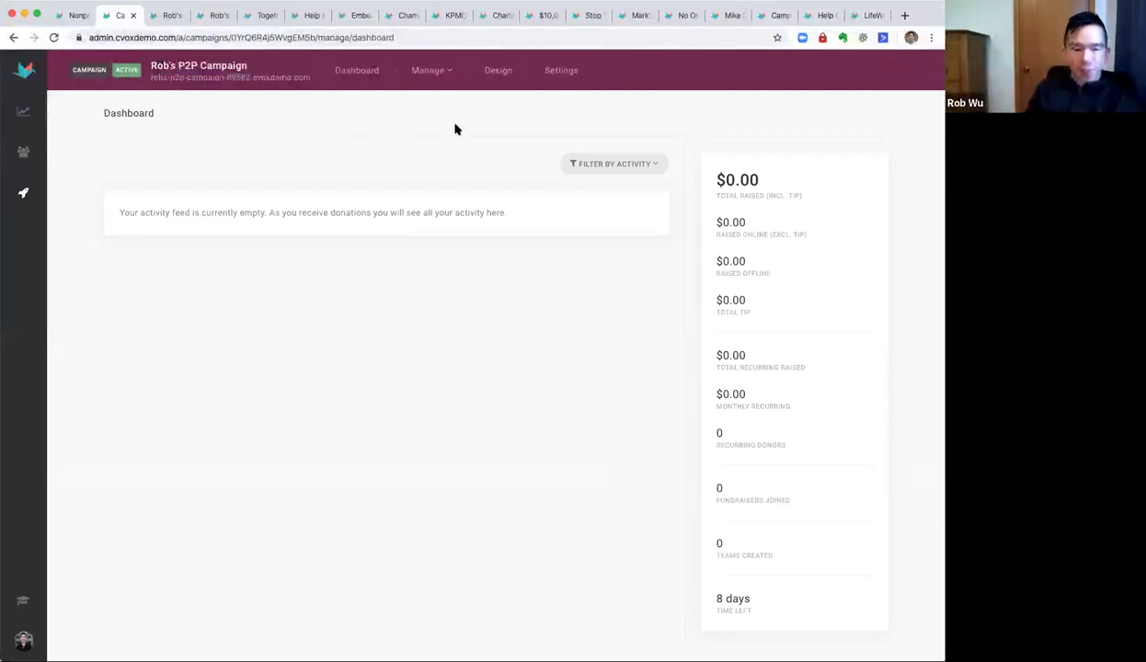
click(37, 190)
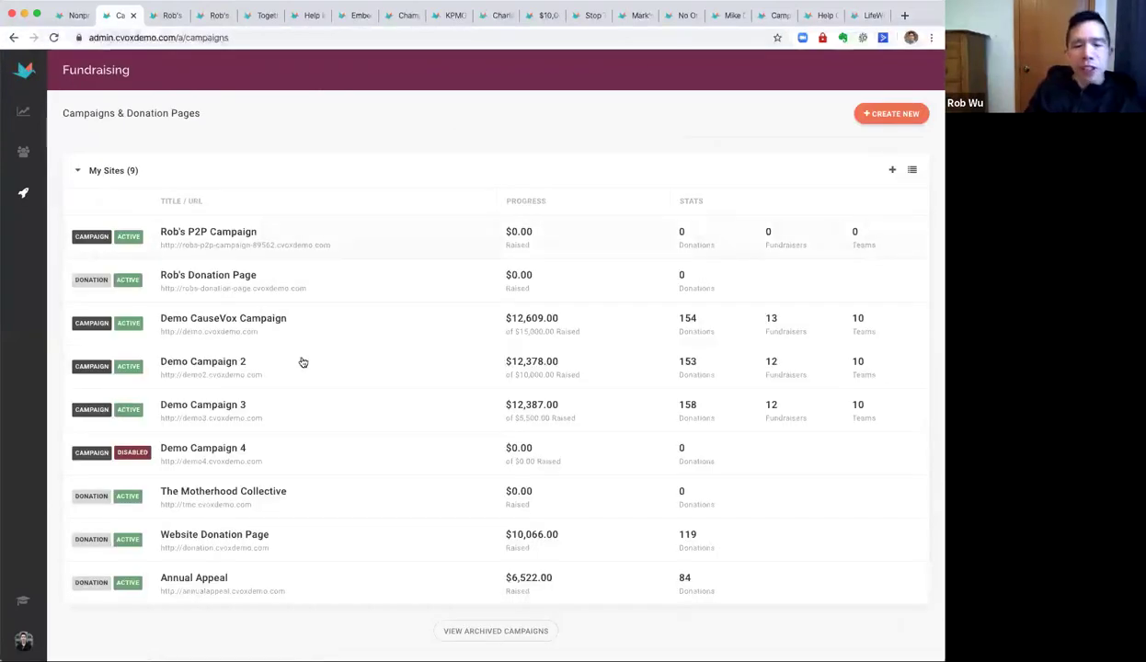
click(274, 319)
mouse_move(394, 74)
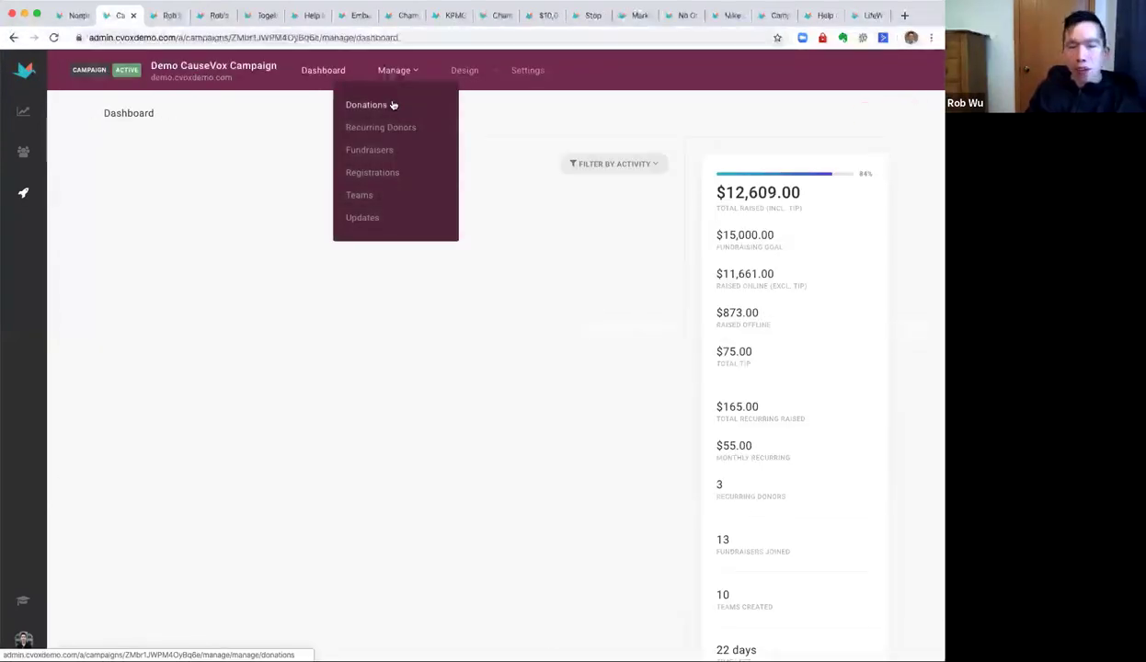
click(388, 105)
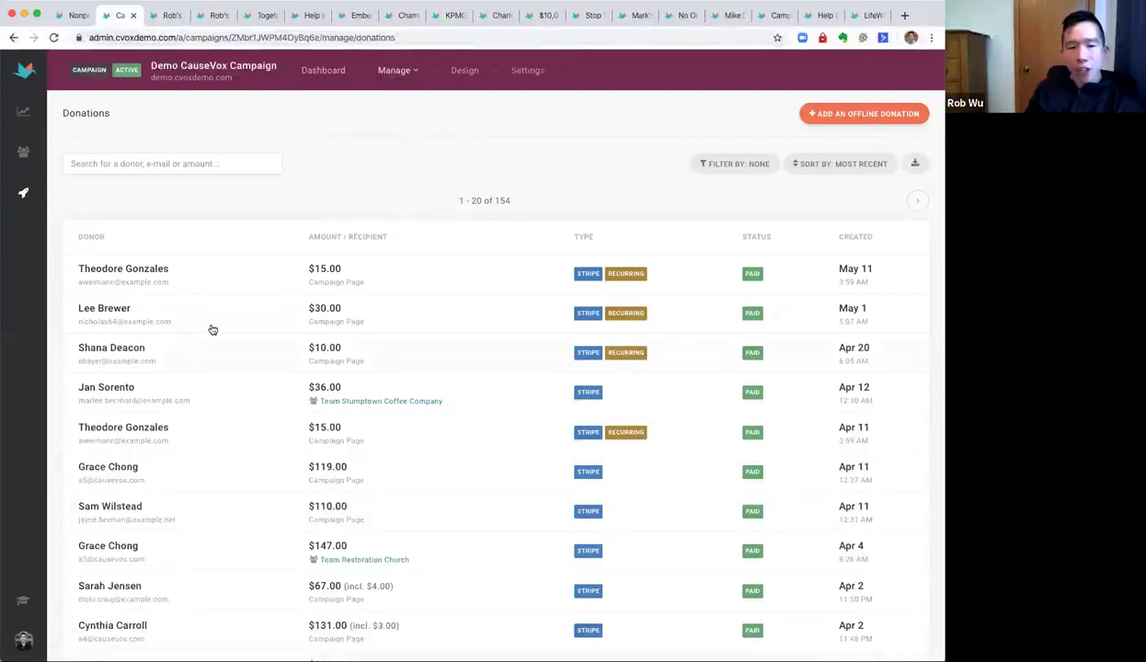
click(212, 327)
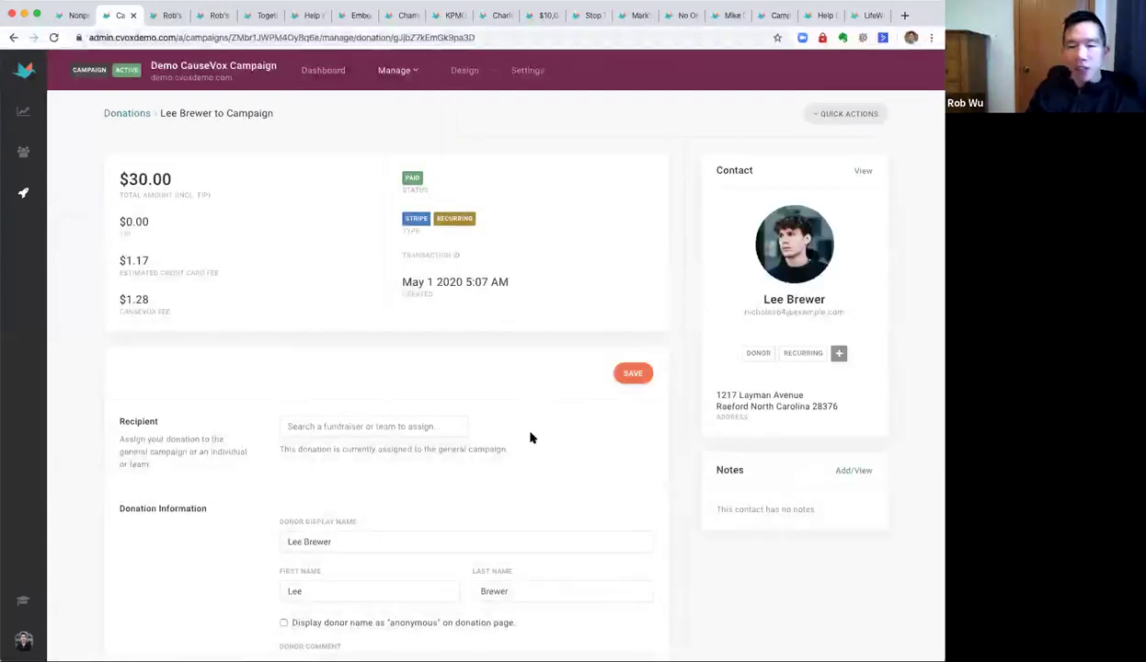
Scroll to the donor's Contact Information and highlight the Address (Line 1) text.
scroll(528, 436, down, 10)
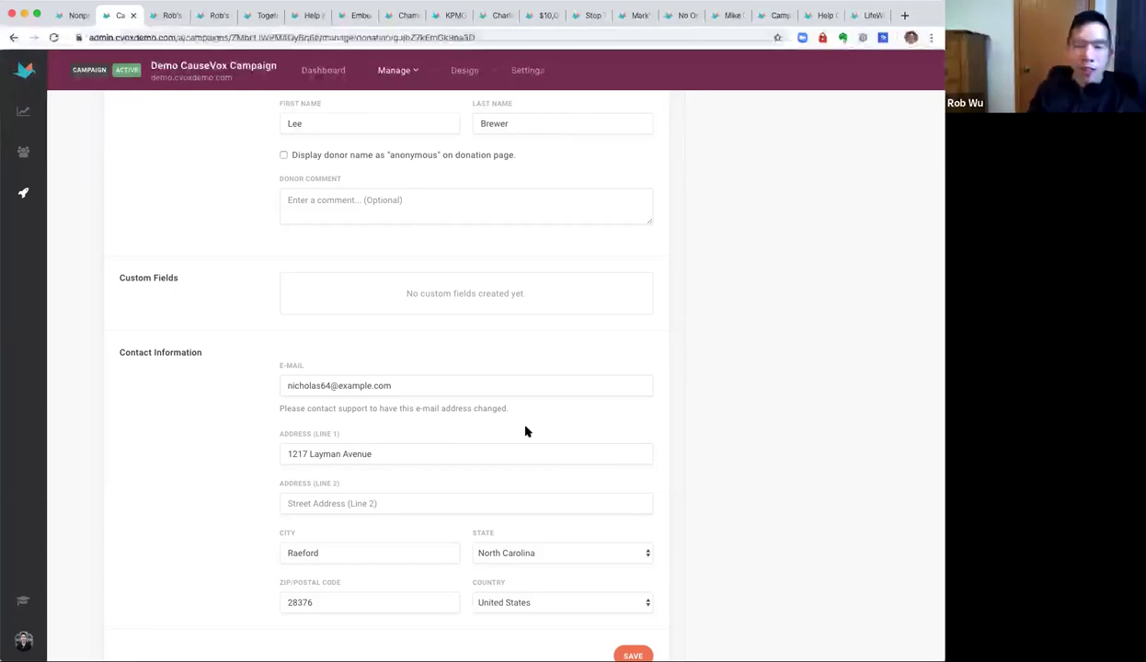
drag(396, 449, 250, 442)
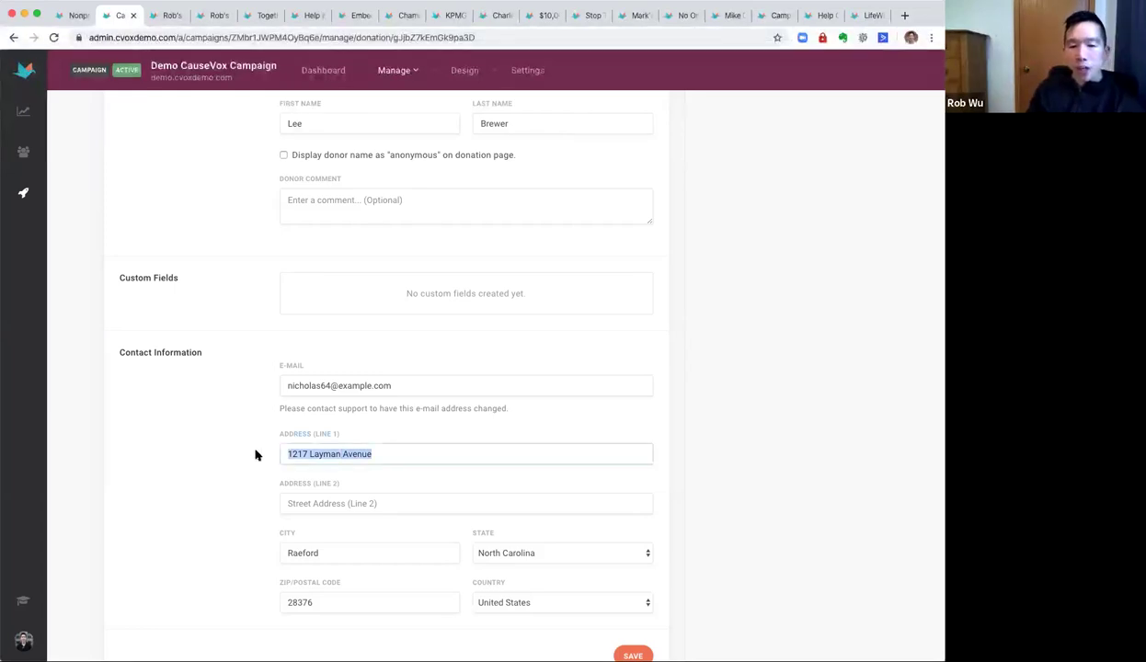
click(187, 430)
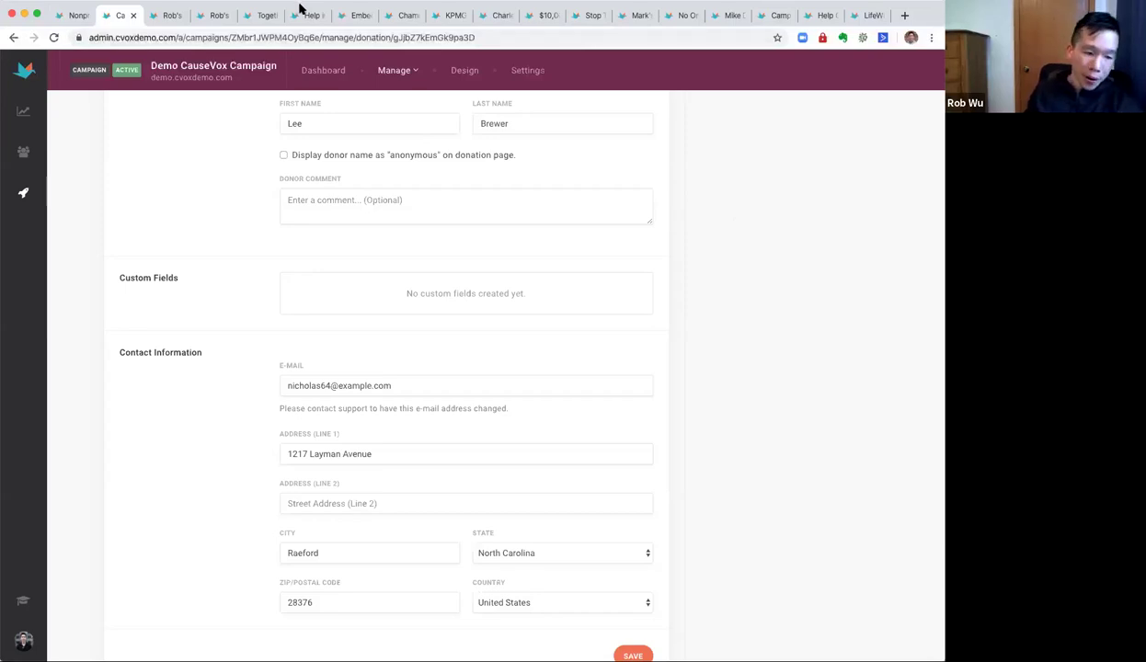
scroll(494, 95, up, 1)
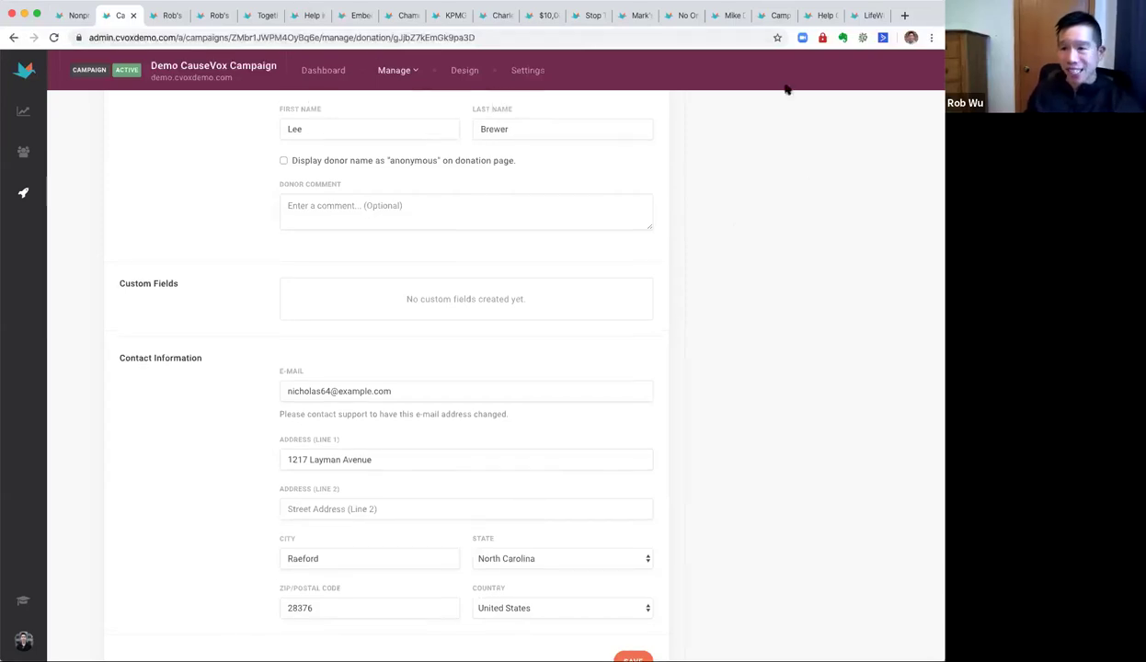
Open the causevox.com pricing page from the website homepage.
click(75, 19)
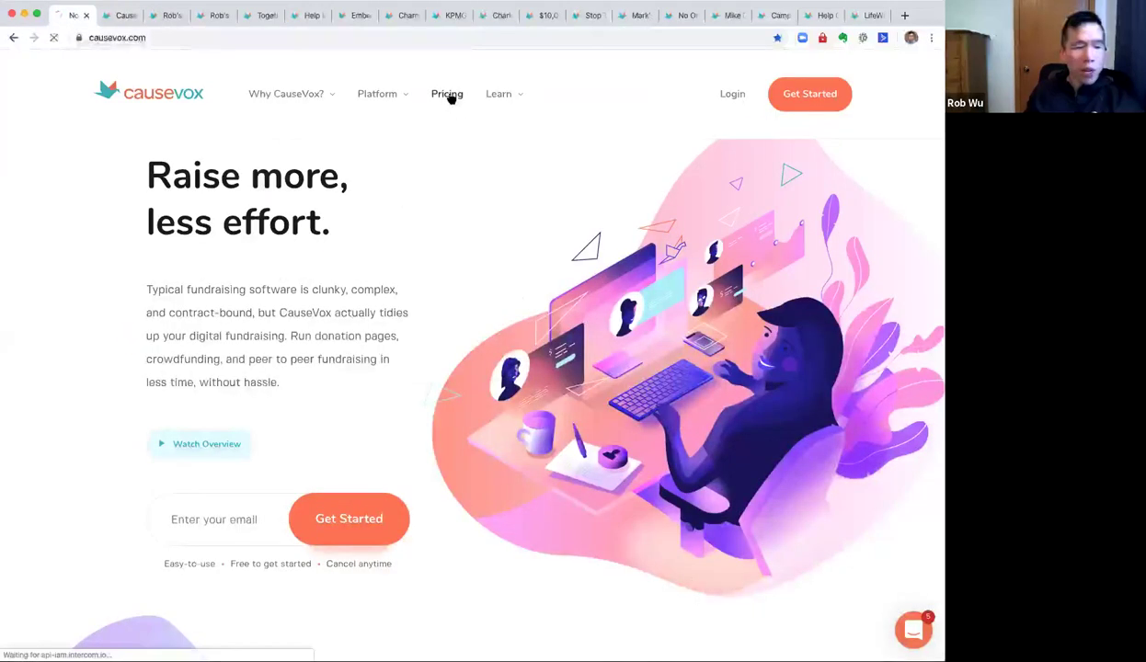
click(447, 95)
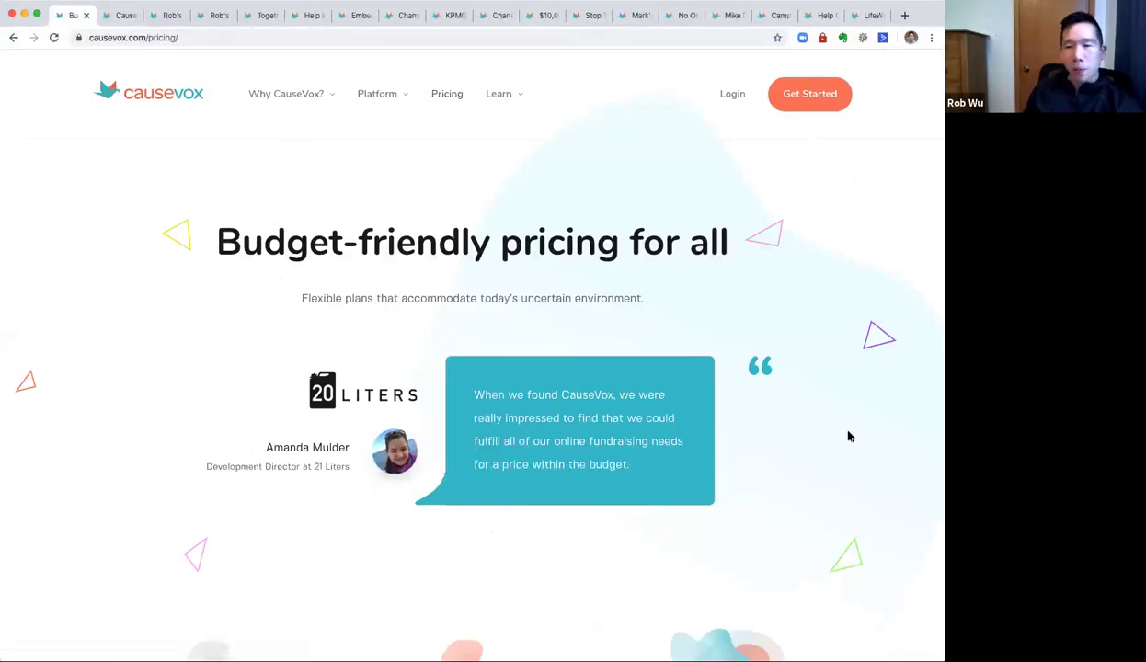
scroll(739, 353, down, 3)
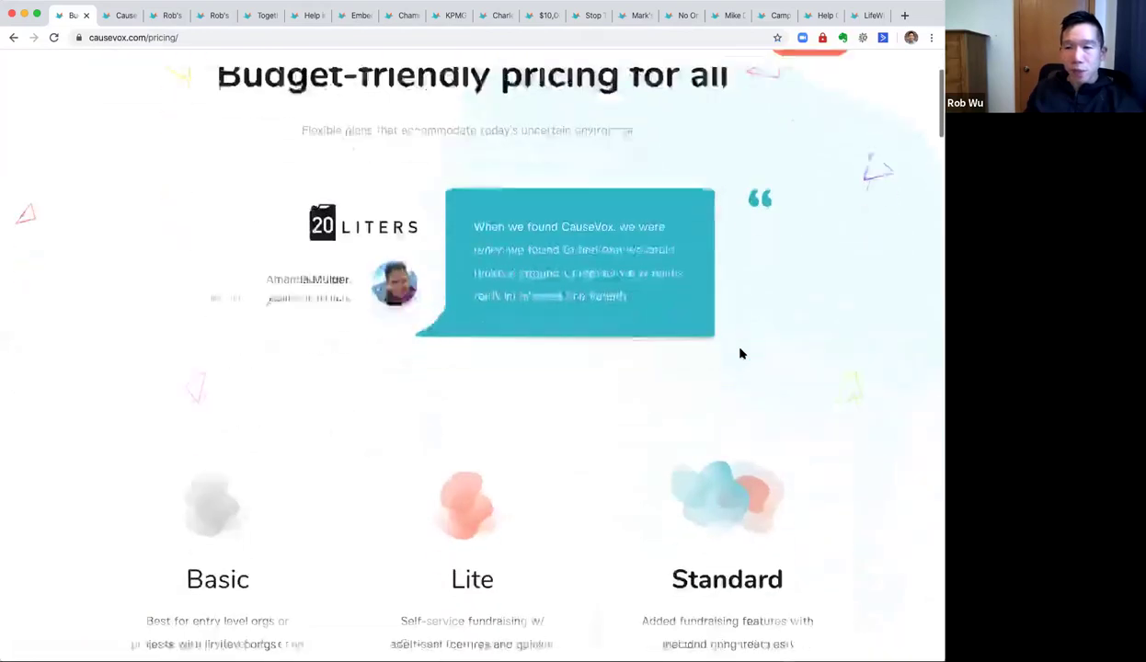
scroll(739, 353, down, 5)
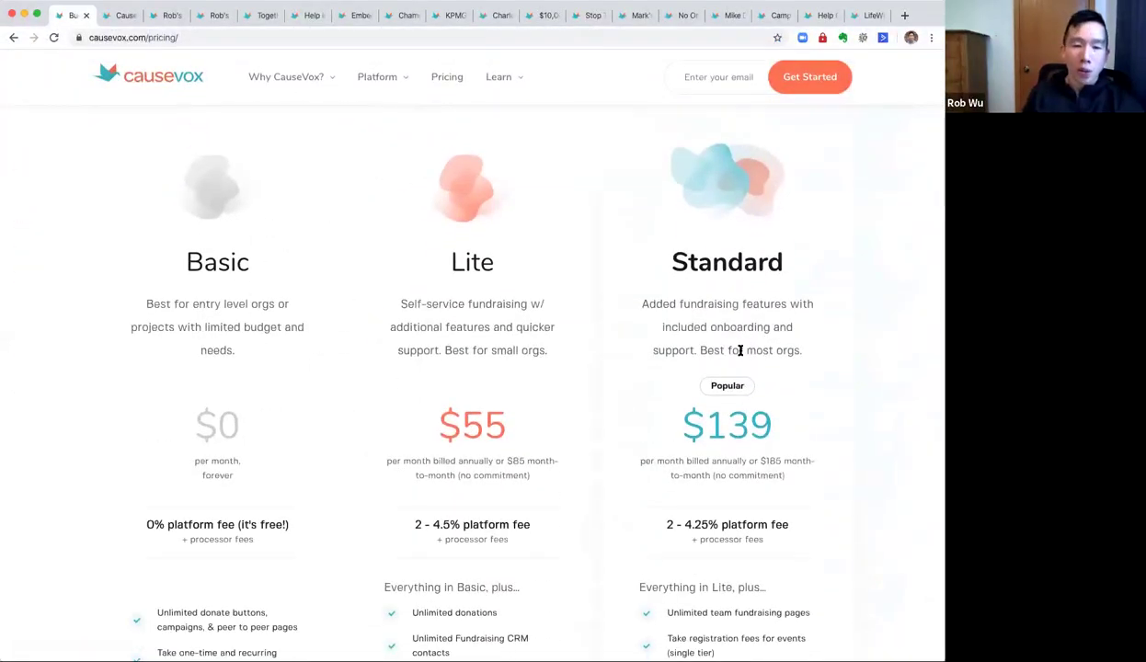
Point out the Standard plan and its $139 monthly price, then scroll to the feature lists.
double_click(727, 265)
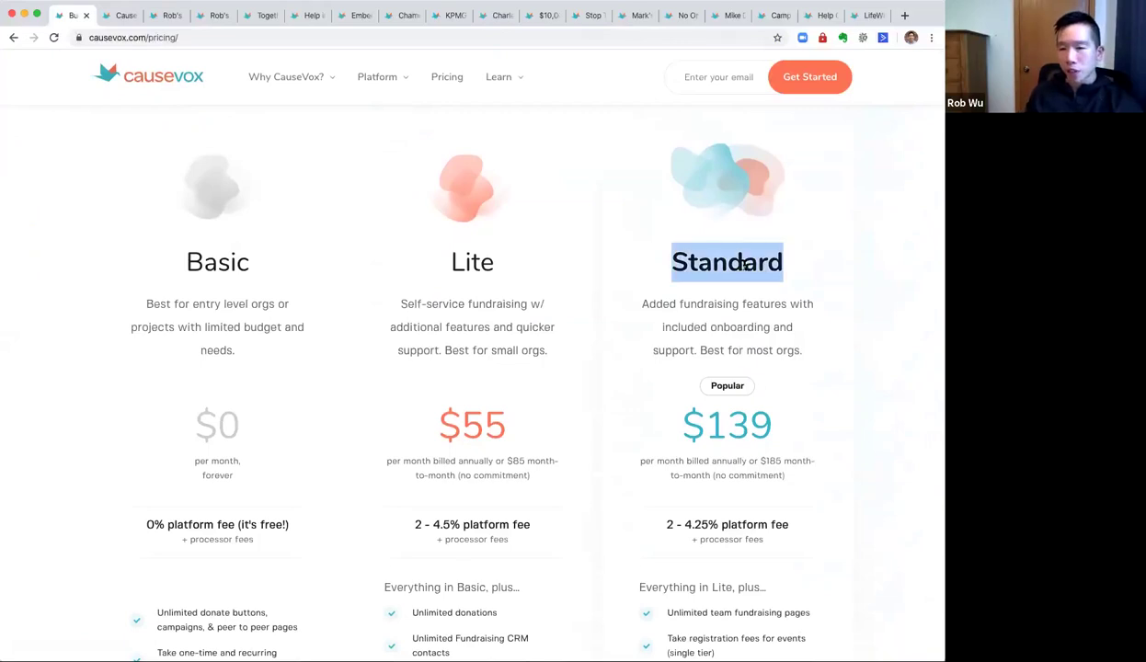
click(821, 351)
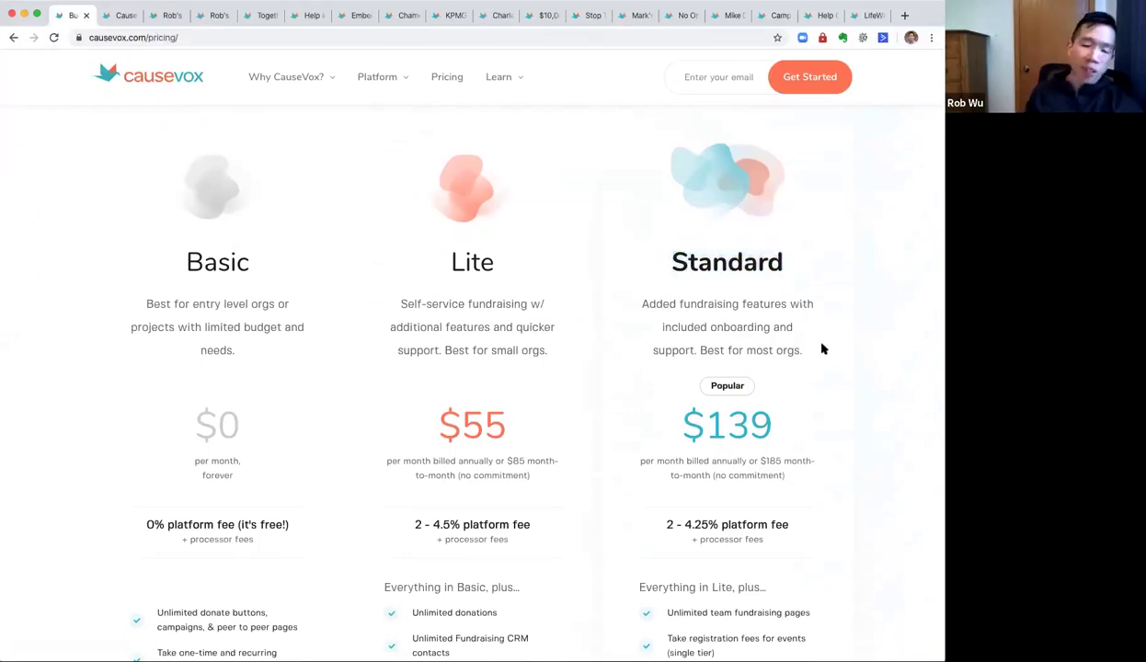
scroll(822, 351, down, 2)
scroll(822, 351, up, 2)
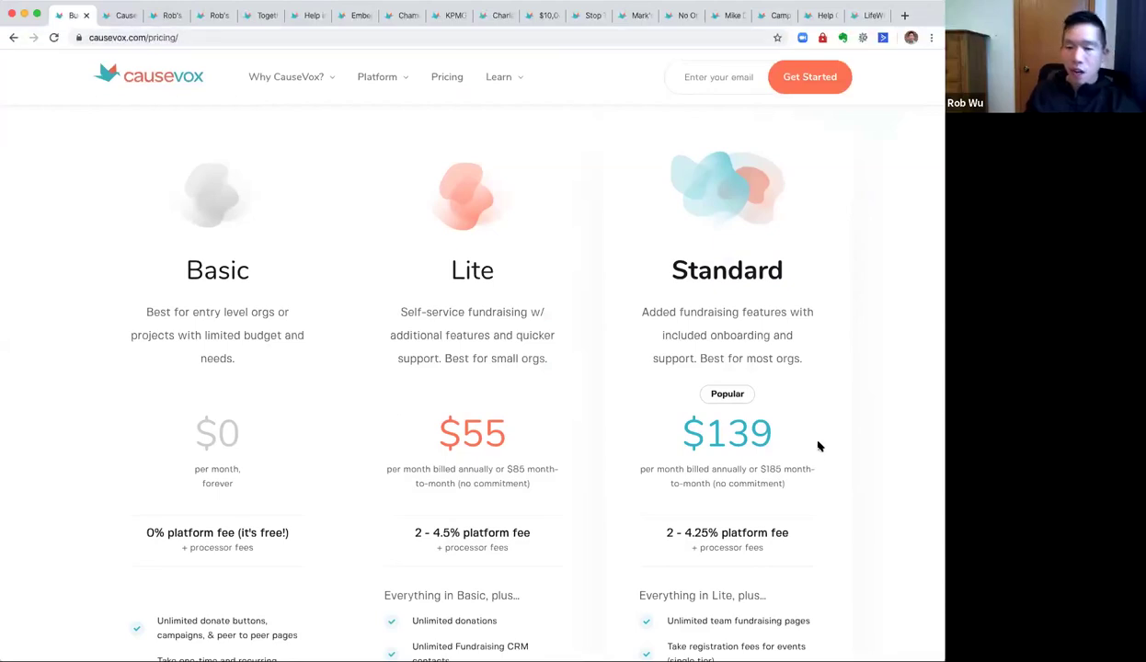
drag(668, 428, 806, 434)
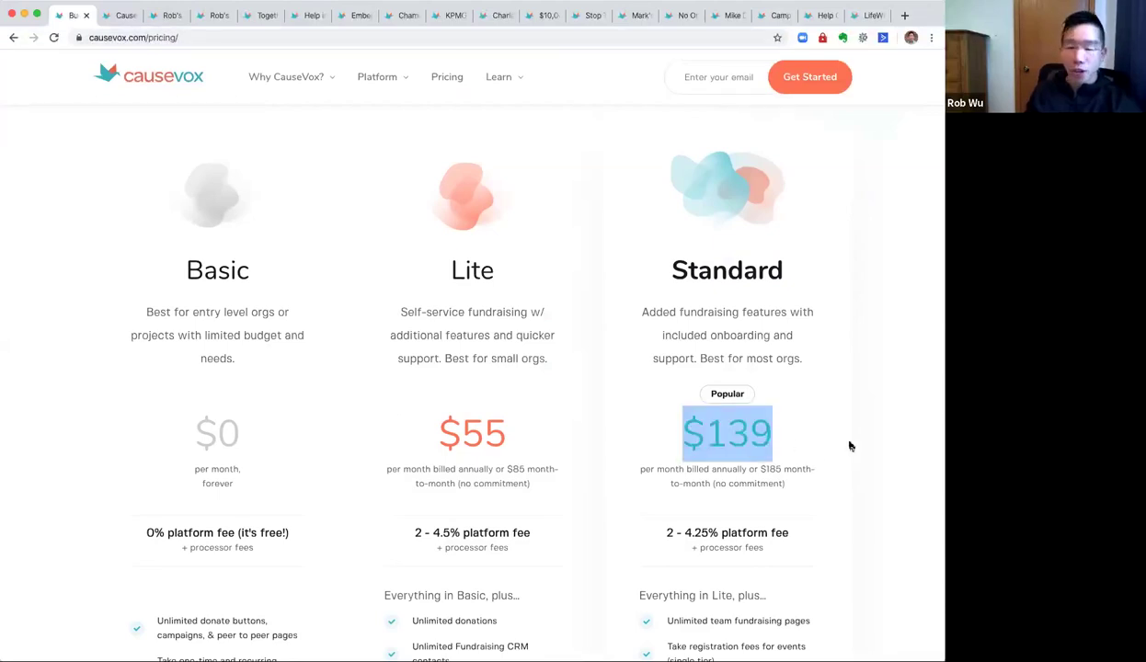
click(803, 359)
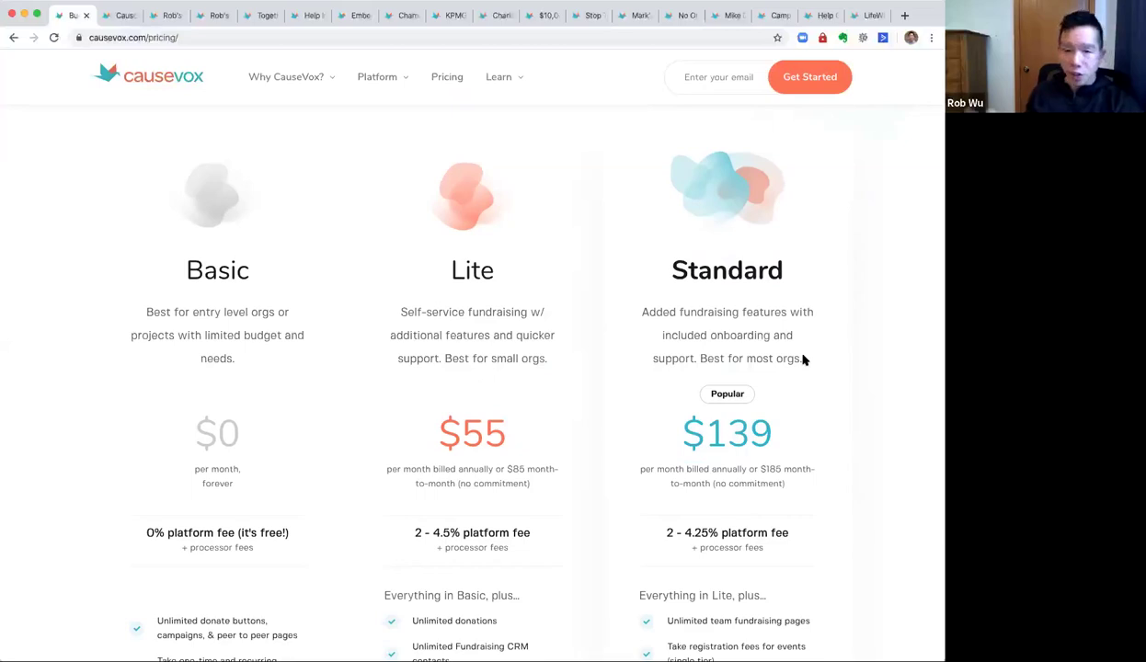
scroll(802, 387, down, 2)
scroll(782, 460, down, 5)
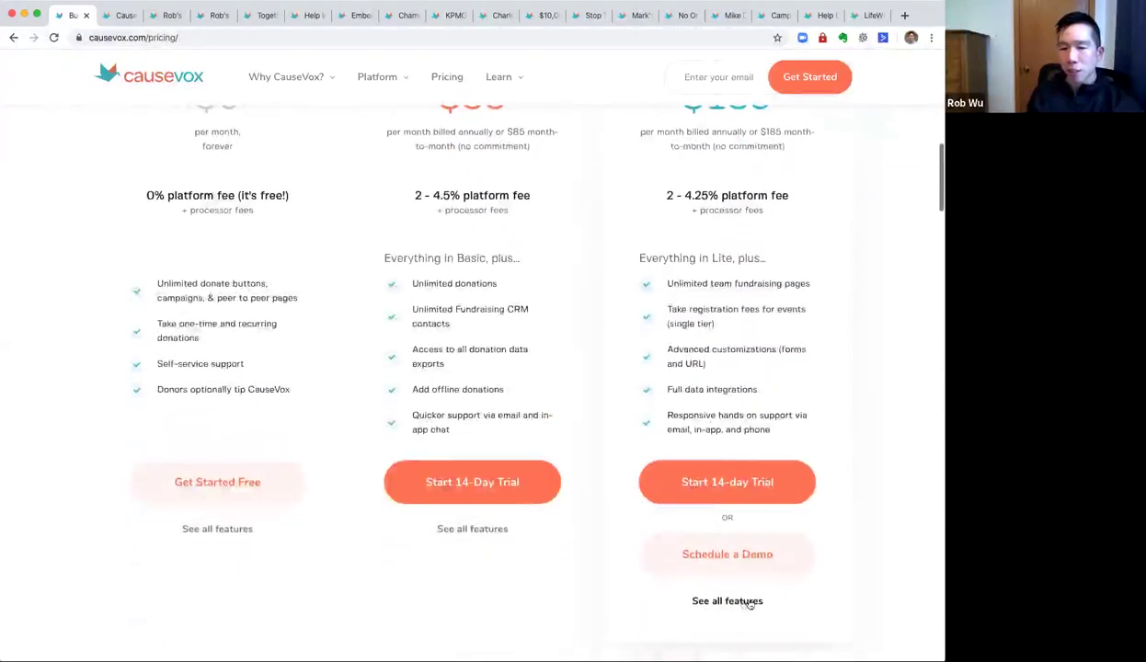
In Compare Plans, highlight Standard's 2% donation page fee and 4.25% peer-to-peer fee.
click(741, 600)
double_click(629, 370)
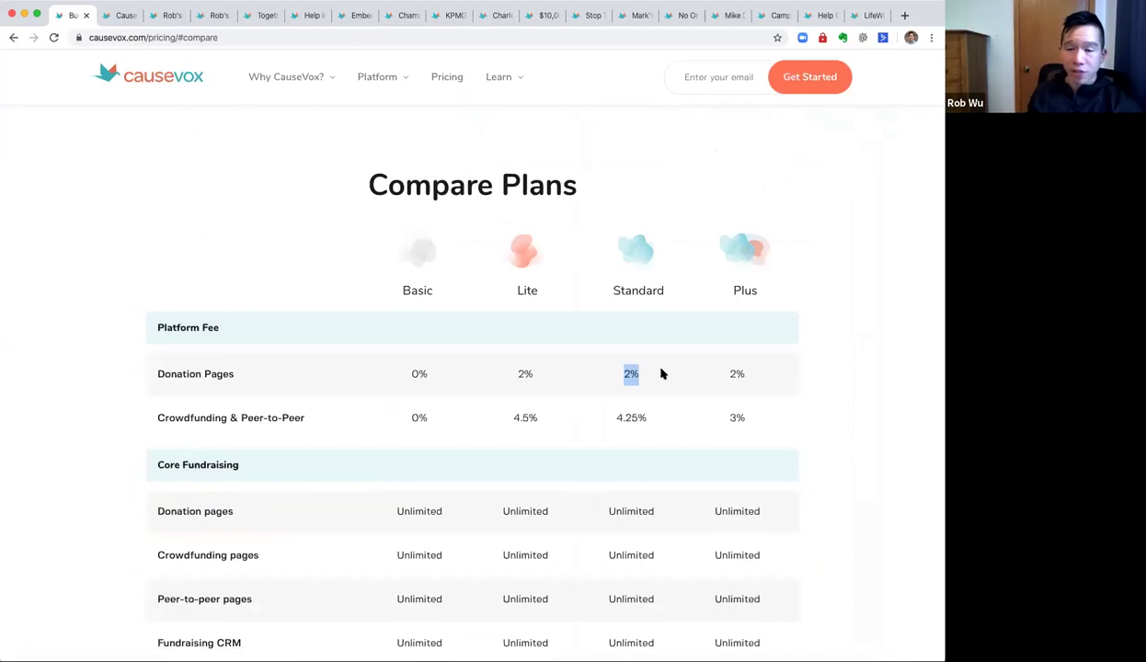
drag(596, 412, 672, 422)
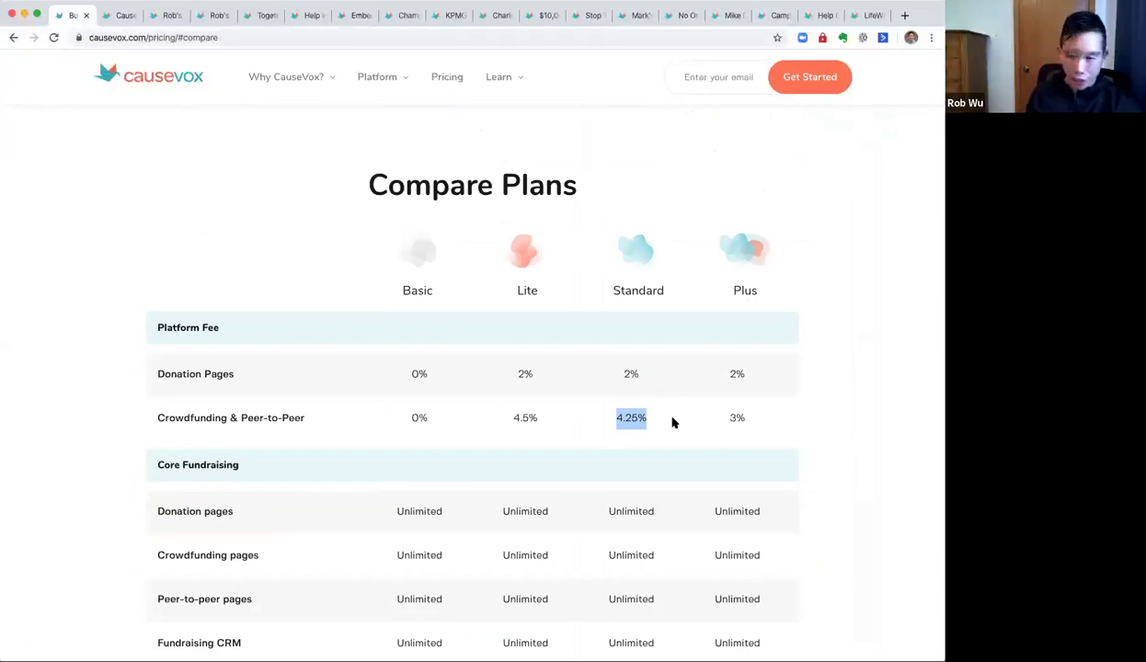
click(672, 423)
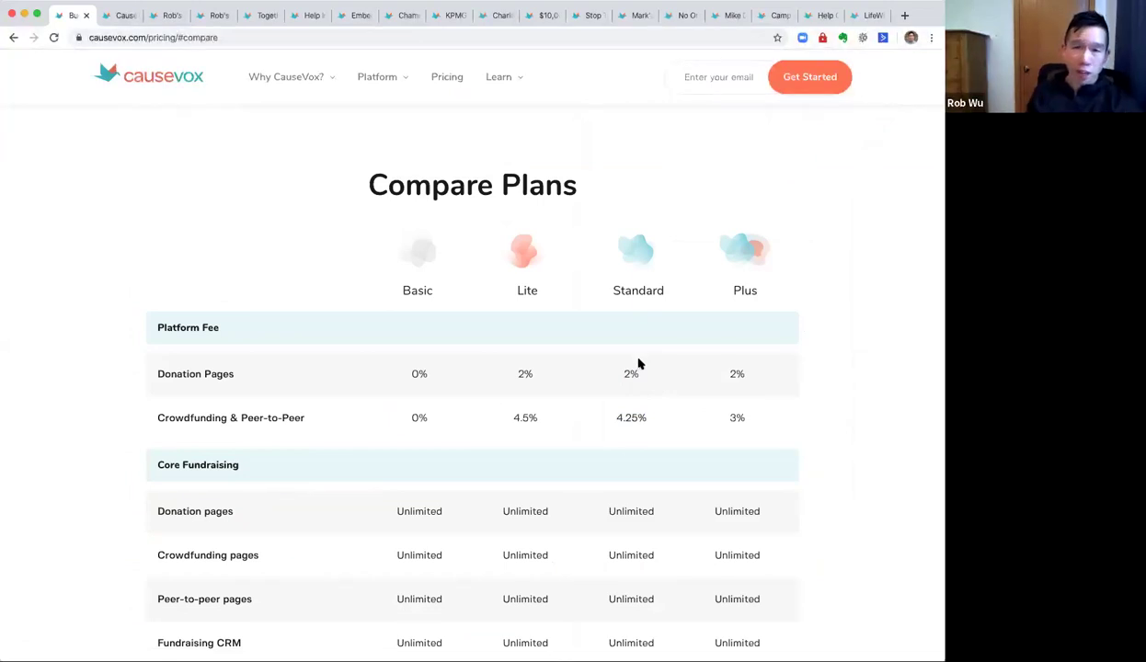
double_click(644, 292)
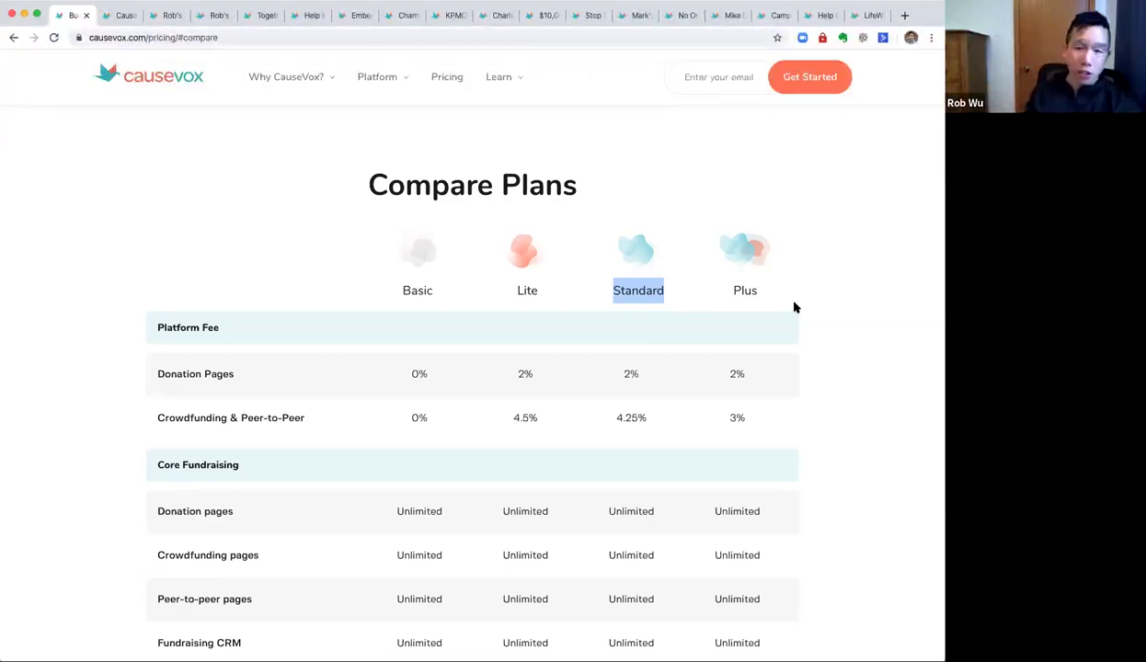
click(832, 341)
Compare crowdfunding fees: Plus at 3% against Standard at 4.25%.
scroll(765, 297, down, 1)
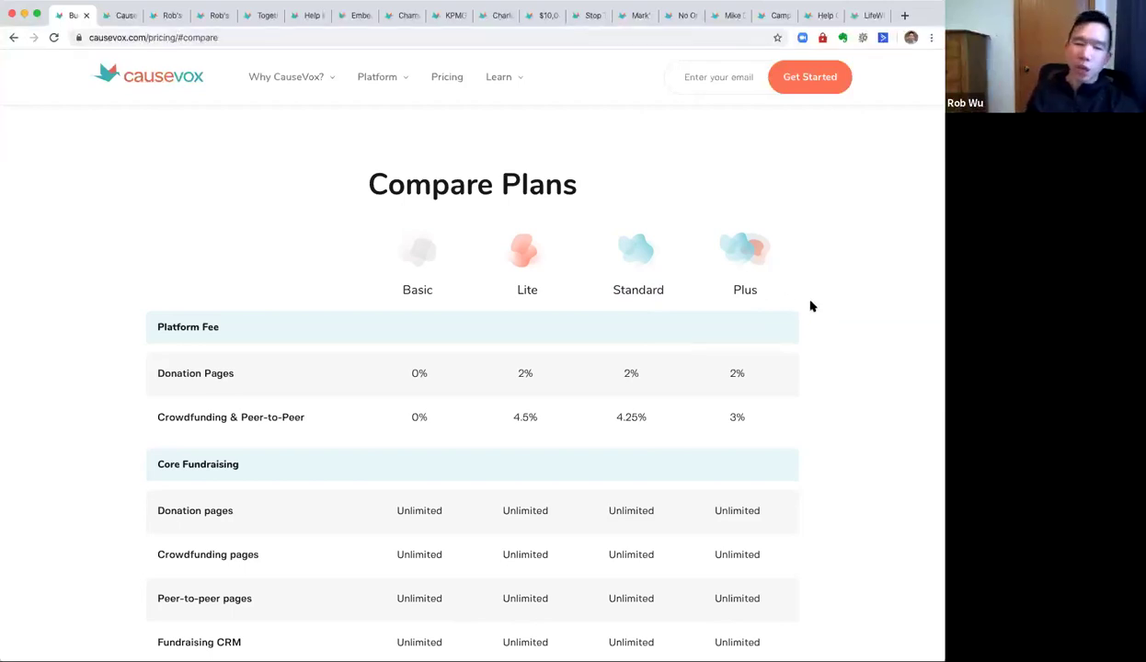
drag(710, 410, 770, 412)
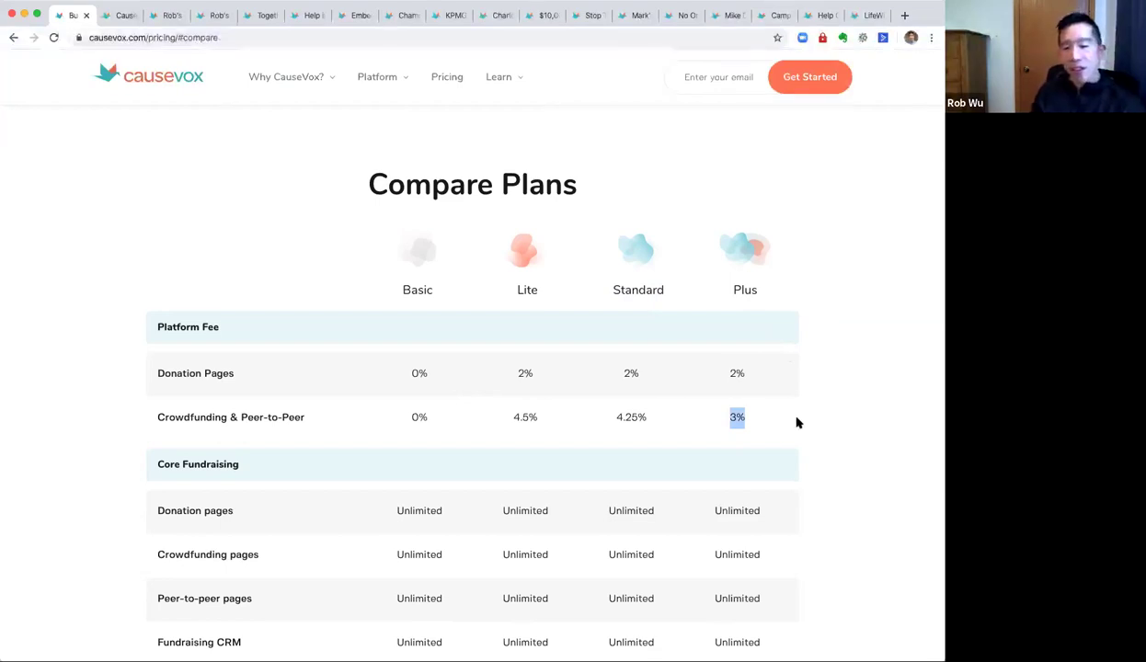
drag(613, 415, 662, 416)
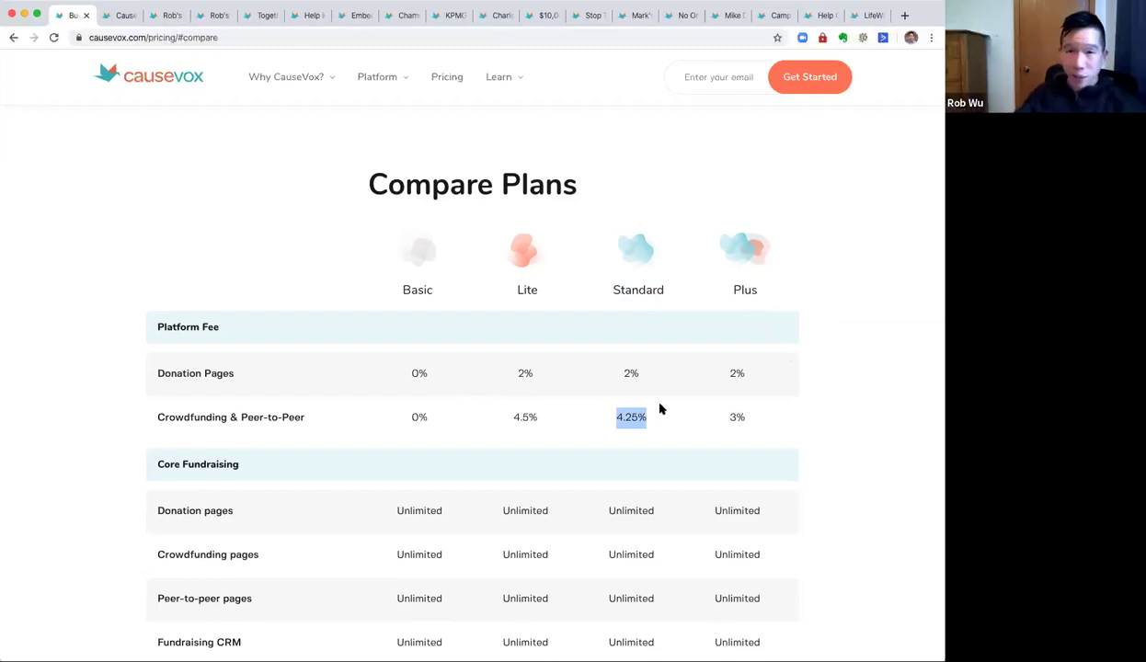
click(813, 395)
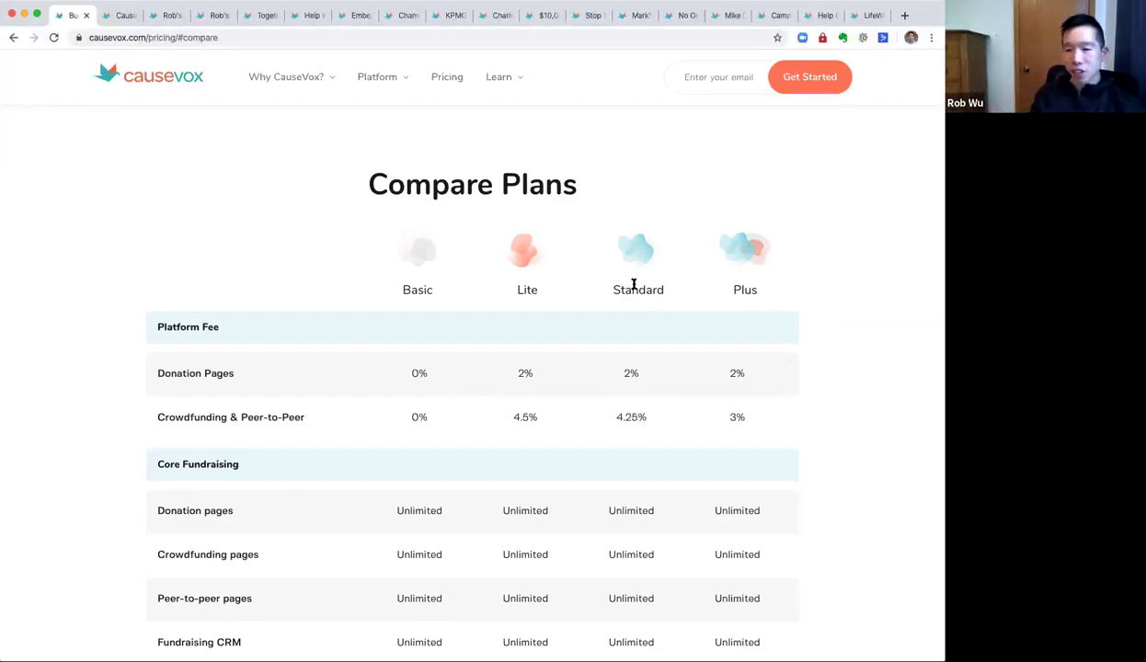
drag(614, 279, 678, 290)
click(664, 354)
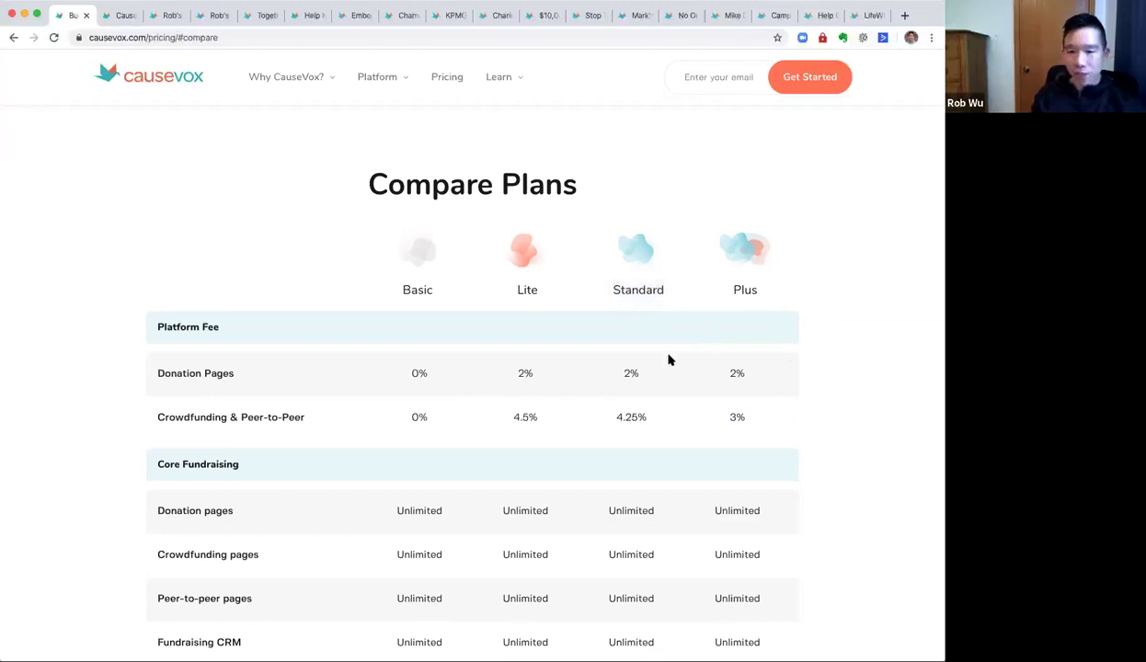
scroll(664, 351, down, 10)
Point out the Lite plan's $55 price and its $85 month-to-month note.
scroll(663, 351, up, 10)
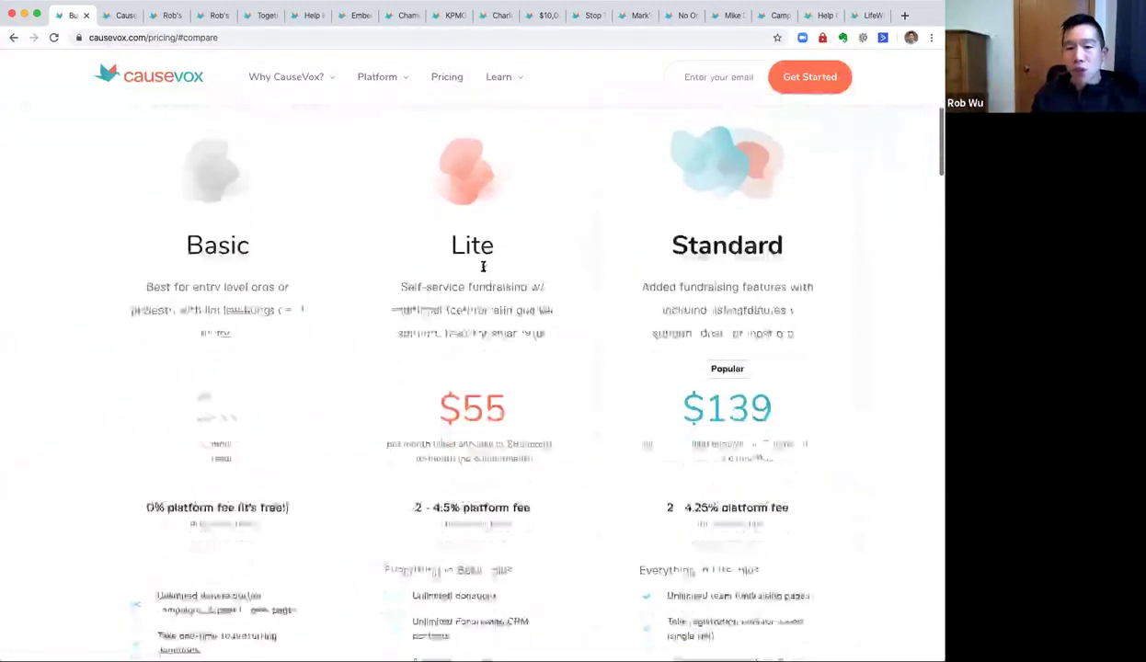
double_click(472, 213)
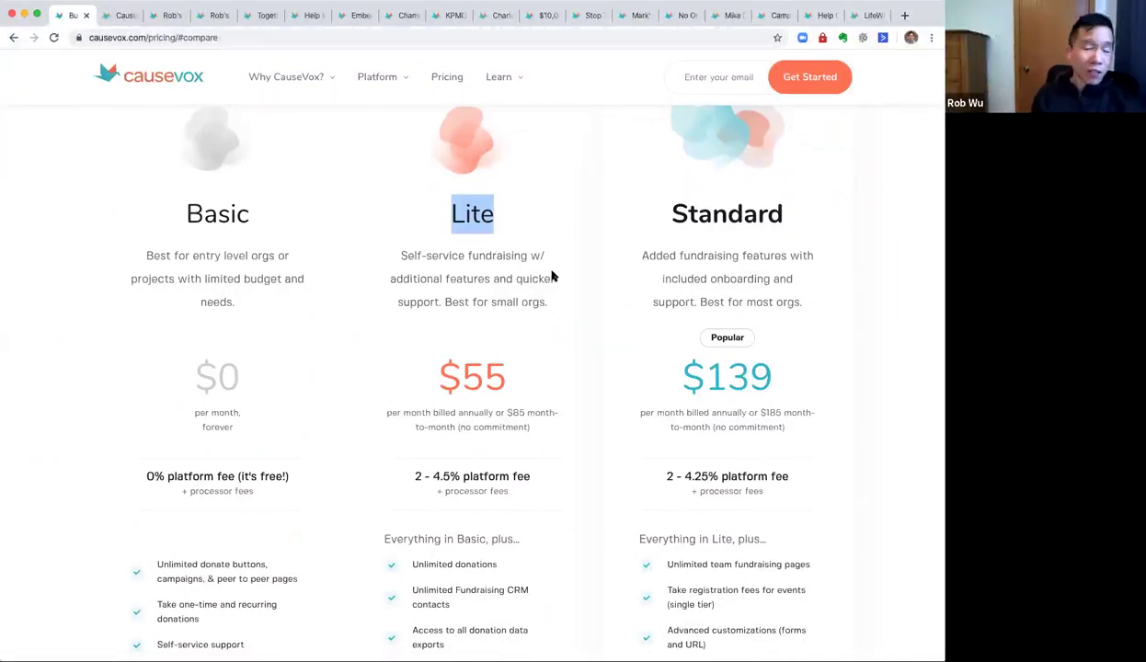
click(553, 357)
drag(506, 413, 530, 413)
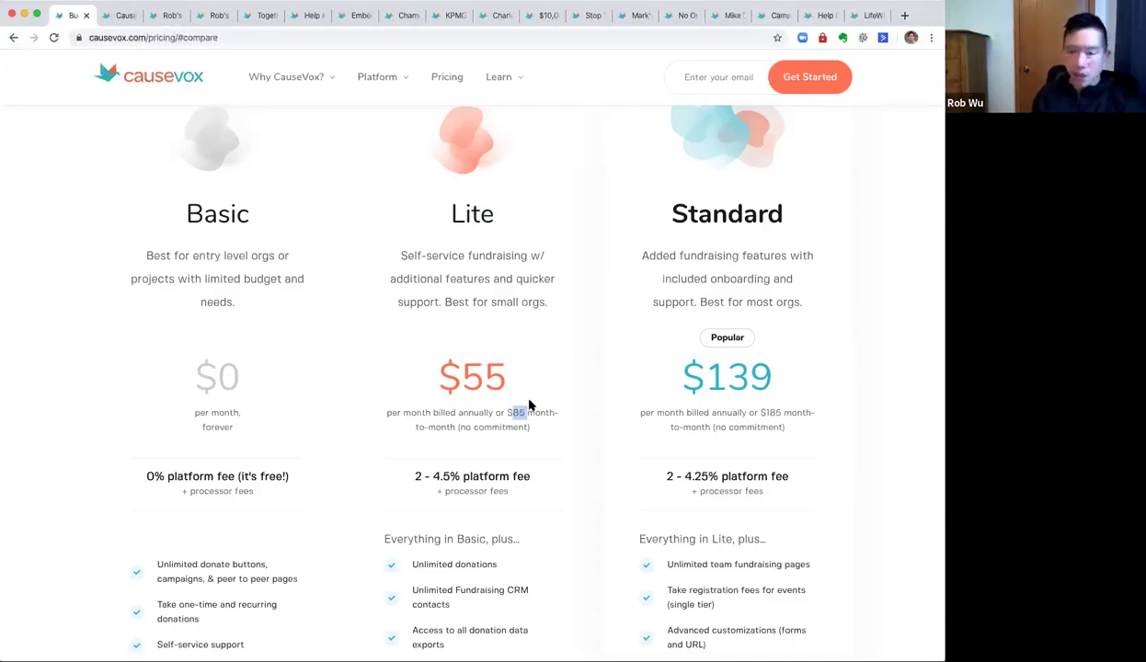
drag(462, 373, 555, 388)
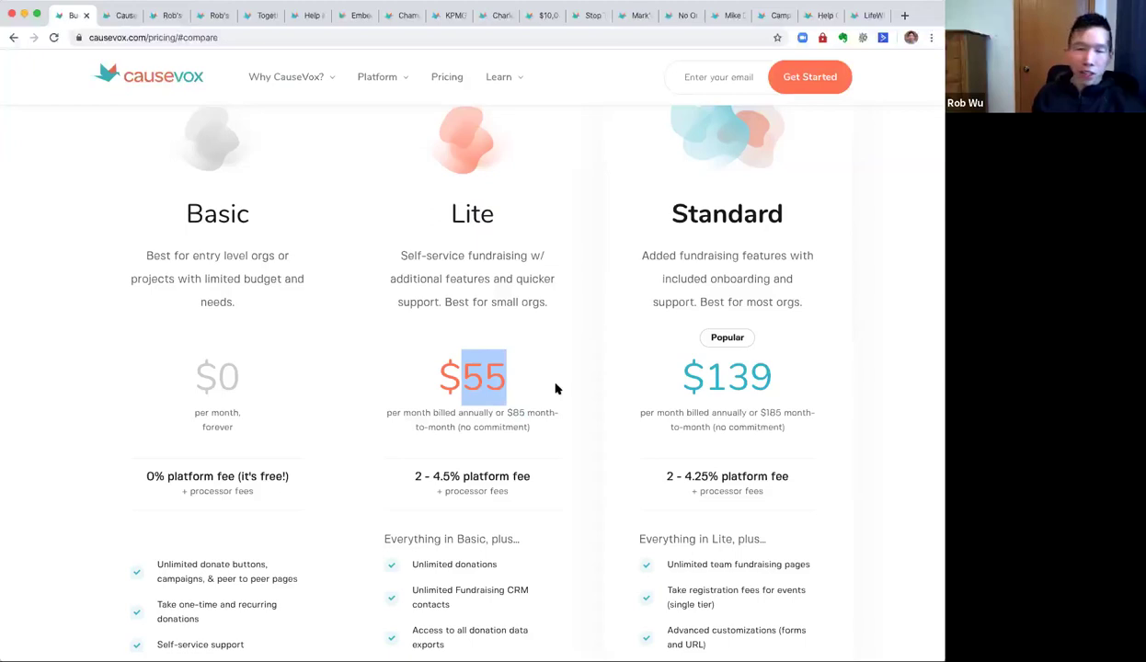
click(555, 389)
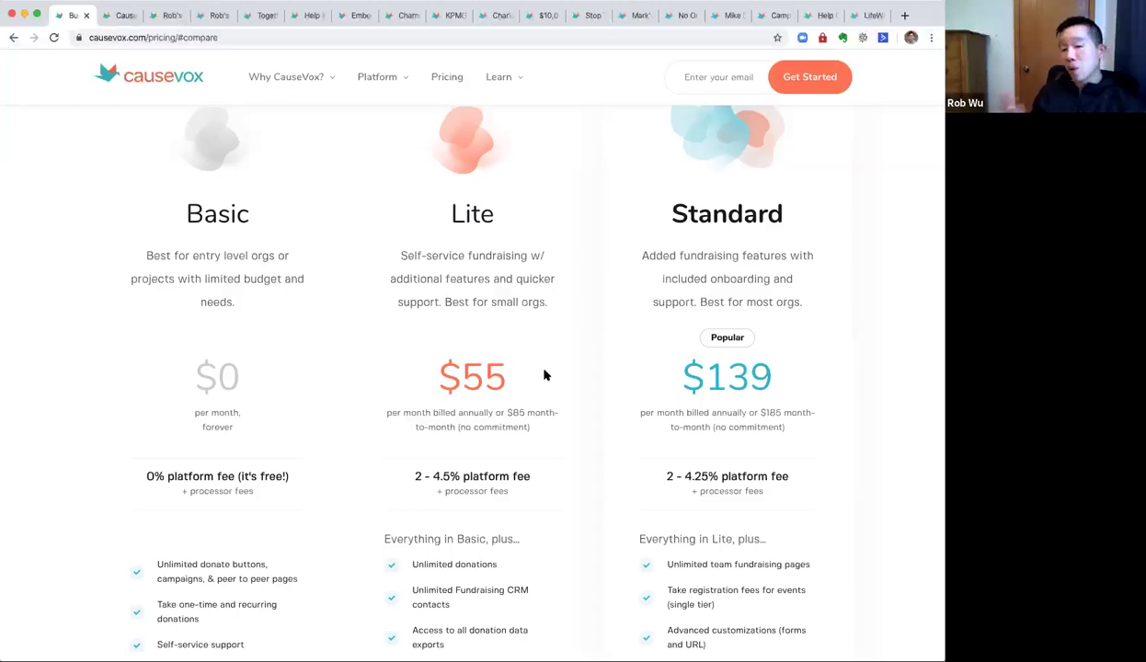
Highlight the Basic plan's $0 forever price and its 0% platform fee.
double_click(220, 213)
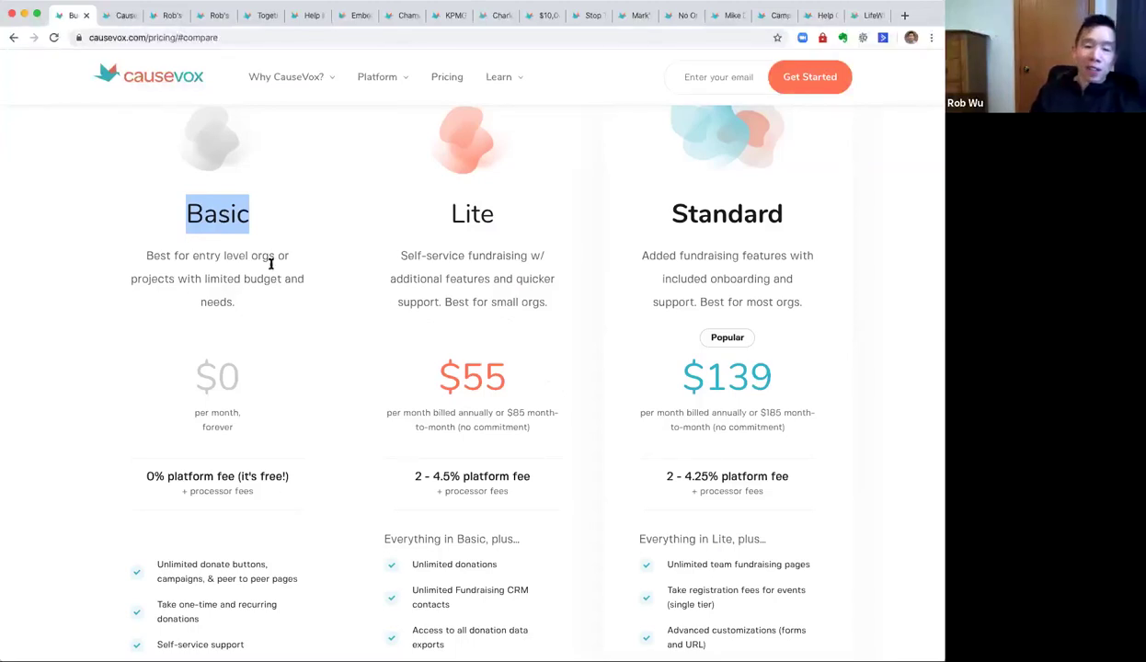
click(285, 288)
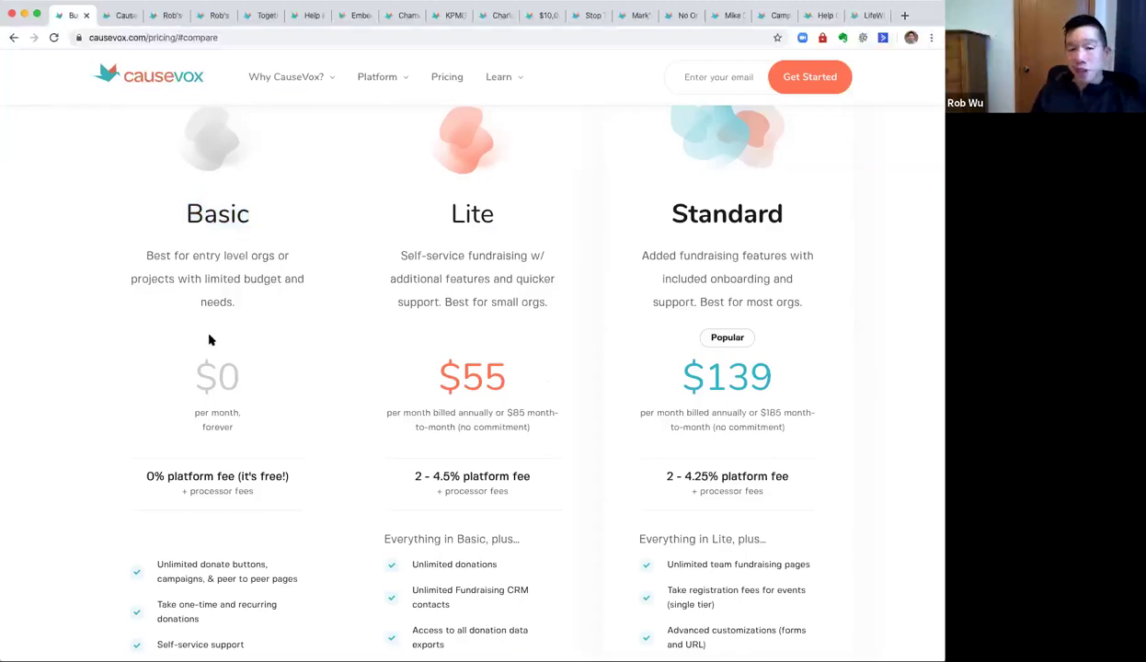
drag(192, 361, 368, 372)
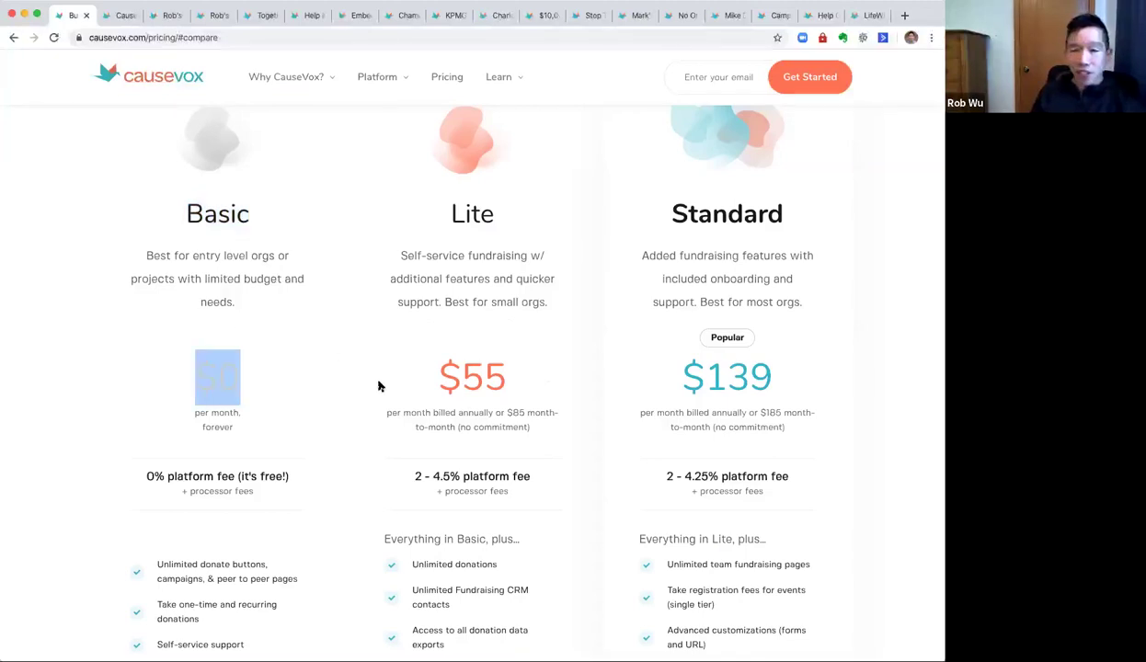
double_click(212, 423)
click(269, 403)
drag(136, 477, 312, 478)
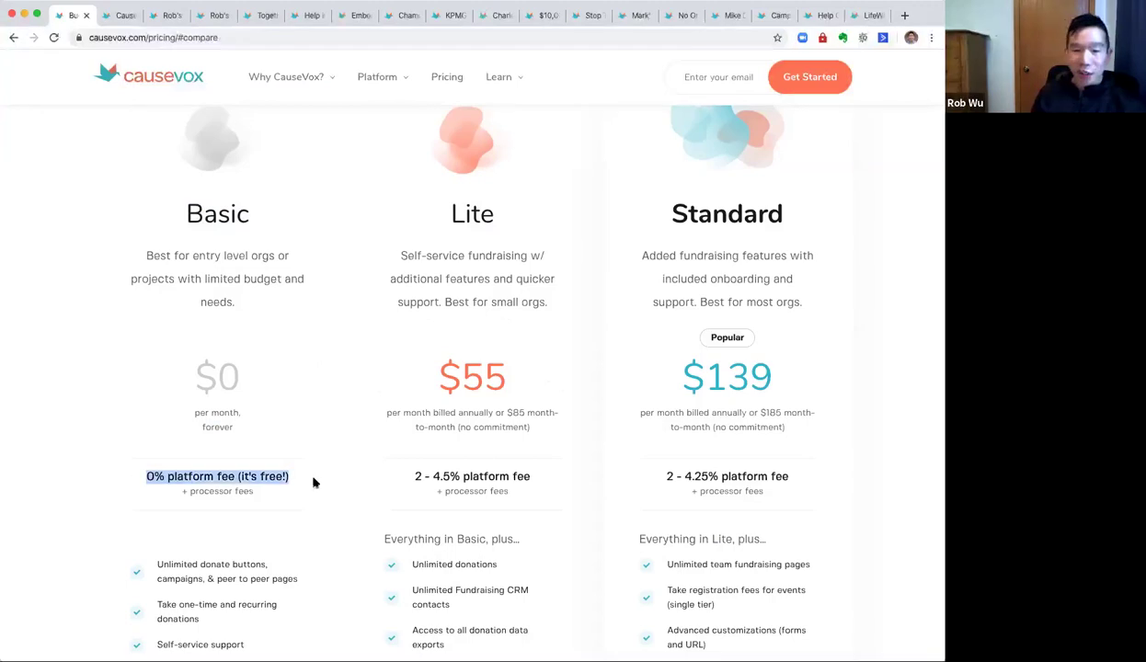
Change the 'Add 15% Tip' choice to Other Amount at 5.00 USD, then go back to pricing.
click(500, 17)
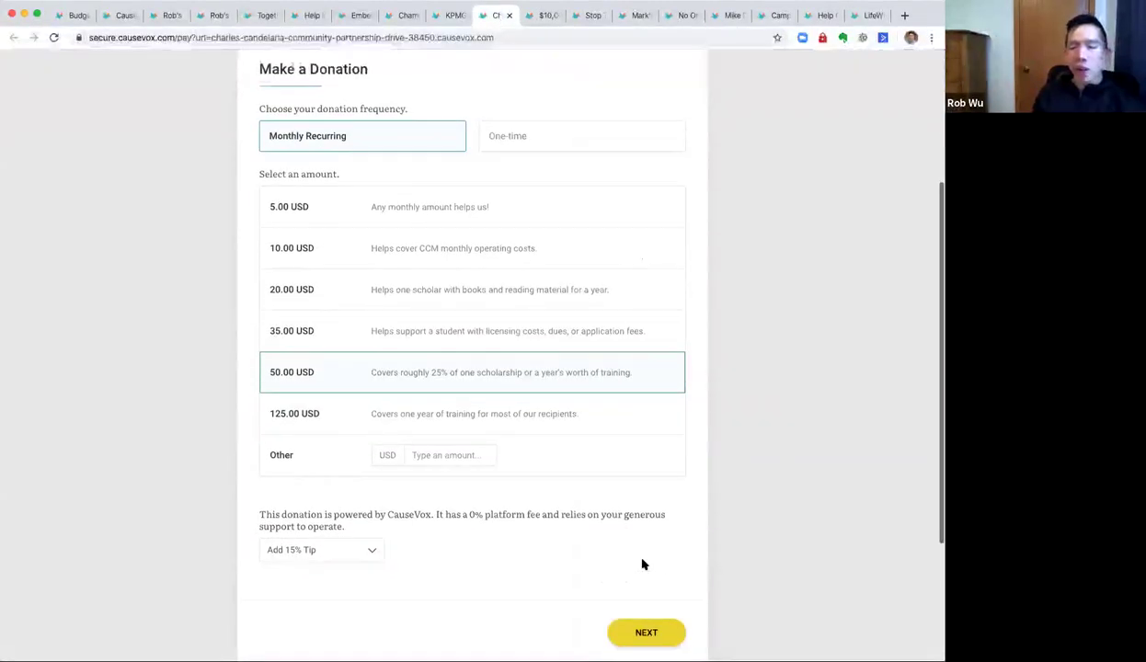
scroll(643, 565, down, 1)
drag(259, 495, 444, 510)
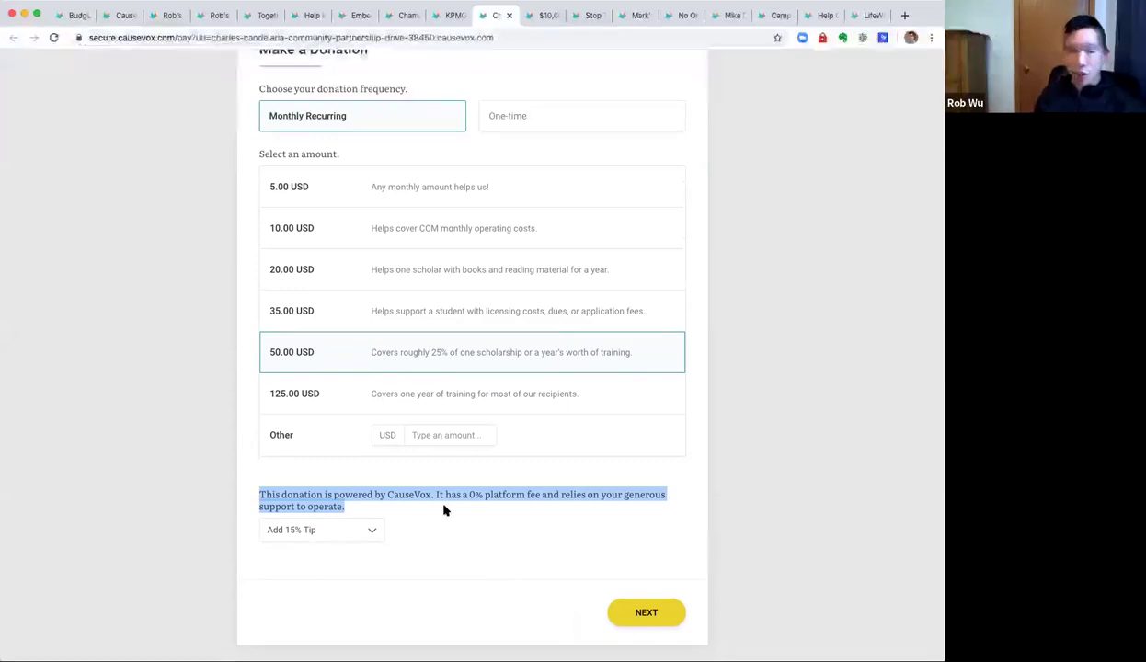
click(354, 531)
click(345, 552)
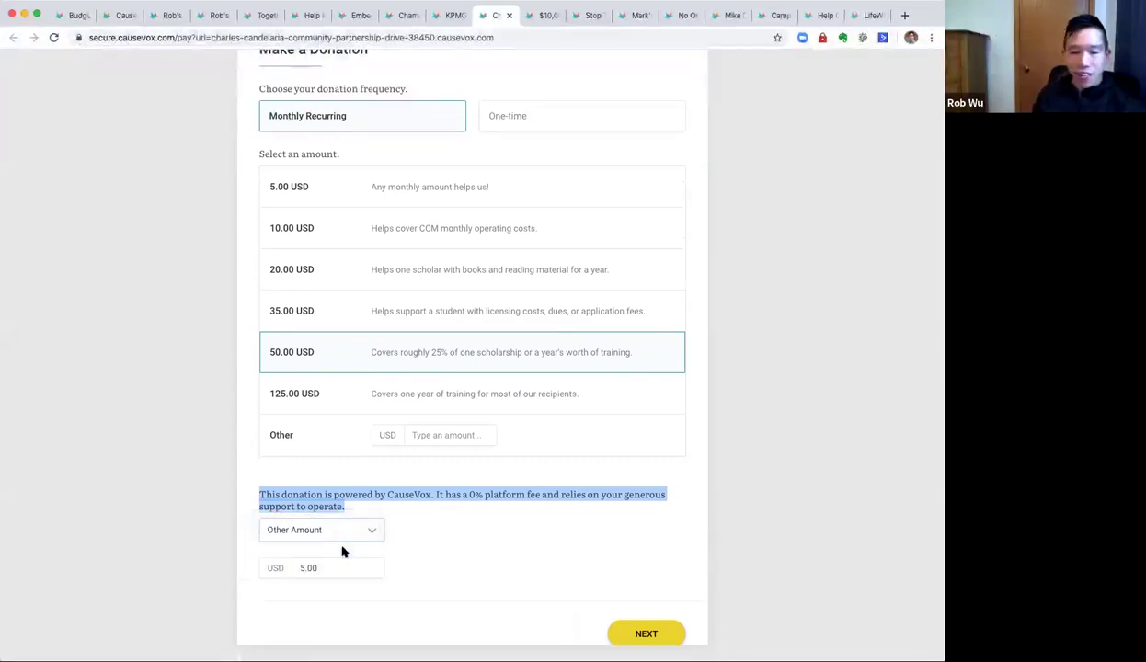
drag(335, 567, 276, 566)
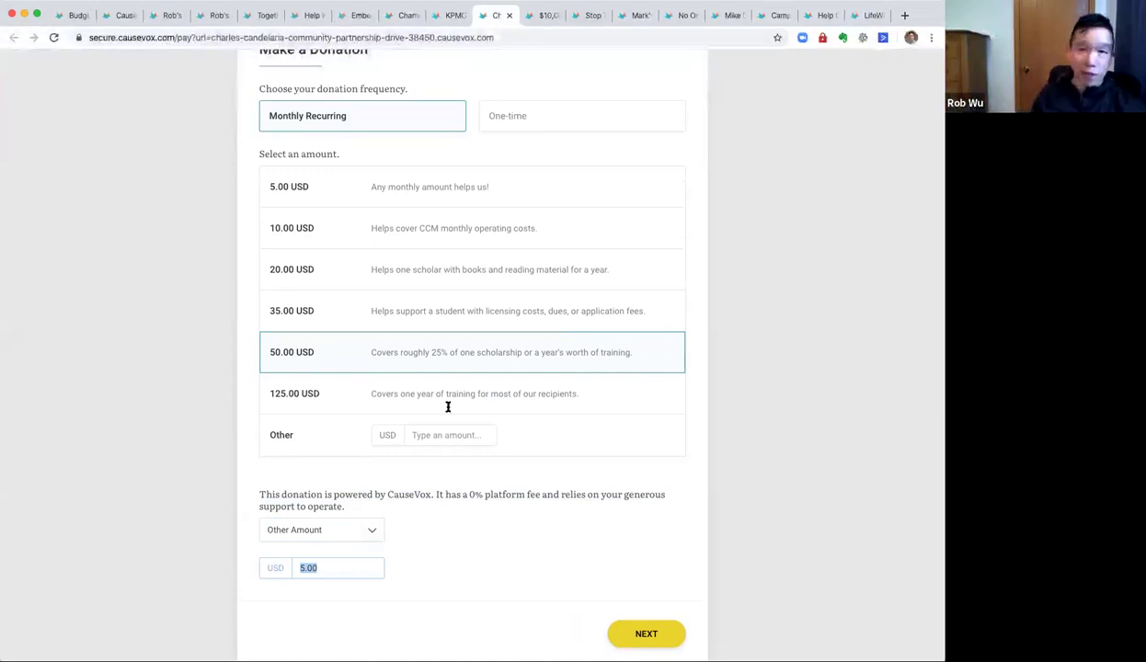
click(69, 18)
click(206, 260)
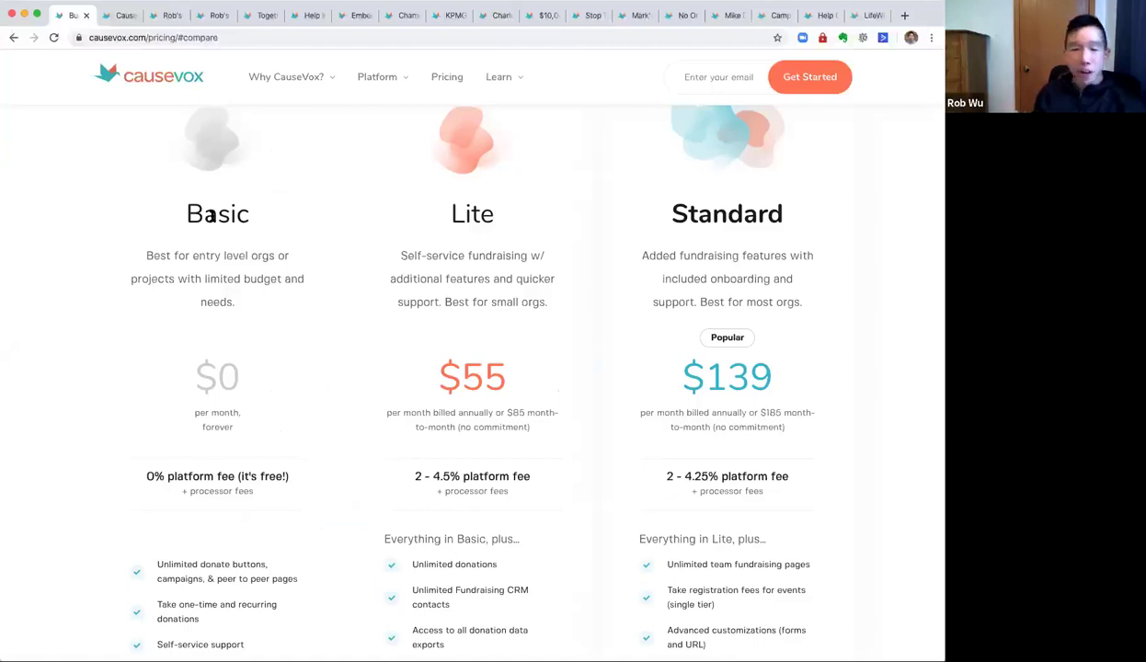
Highlight the Lite and Standard plan names on the pricing page, then clear the highlight.
double_click(471, 216)
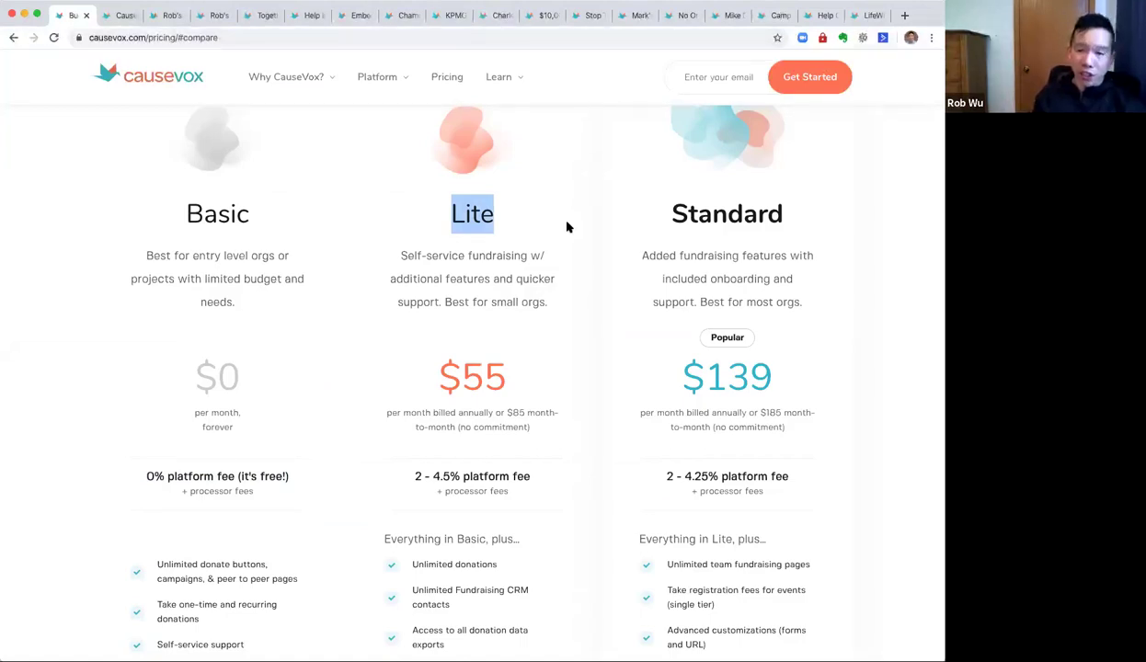
double_click(736, 213)
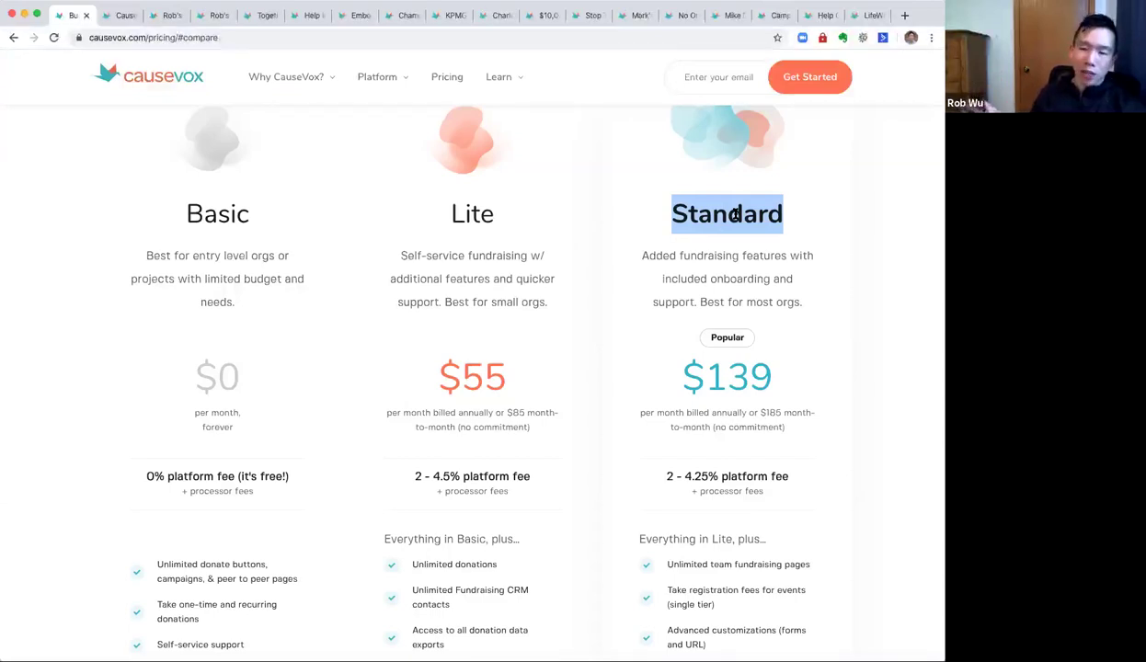
click(722, 310)
Go back to the slideshow and advance to the 'What works for digital fundraising?' slide.
scroll(703, 272, up, 1)
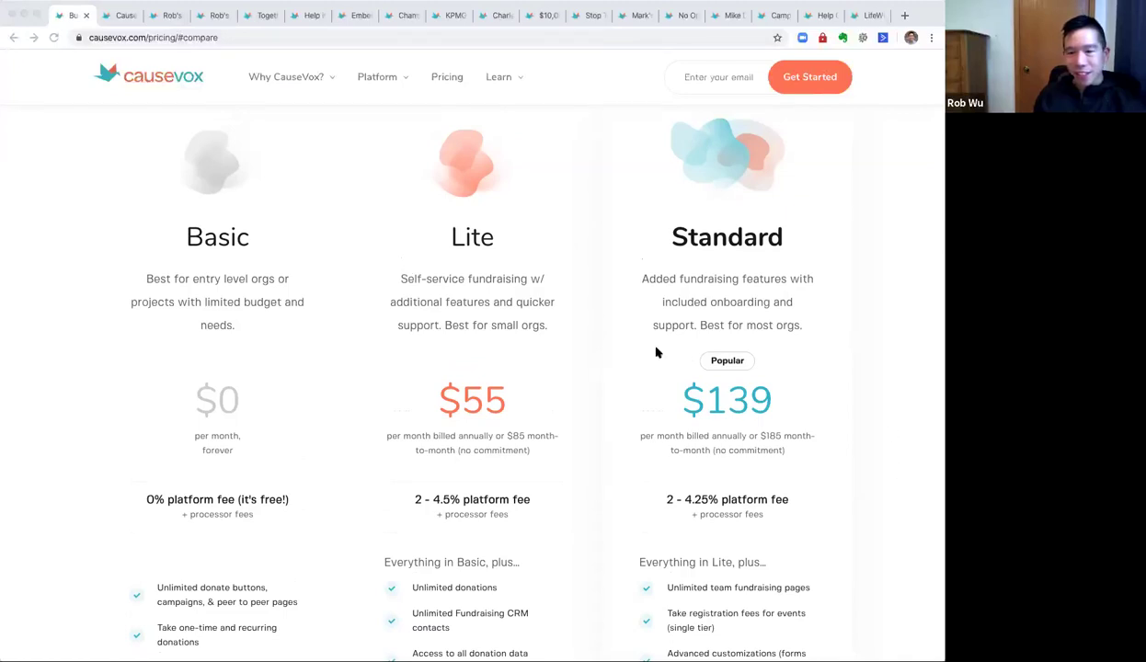
key(super+Tab)
key(Right)
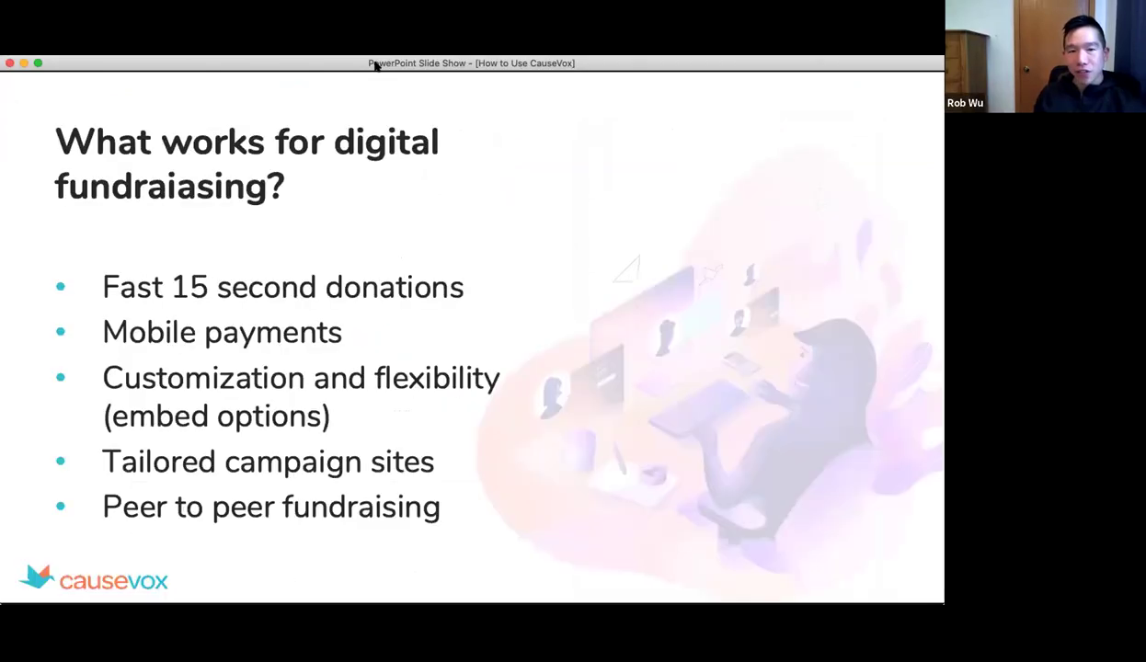